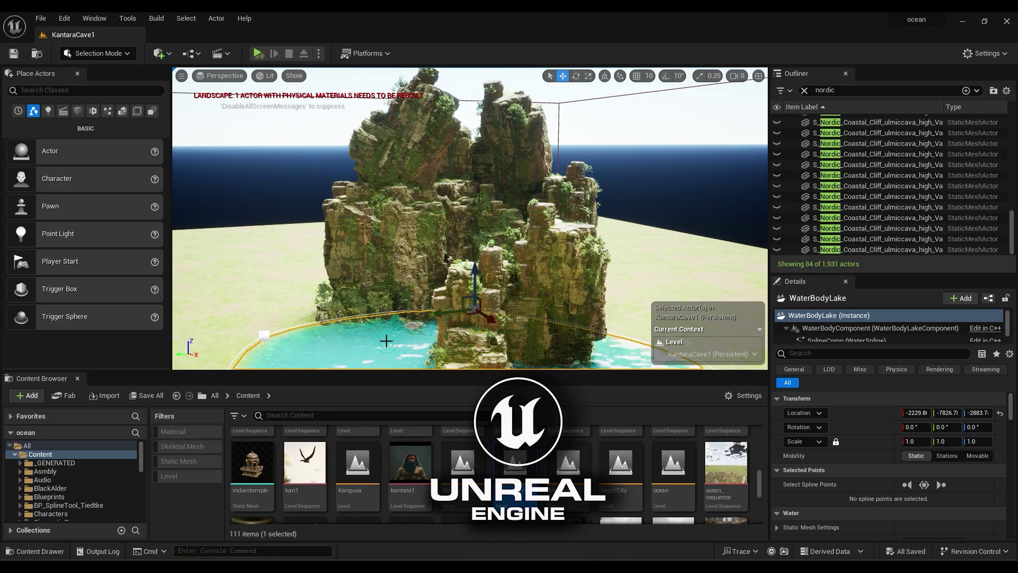
# Step: Inspect the large cliff level instances around the lake and the Electric Dreams Env images on Fab
pyautogui.click(386, 219)
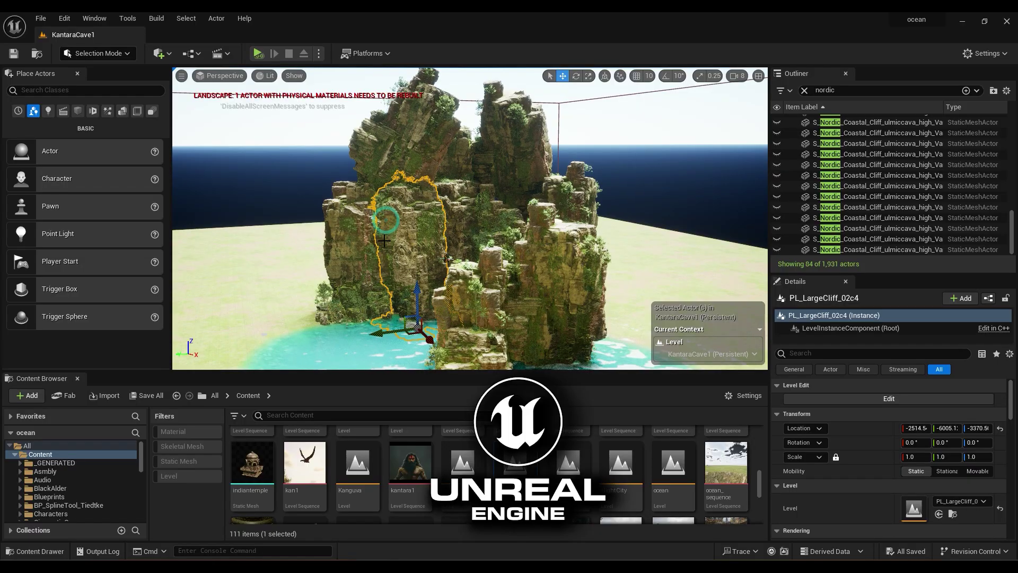
pyautogui.click(353, 250)
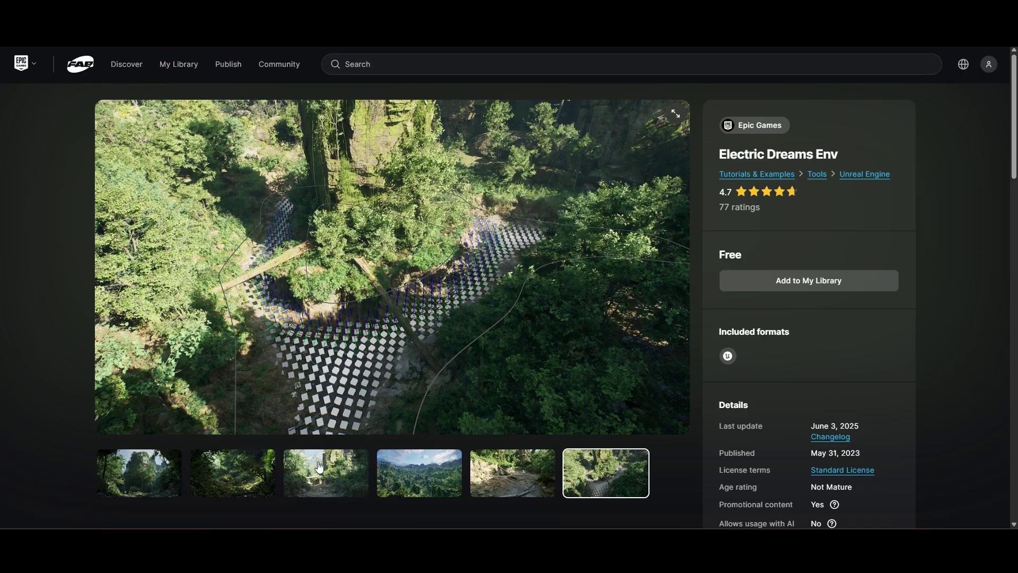
pyautogui.click(125, 478)
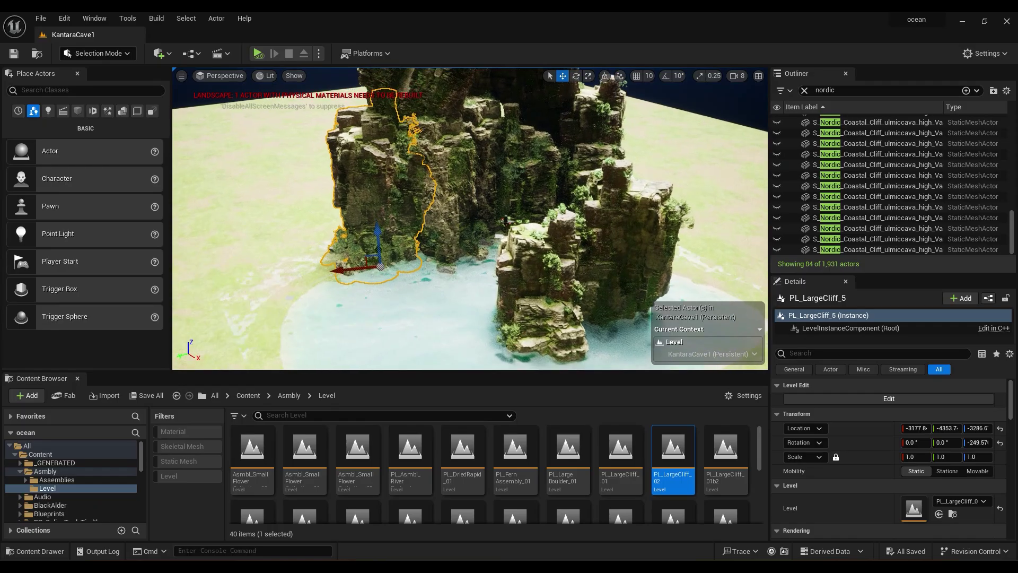
pyautogui.moveTo(470, 218); pyautogui.dragTo(456, 186, button='right')
# Step: Select the S_Massive_Nordic_Coastal_Cliff_vdssailfa_high actor, locate its static mesh in the project content and open the mesh
pyautogui.scroll(20, 1012, 225)
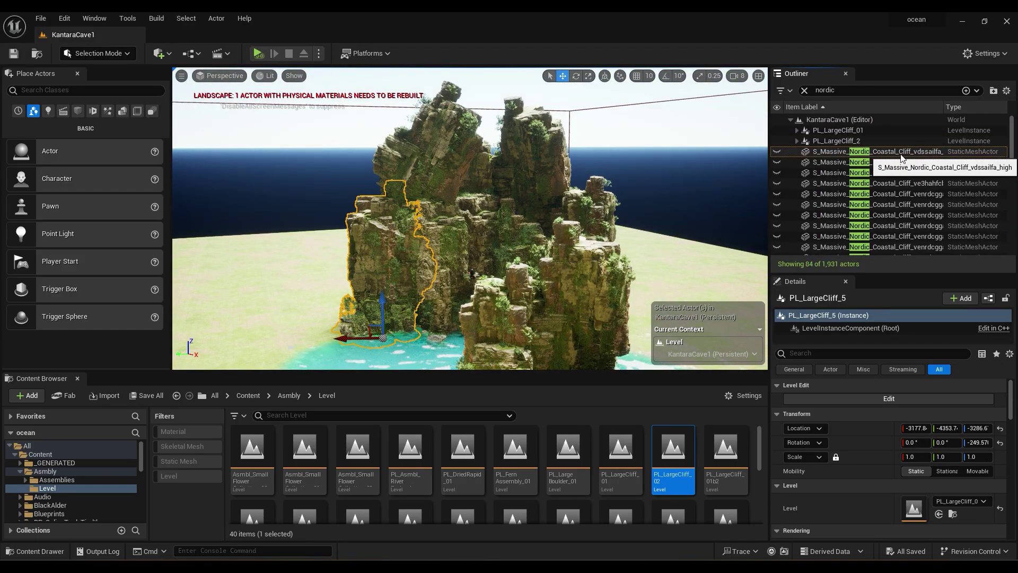
pyautogui.click(843, 154)
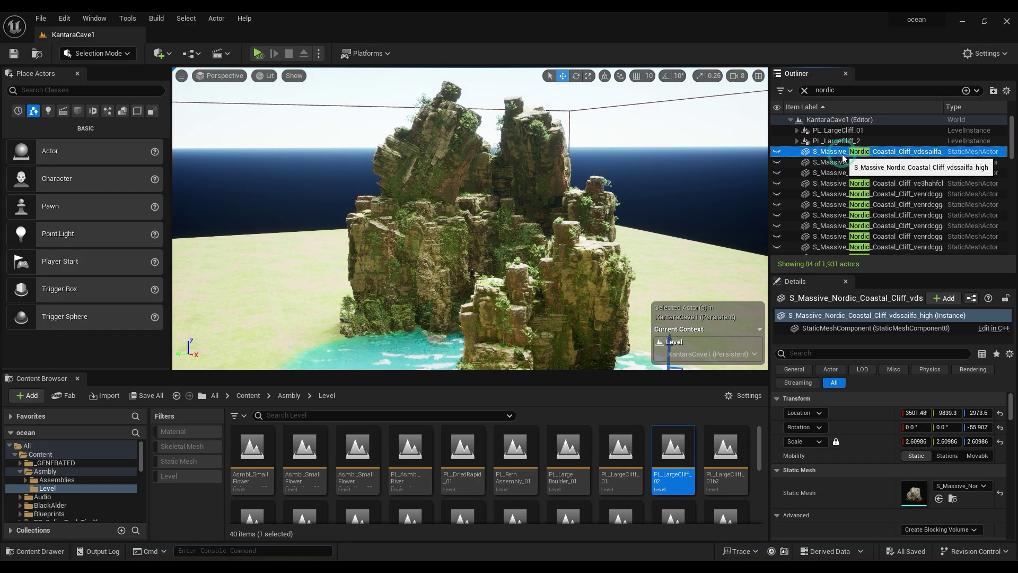
pyautogui.click(952, 499)
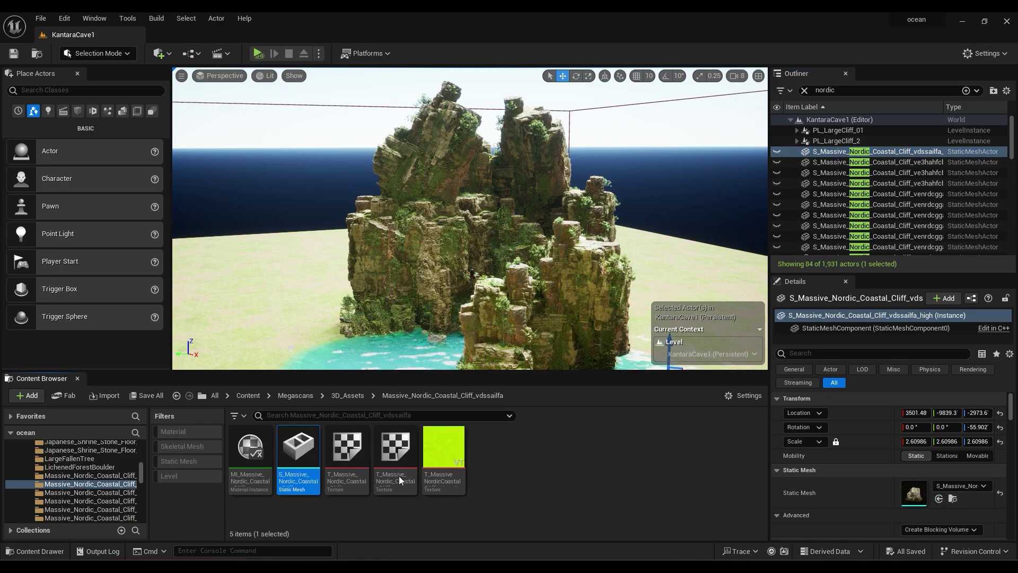
pyautogui.doubleClick(303, 456)
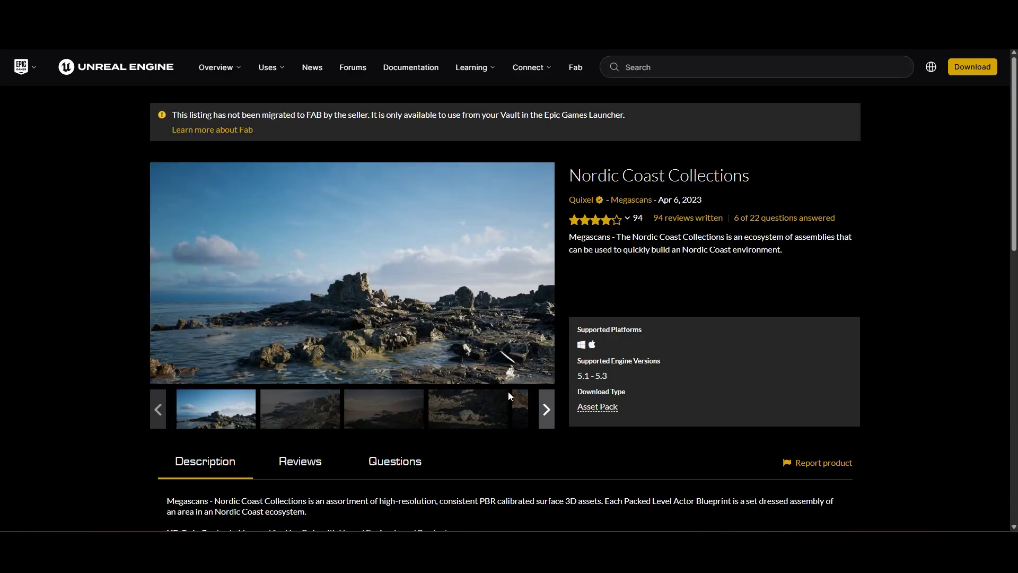
# Step: Switch to the Unreal Engine marketplace page and view the Nordic Coast Collections preview images
pyautogui.click(476, 406)
pyautogui.click(520, 427)
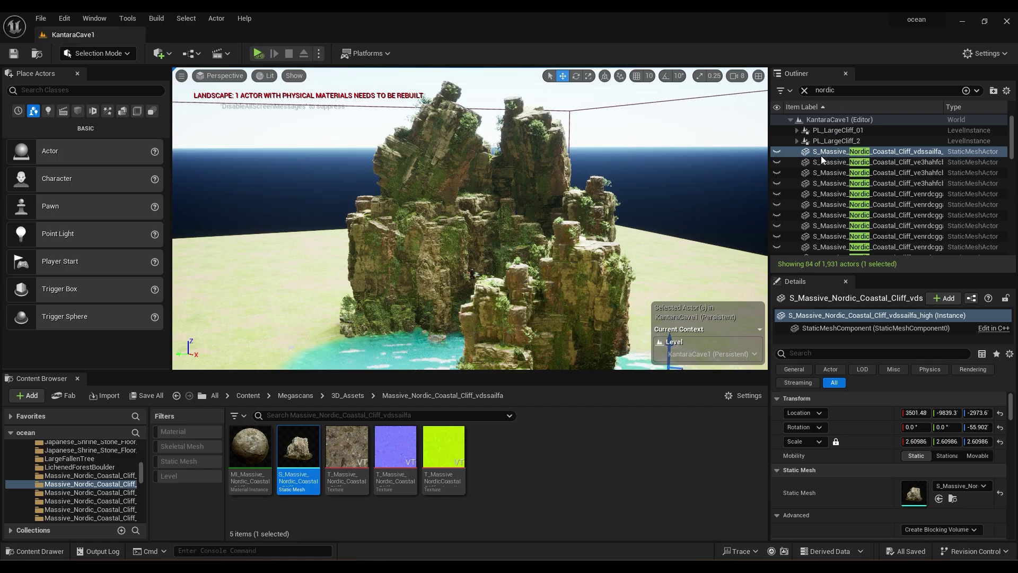
# Step: Select all the Nordic coastal cliff static mesh actors, make them visible in the level and inspect them from above
pyautogui.click(837, 152)
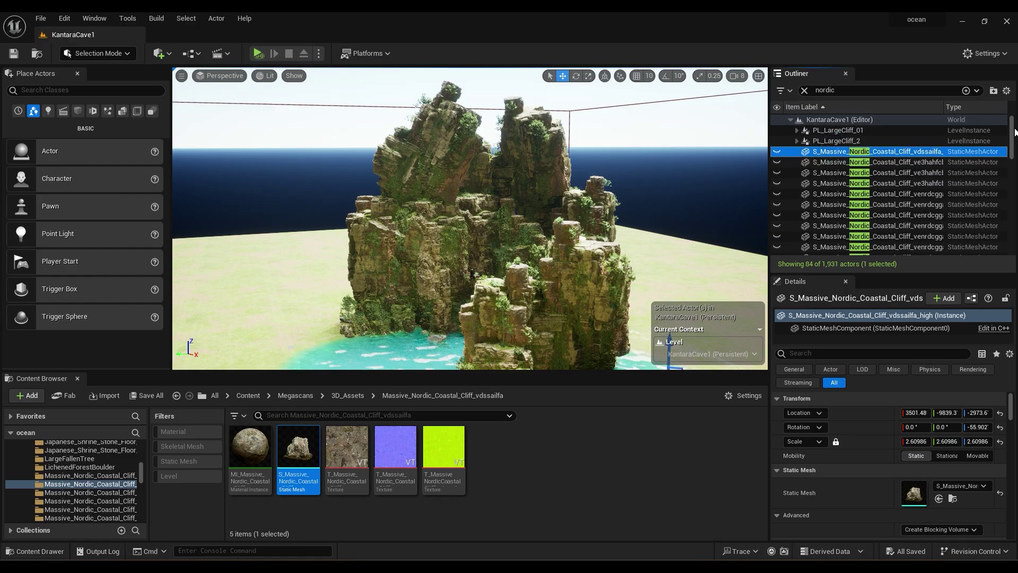
pyautogui.moveTo(1011, 130); pyautogui.dragTo(1013, 226)
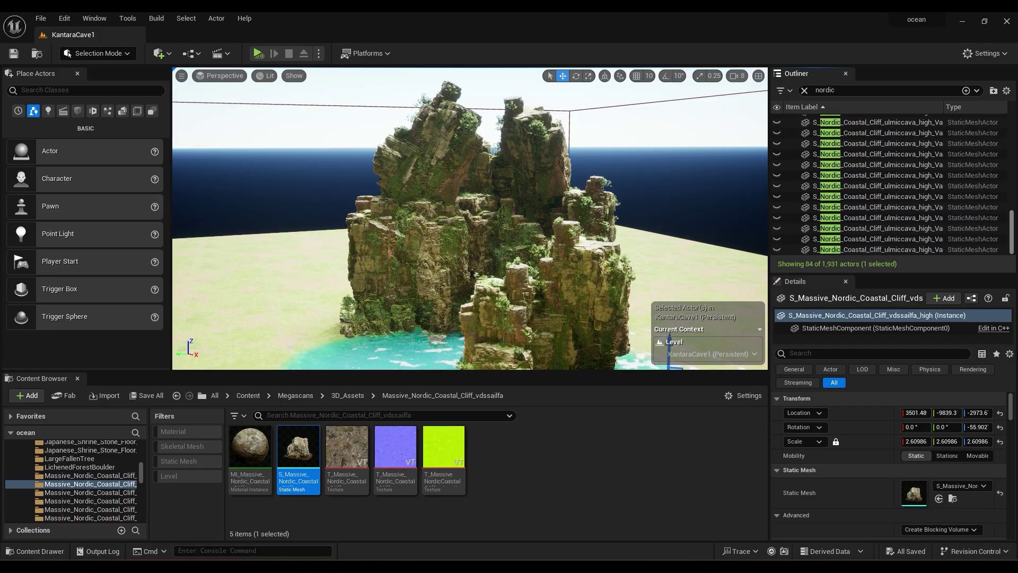
pyautogui.keyDown('shift'); pyautogui.click(871, 249); pyautogui.keyUp('shift')
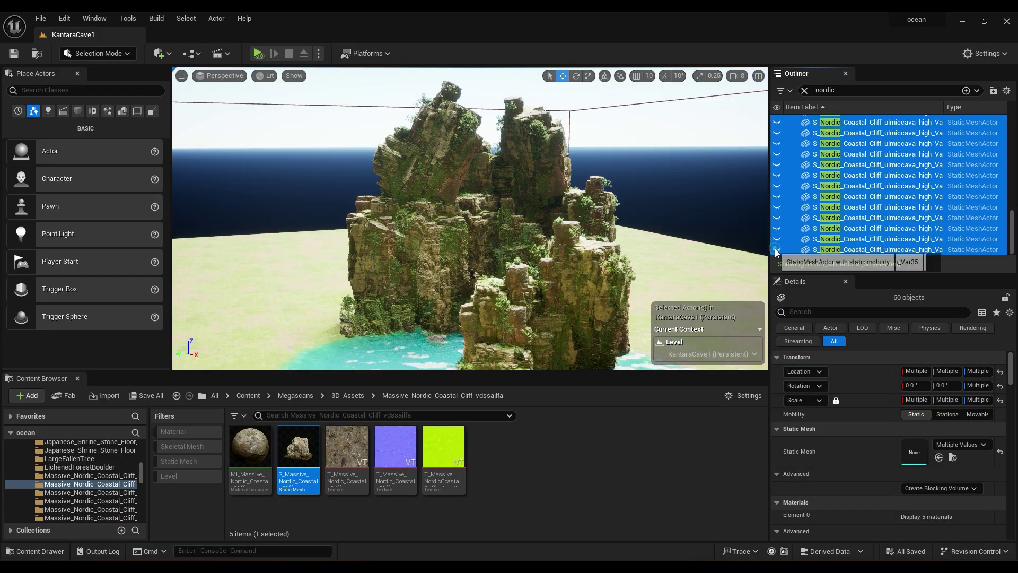
pyautogui.press('f')
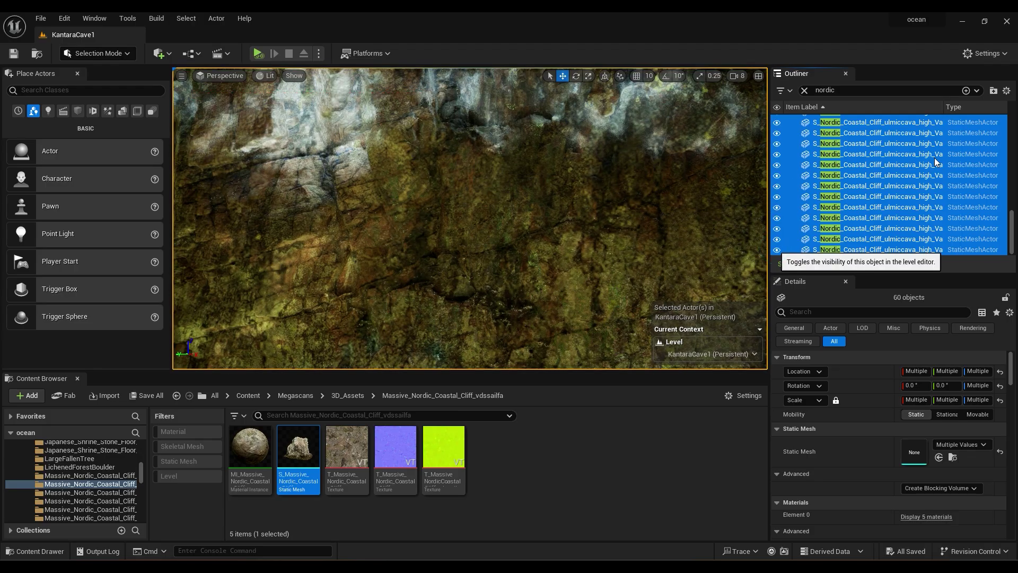
pyautogui.moveTo(524, 244); pyautogui.dragTo(523, 247, button='right')
pyautogui.click(257, 164)
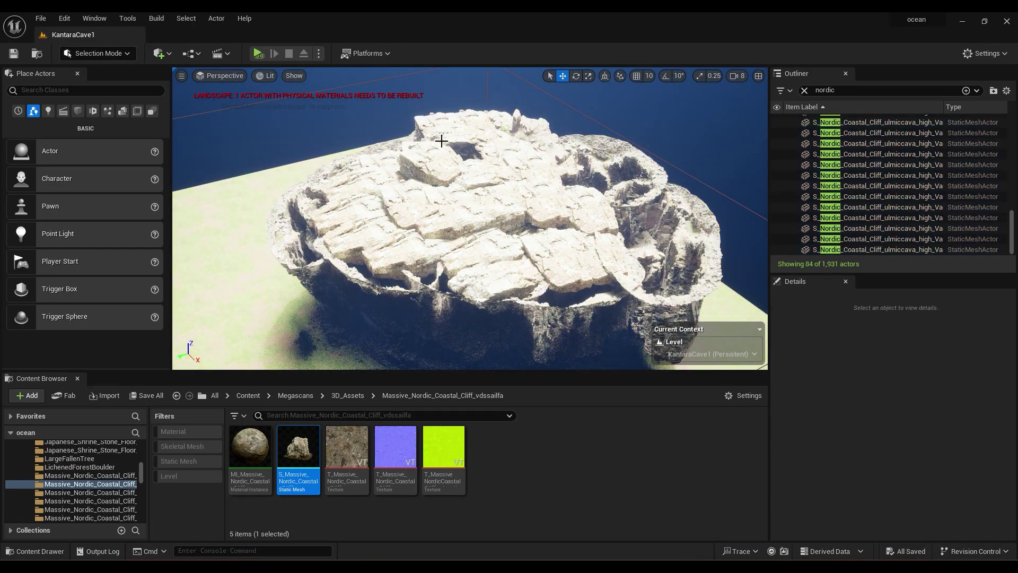
pyautogui.press('w')
pyautogui.moveTo(449, 220); pyautogui.dragTo(450, 220, button='right')
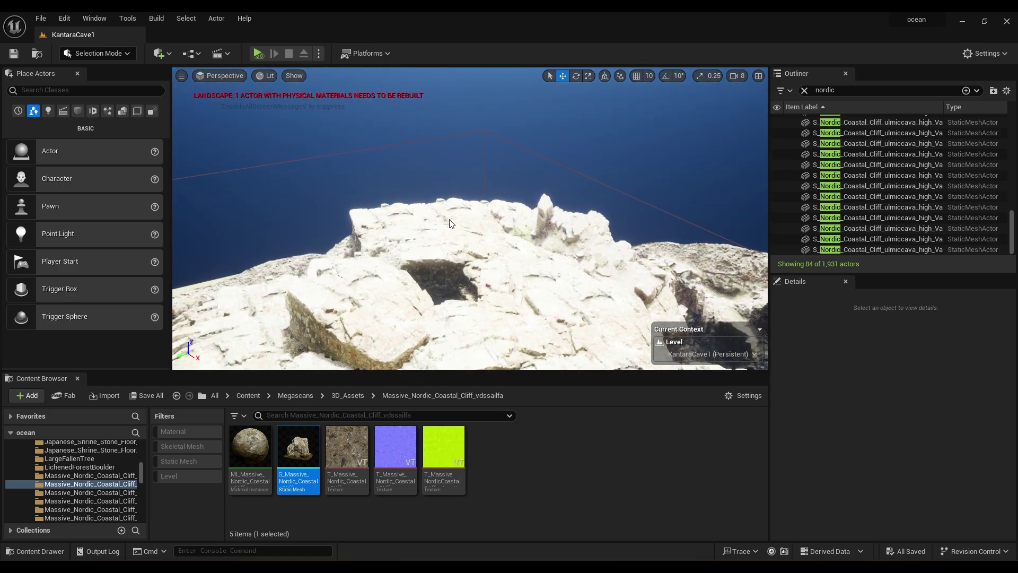
# Step: Find and select the DirectionalLight actor, and search the Outliner for the sky actors
pyautogui.click(830, 89)
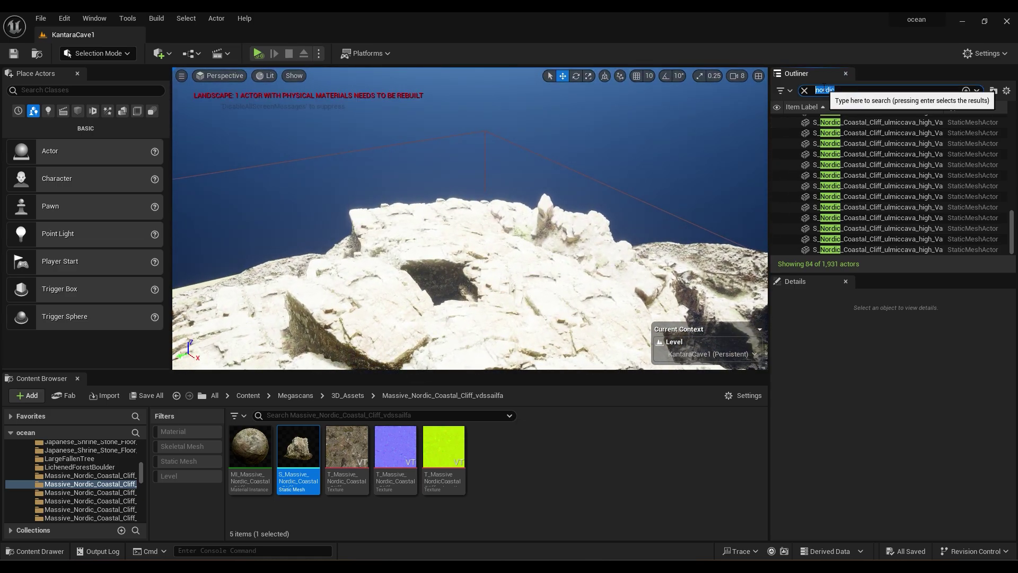
pyautogui.write('dire')
pyautogui.click(838, 131)
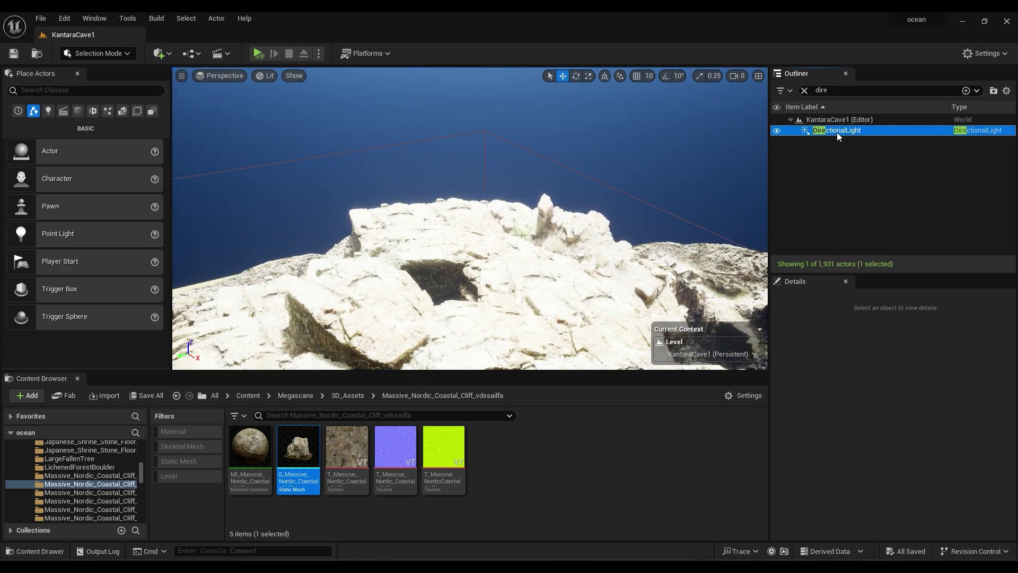
pyautogui.click(841, 89)
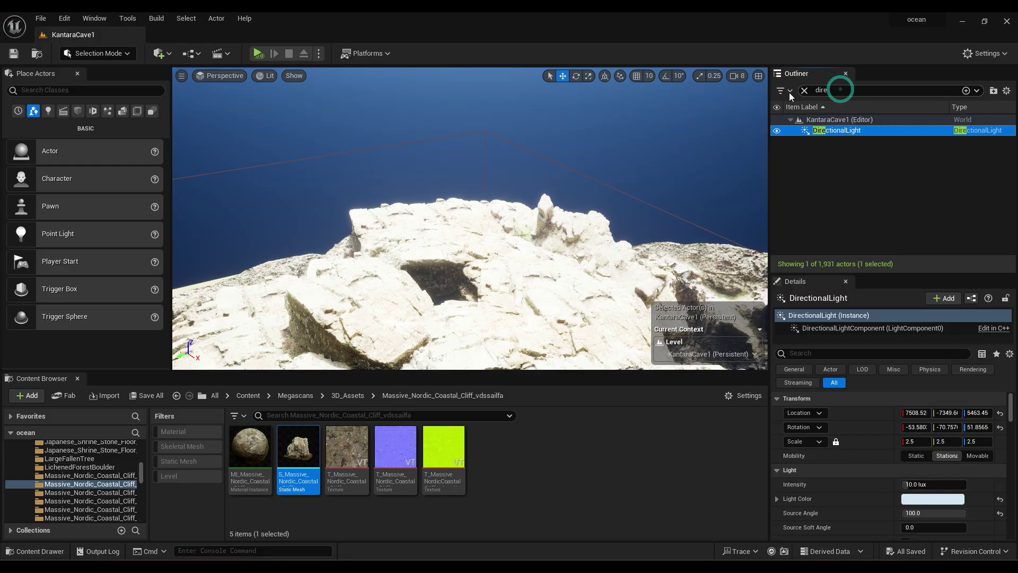
pyautogui.write('sk')
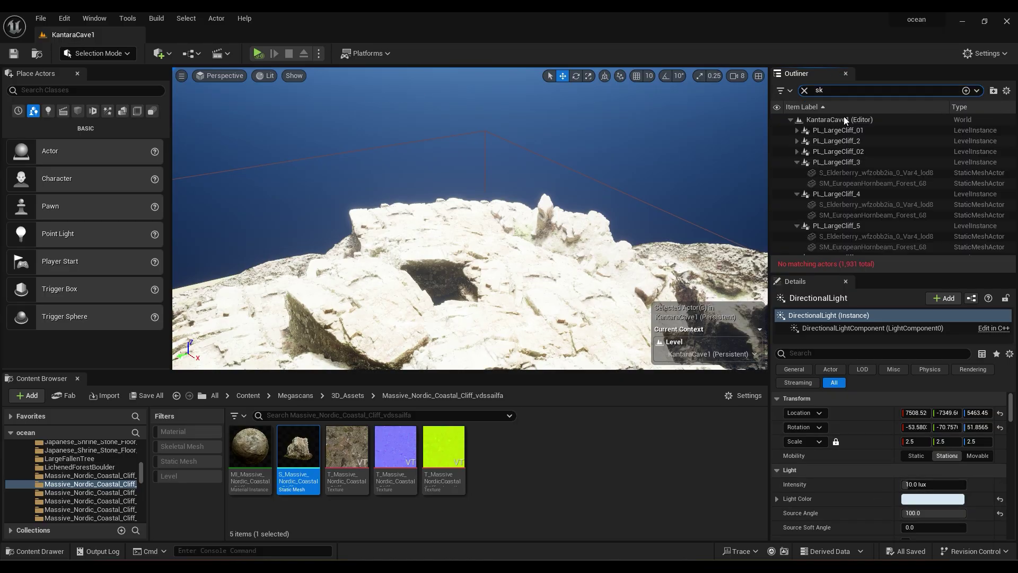
pyautogui.write('y')
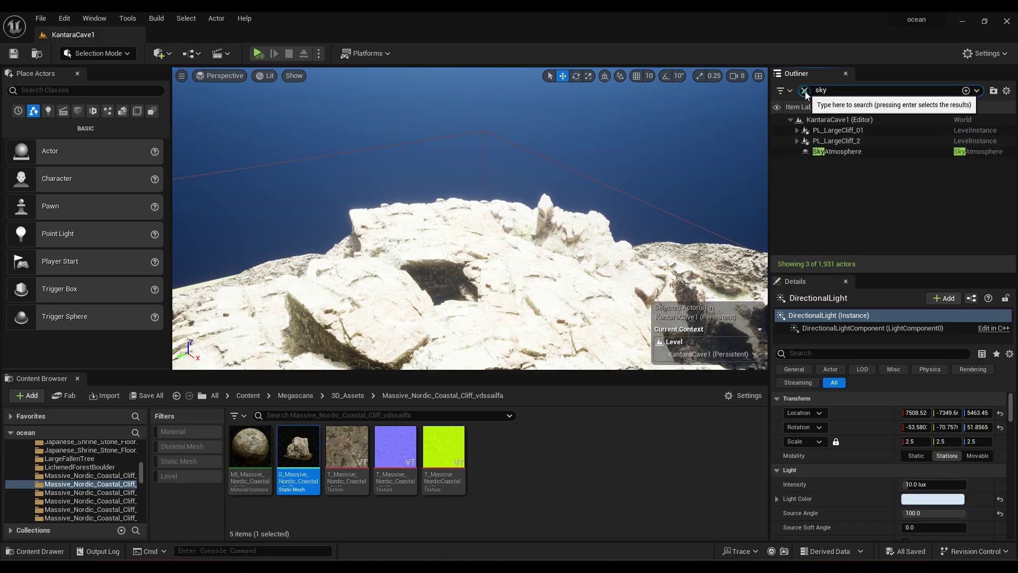
pyautogui.click(805, 91)
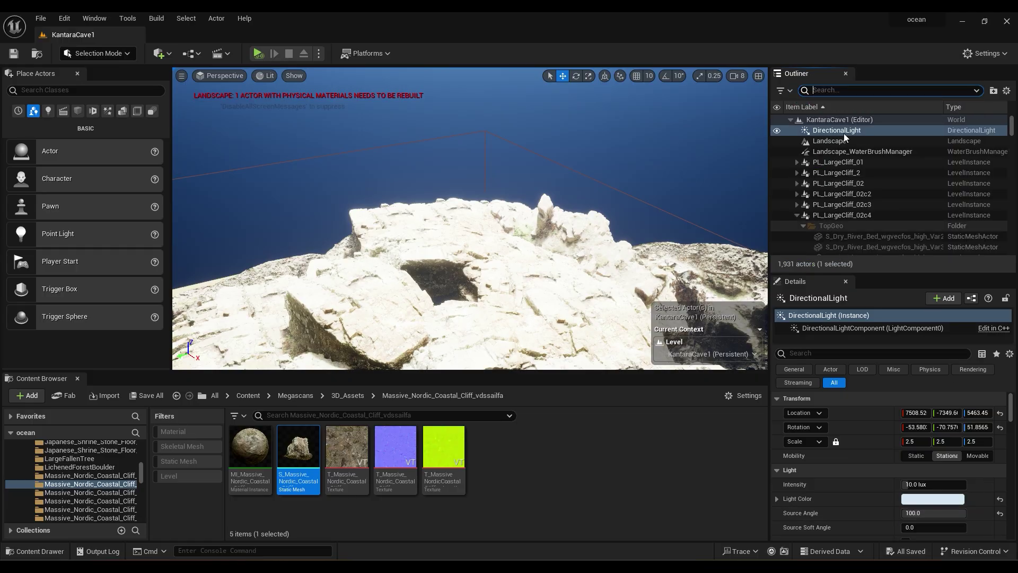
# Step: Find the Shivling actor with the filter "shiv", frame it in the viewport and examine the plants placed around it
pyautogui.click(841, 90)
pyautogui.write('shiv')
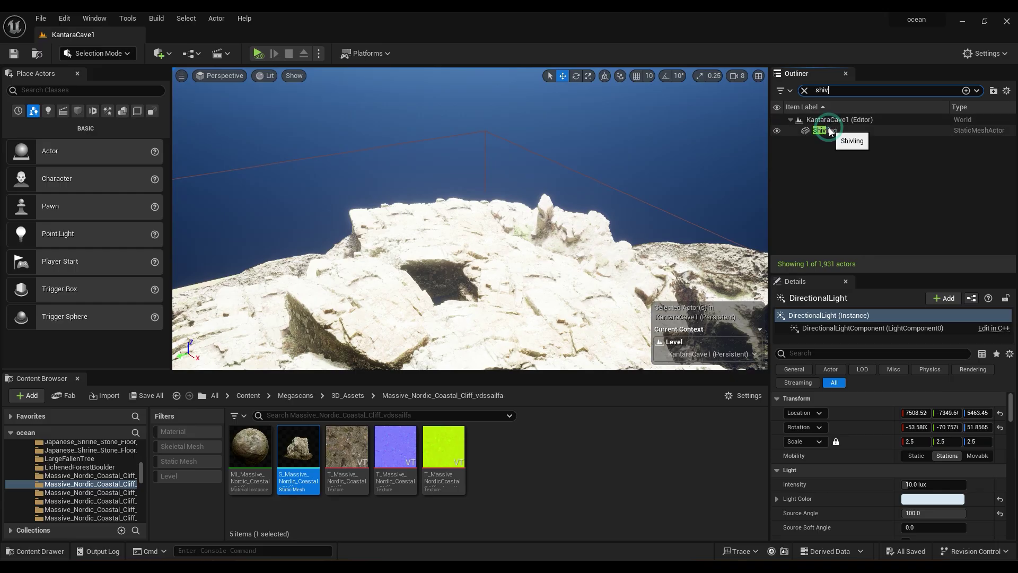
pyautogui.click(829, 130)
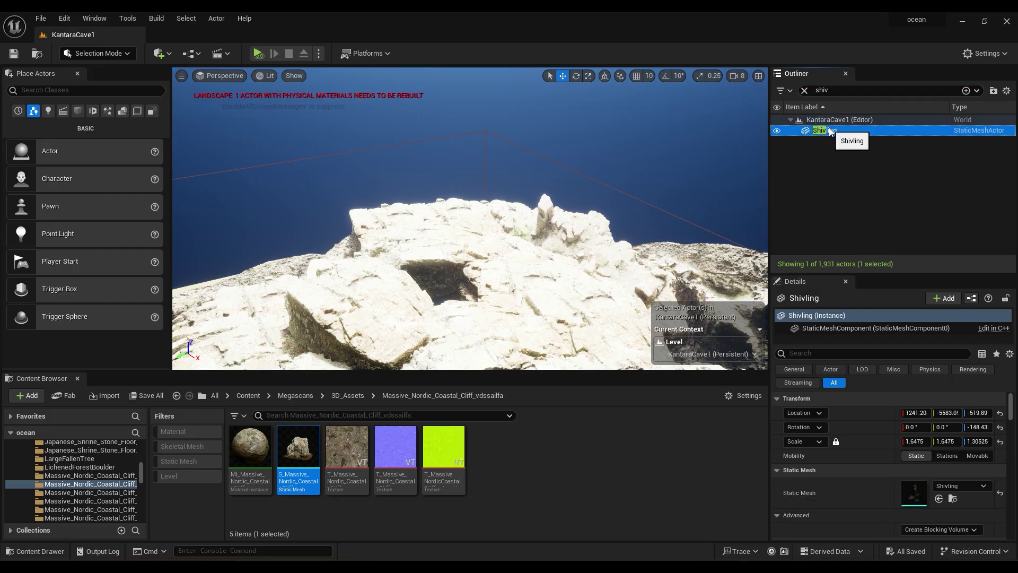
pyautogui.doubleClick(844, 132)
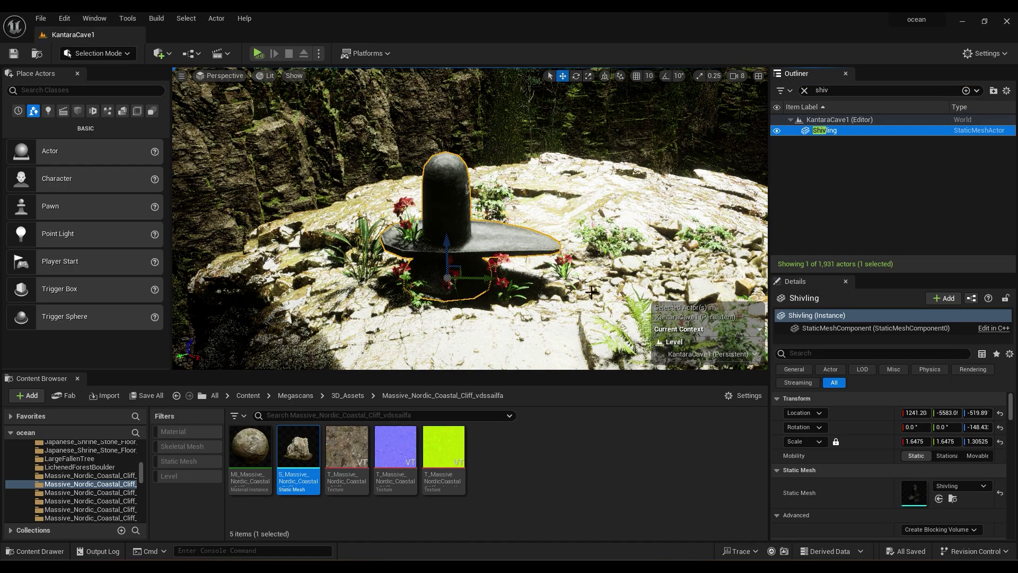
pyautogui.click(454, 213)
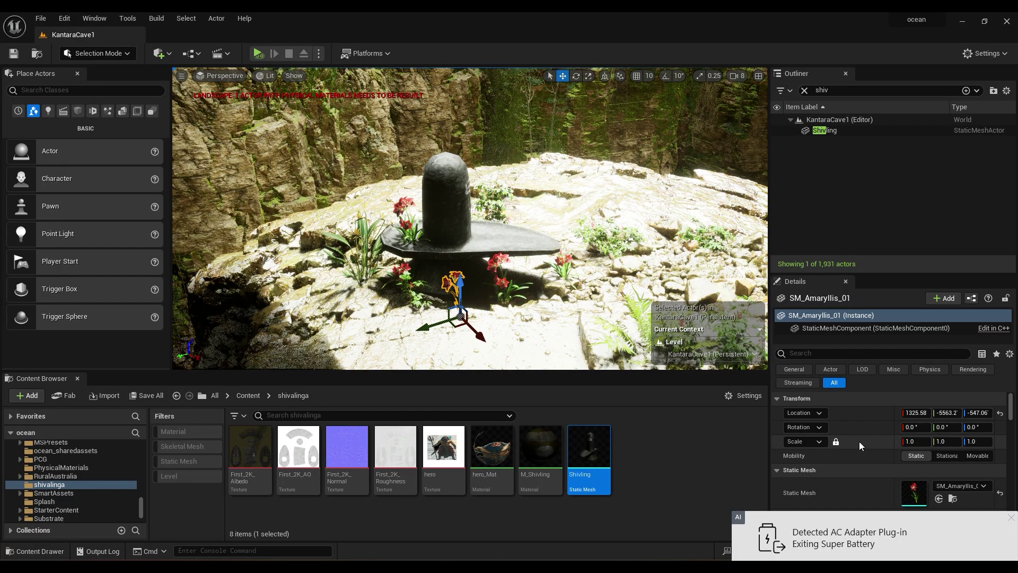
pyautogui.click(701, 240)
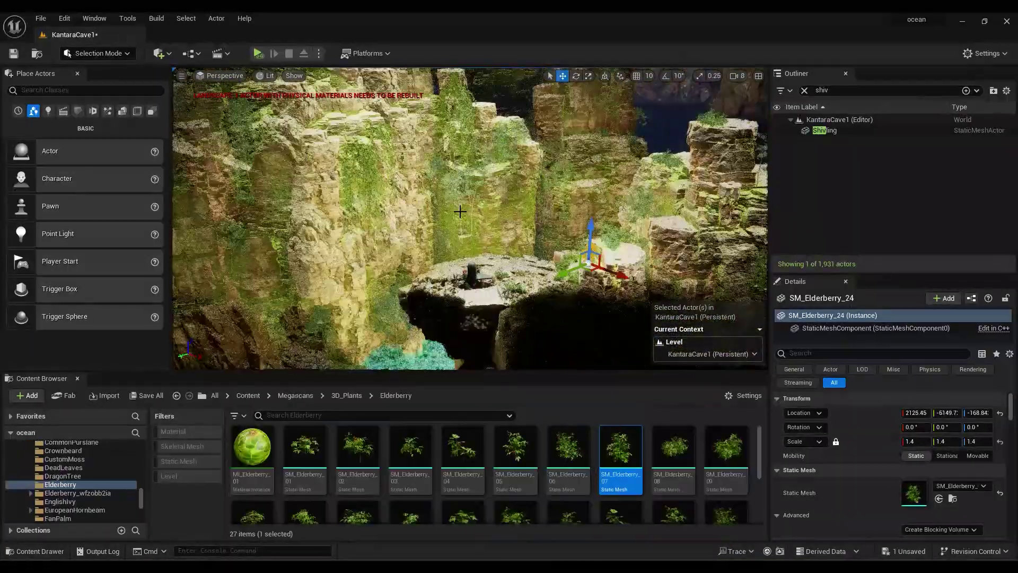
# Step: Rotate the atmosphere light to change how the sun lights the cave
pyautogui.hotkey('ctrl', 'l')
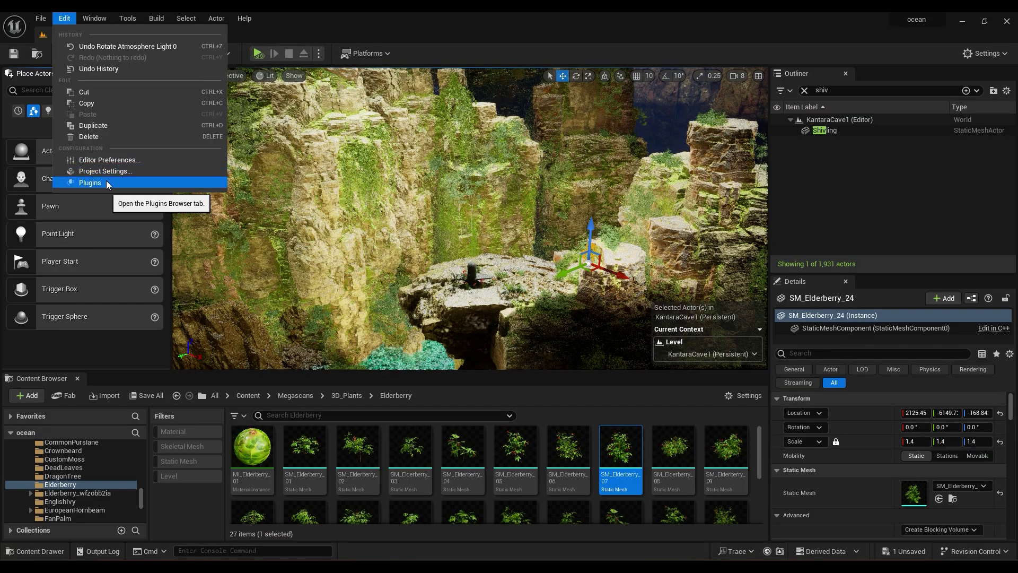
# Step: Check in the plugin browser that the HDRIBackdrop plugin is enabled
pyautogui.click(106, 178)
pyautogui.write('hdri')
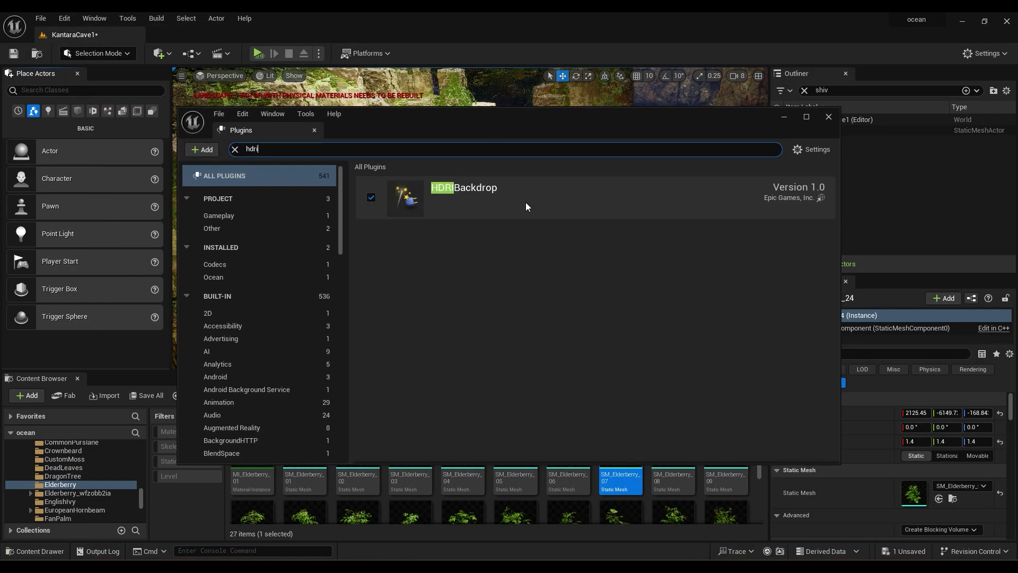
pyautogui.click(828, 117)
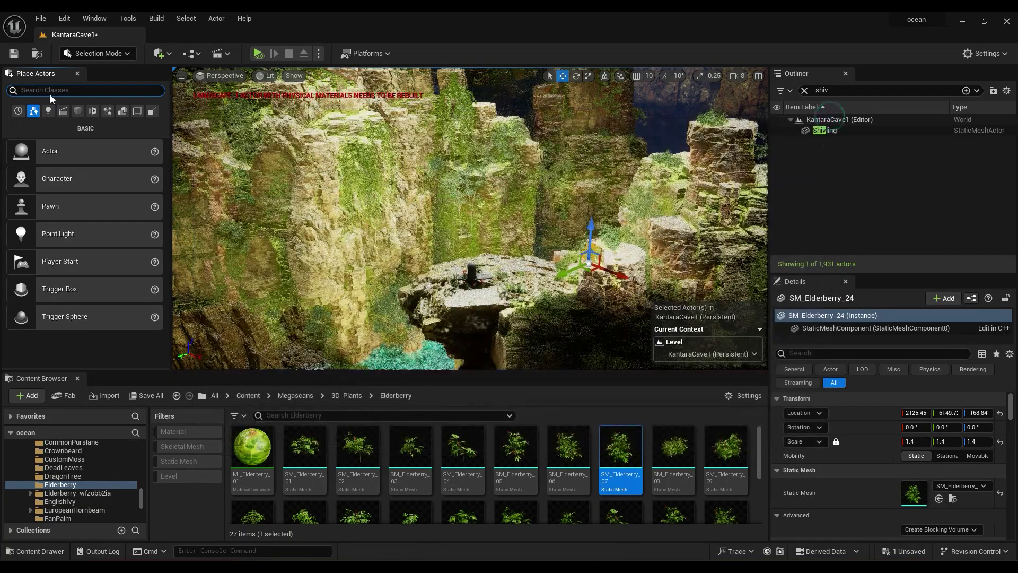
# Step: Place an HDRI Backdrop actor in the cave and lower it to a Z location of about -4709
pyautogui.write('hdri')
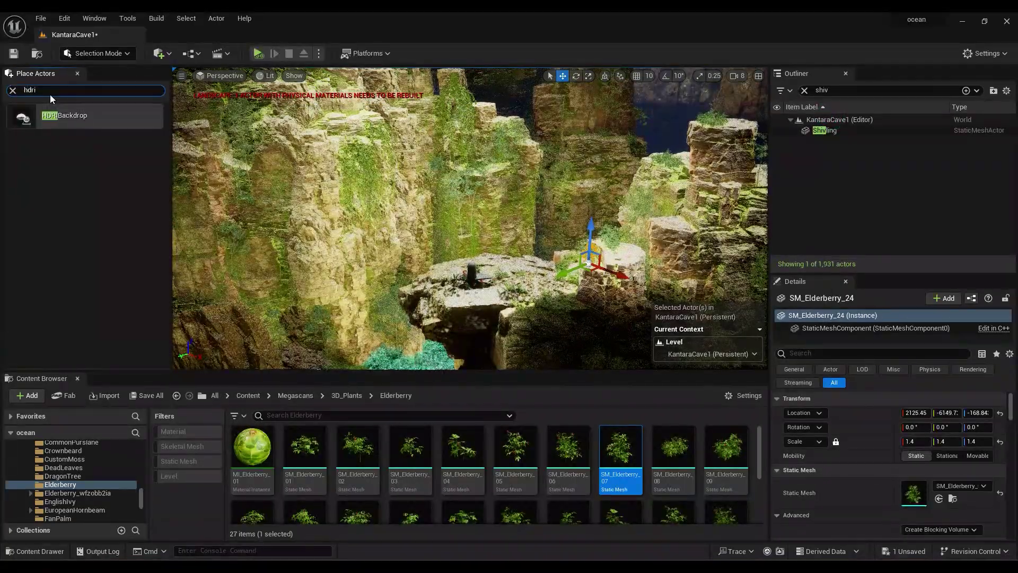
pyautogui.moveTo(74, 115); pyautogui.dragTo(515, 253)
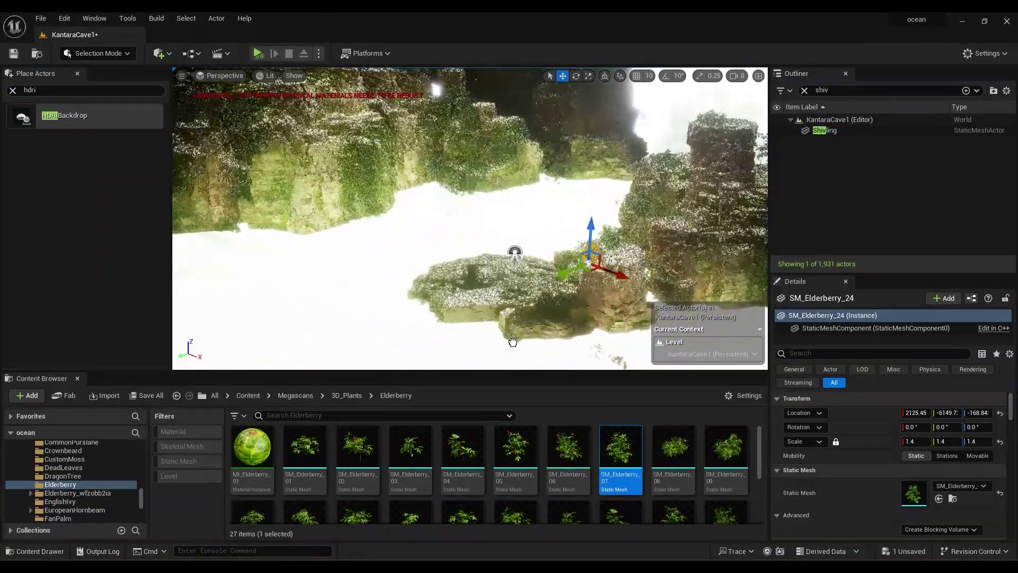
pyautogui.moveTo(513, 342); pyautogui.dragTo(516, 209)
pyautogui.moveTo(516, 208); pyautogui.dragTo(546, 278, button='right')
pyautogui.press('s')
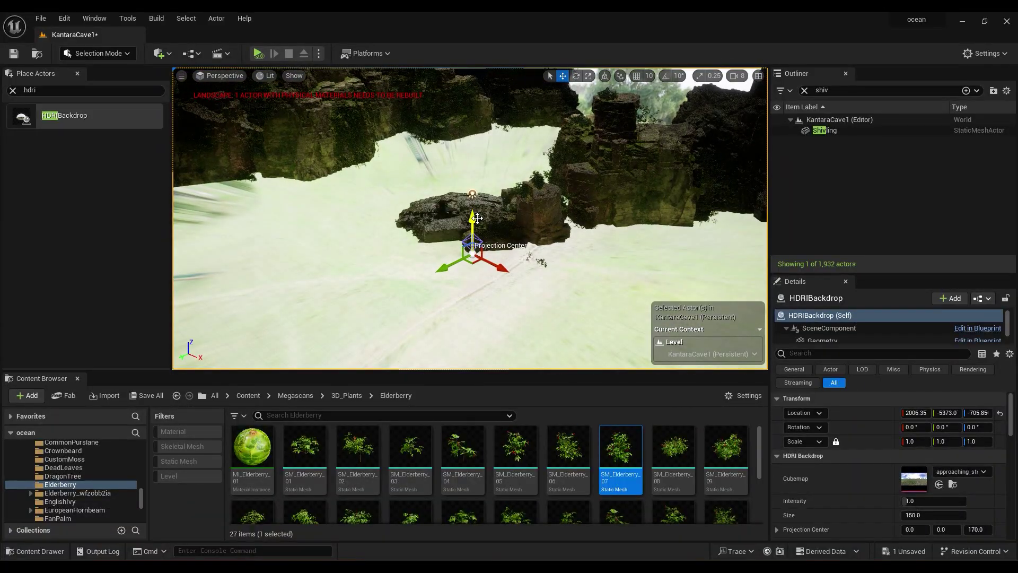
pyautogui.moveTo(477, 218); pyautogui.dragTo(477, 313)
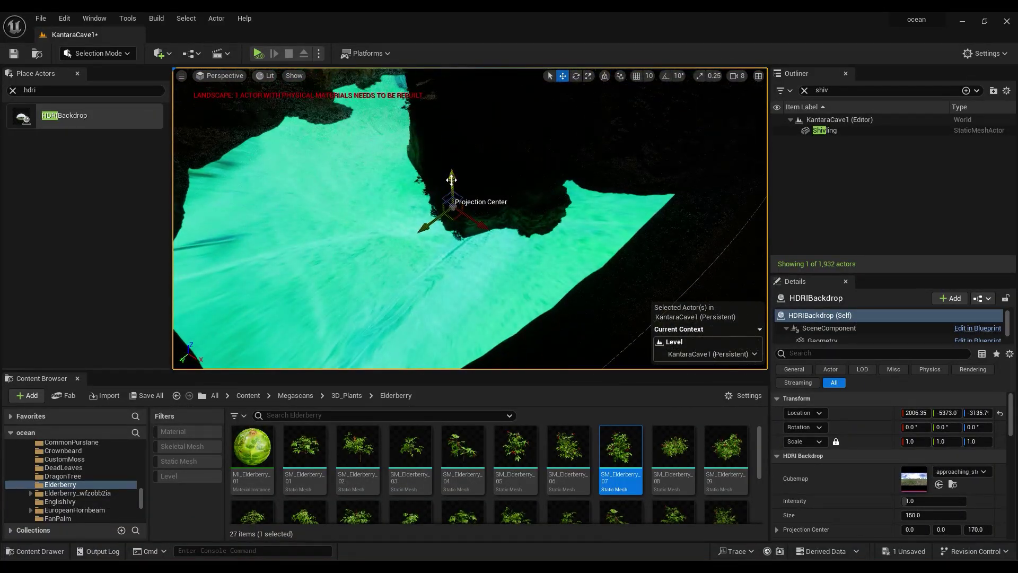
pyautogui.moveTo(451, 180); pyautogui.dragTo(451, 297)
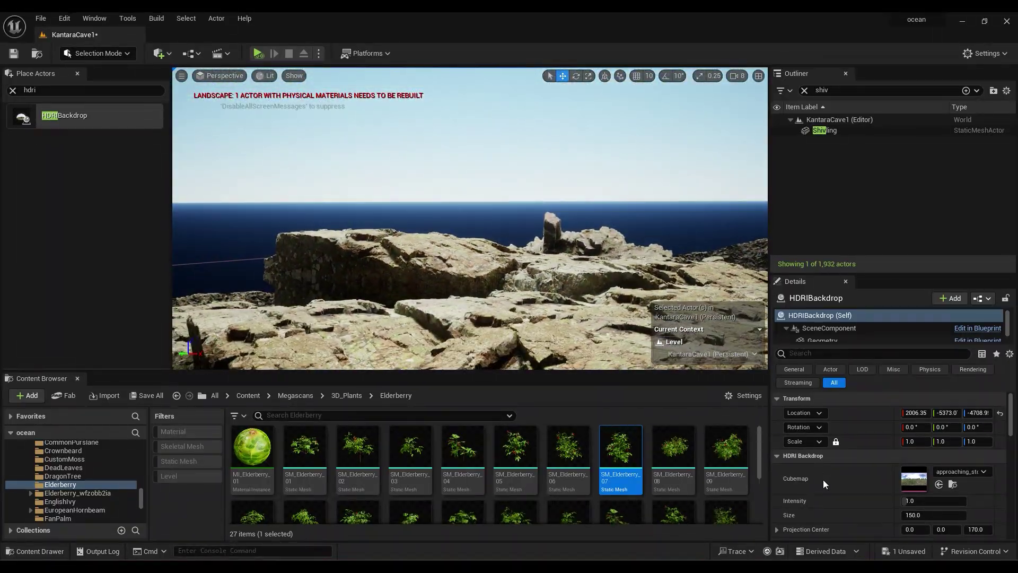
# Step: Set the HDRI Backdrop's size to 5000
pyautogui.scroll(-1, 848, 485)
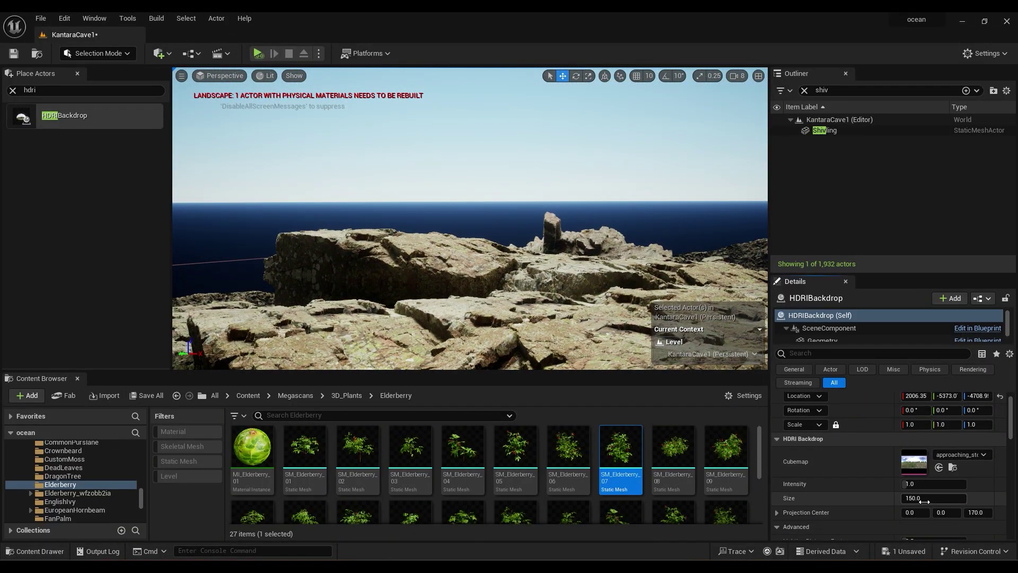
pyautogui.press('Return')
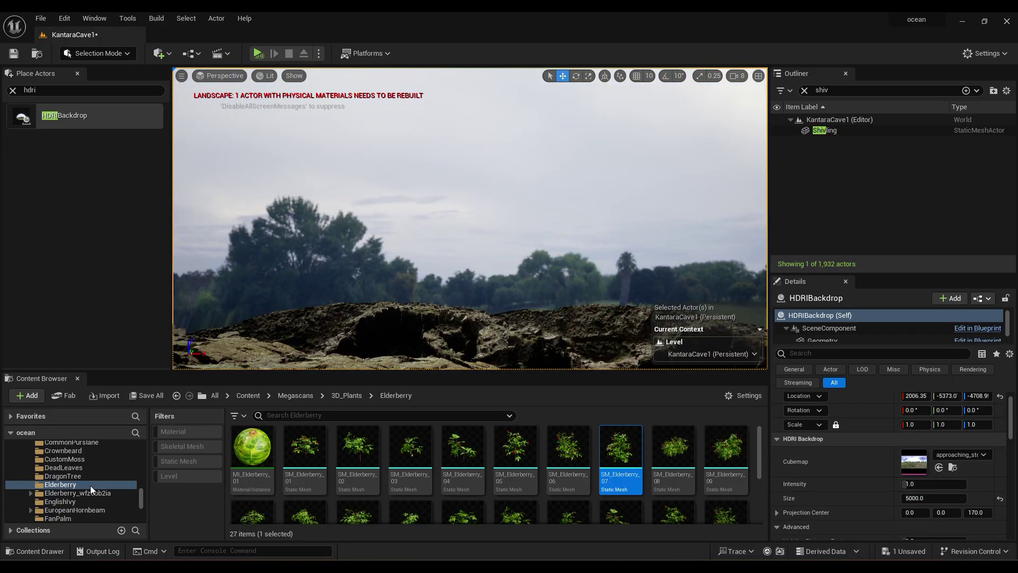
# Step: Open the overcast_soil_puresky_8k texture from the Hdri folder in the texture editor
pyautogui.scroll(-10, 81, 494)
pyautogui.scroll(10, 79, 495)
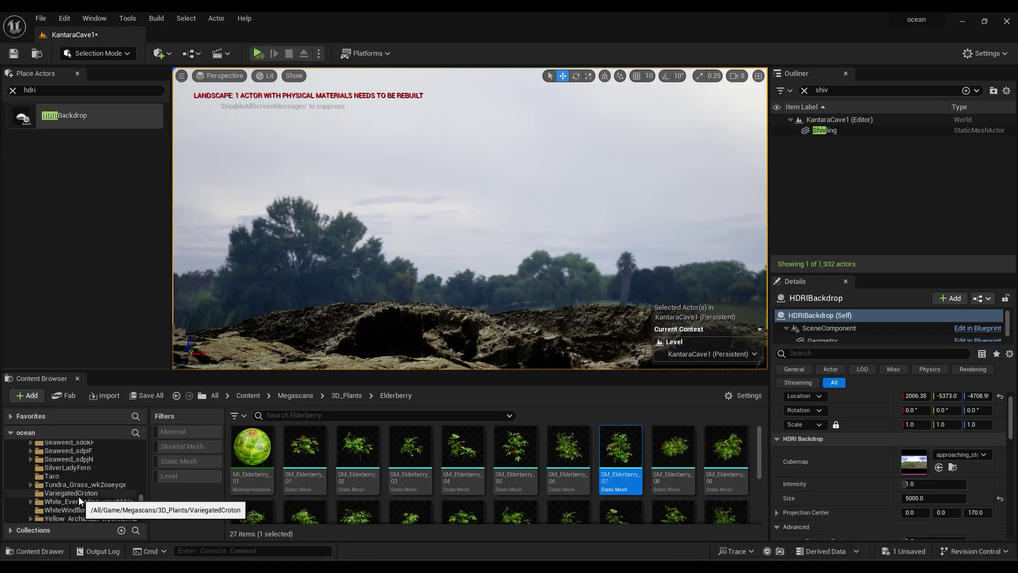
pyautogui.click(40, 446)
pyautogui.click(388, 450)
pyautogui.doubleClick(389, 450)
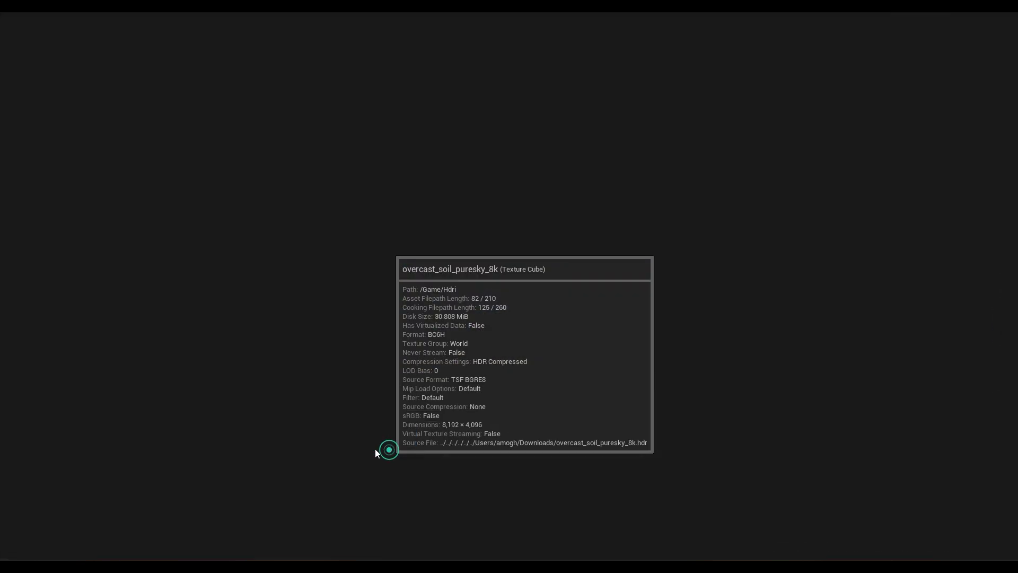
pyautogui.moveTo(246, 212); pyautogui.dragTo(560, 212)
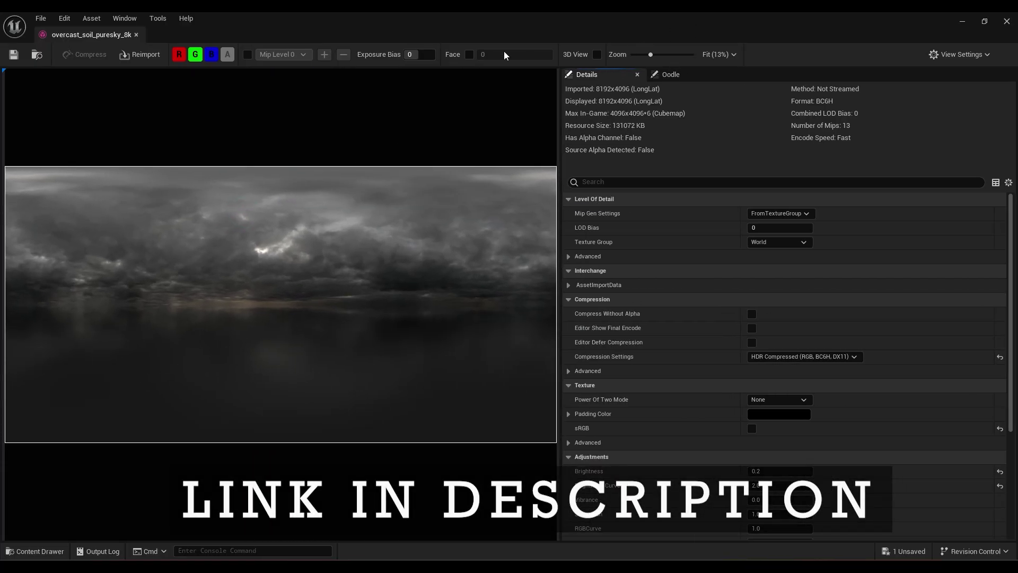
# Step: Review the sky texture's Brightness and Brightness Curve adjustments and save the texture
pyautogui.scroll(-5, 758, 339)
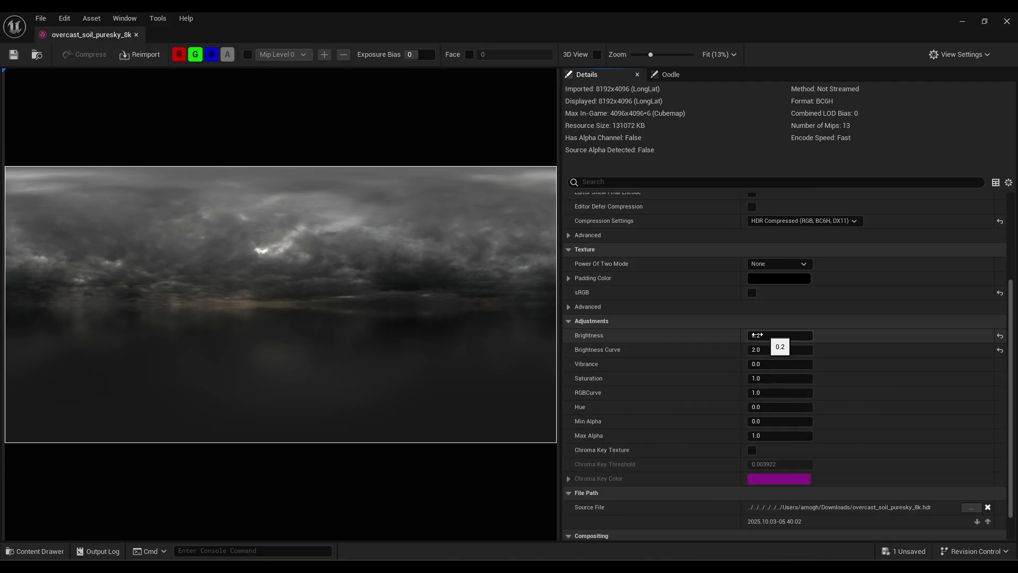
pyautogui.click(772, 335)
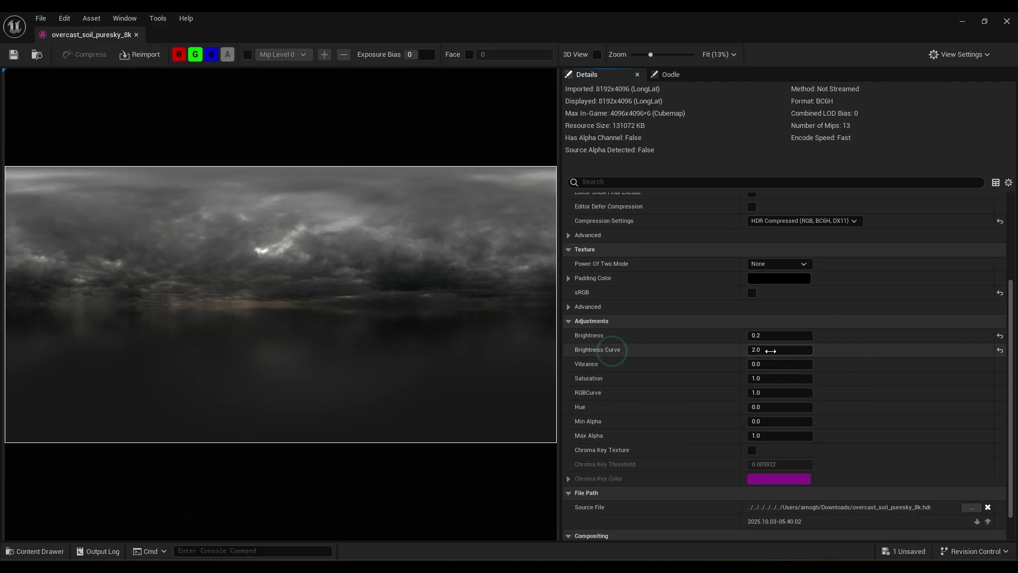
pyautogui.click(770, 350)
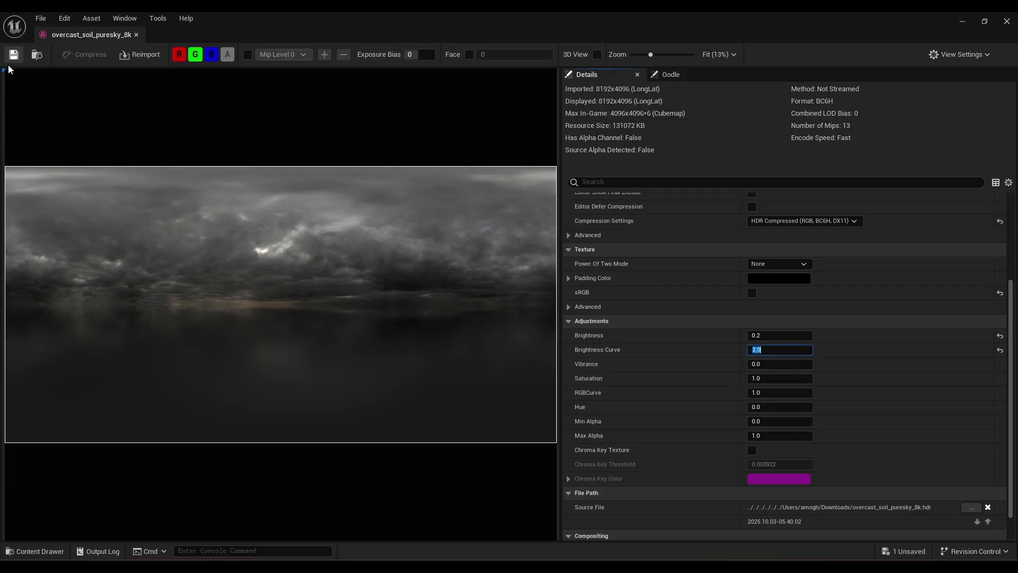
pyautogui.click(13, 57)
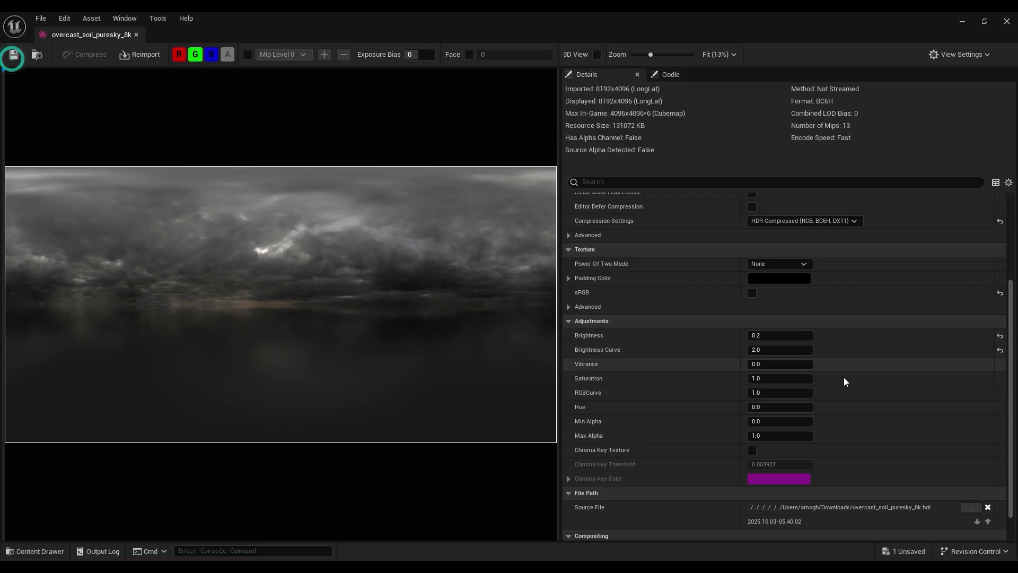
# Step: Close the texture editor and assign overcast_soil_puresky_8k as the HDRI Backdrop's cubemap
pyautogui.click(1007, 22)
pyautogui.moveTo(399, 439); pyautogui.dragTo(914, 463)
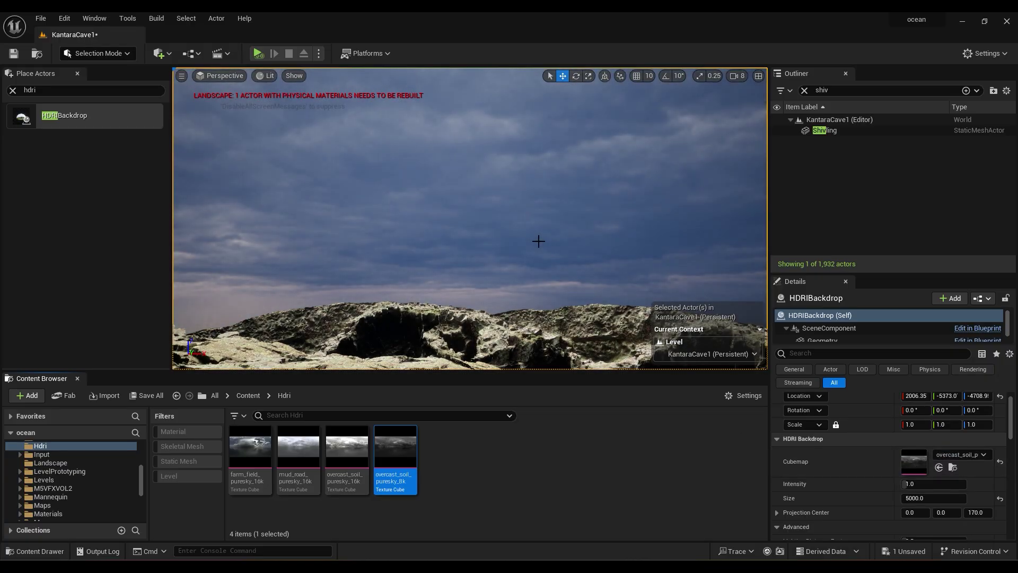
# Step: Set the backdrop's Skylight to SLS Specified Cubemap with overcast_soil_puresky_8k and enable Real Time Capture
pyautogui.scroll(-1, 828, 334)
pyautogui.click(828, 334)
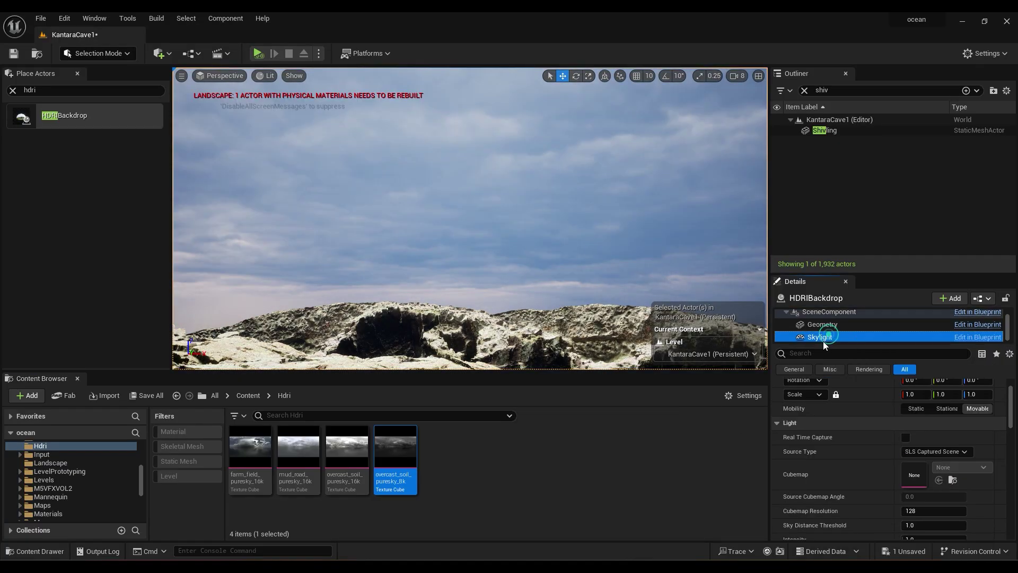
pyautogui.click(906, 439)
pyautogui.click(931, 448)
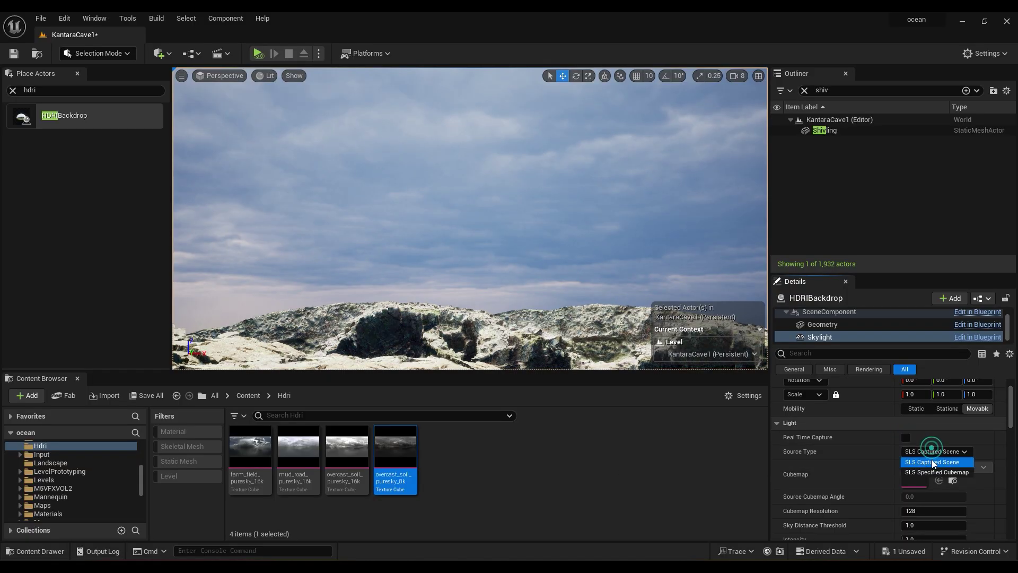
pyautogui.click(936, 472)
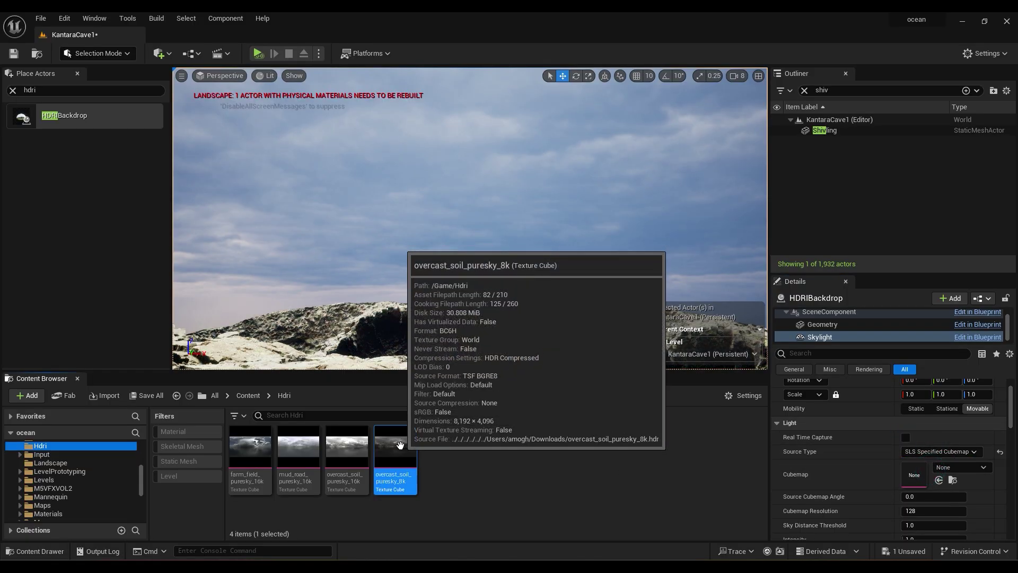
pyautogui.moveTo(400, 444); pyautogui.dragTo(914, 473)
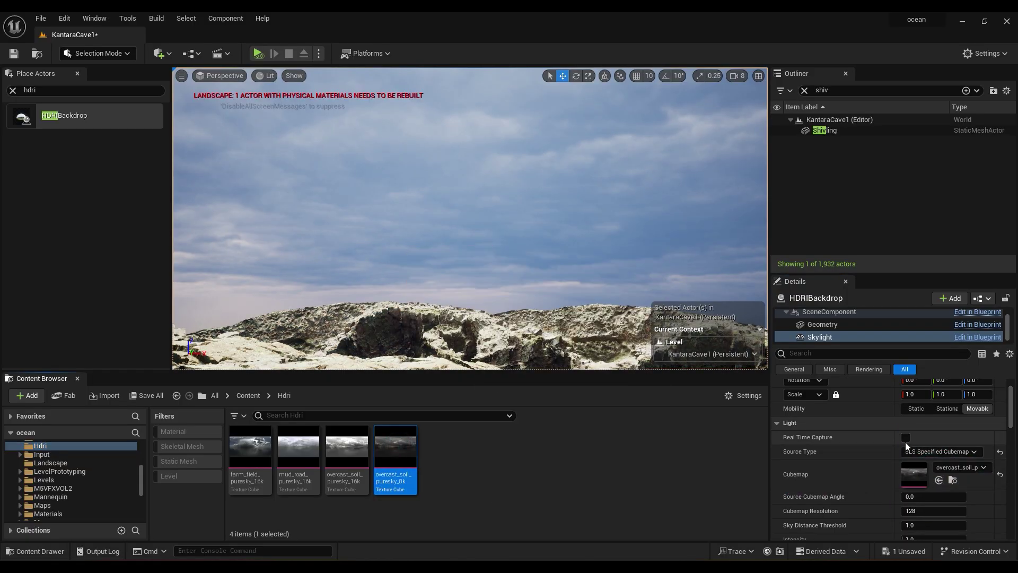
pyautogui.click(905, 438)
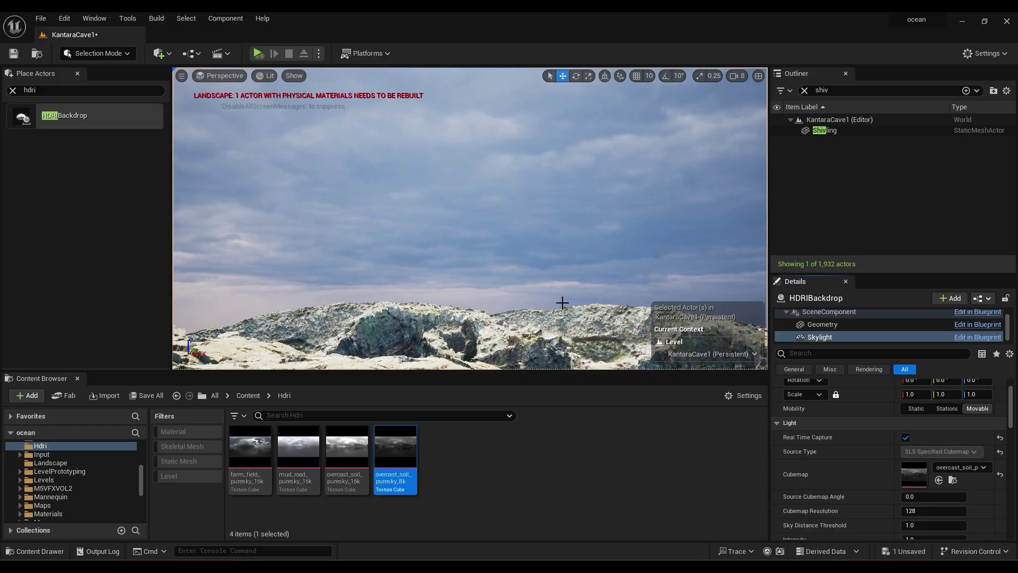
# Step: Clear the outliner search and set the DirectionalLight's intensity to 0.1 lux
pyautogui.moveTo(562, 302); pyautogui.dragTo(477, 450, button='right')
pyautogui.moveTo(477, 318); pyautogui.dragTo(483, 212, button='right')
pyautogui.moveTo(562, 288); pyautogui.dragTo(578, 289, button='right')
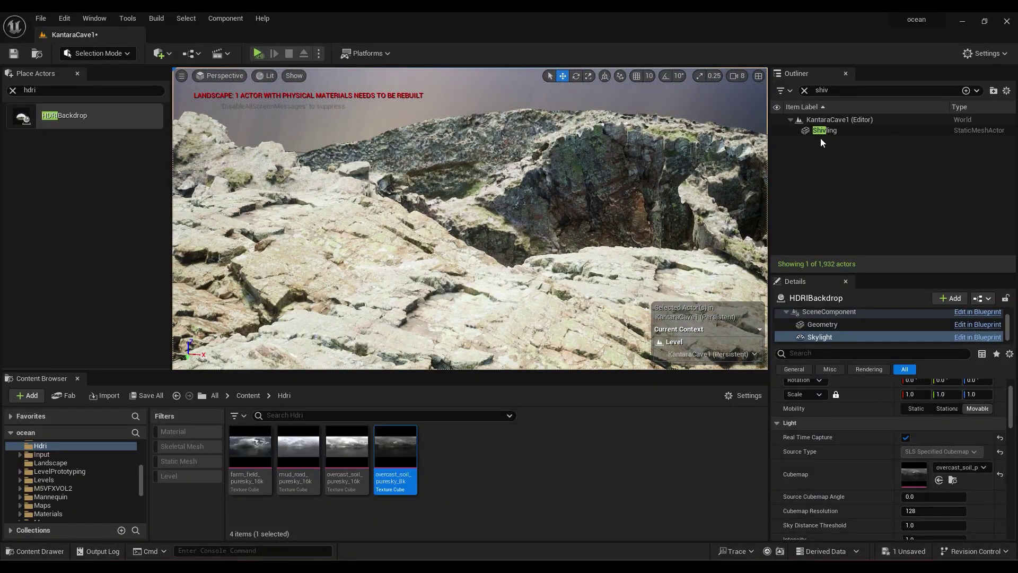
pyautogui.click(804, 90)
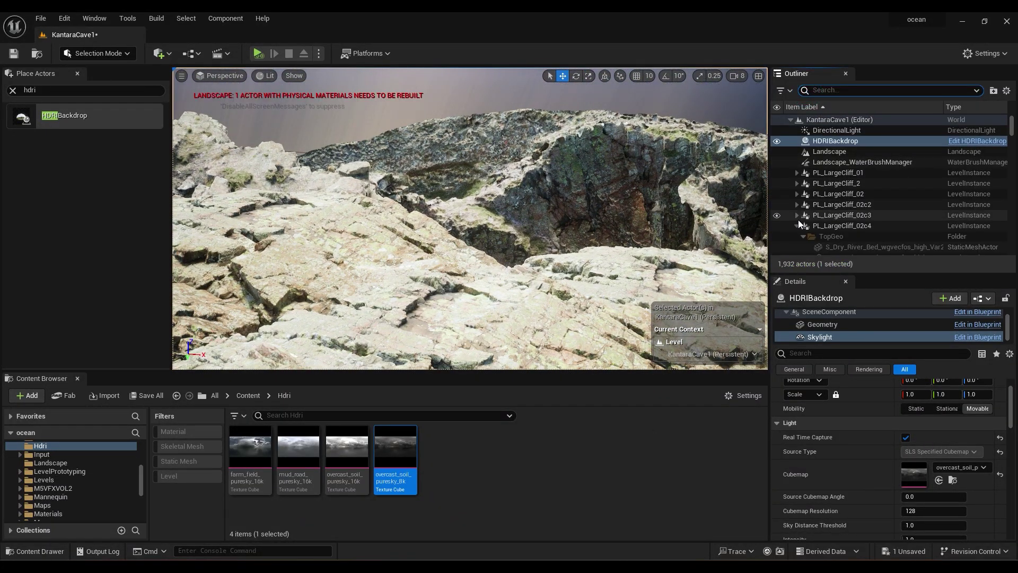
pyautogui.click(796, 225)
pyautogui.click(836, 131)
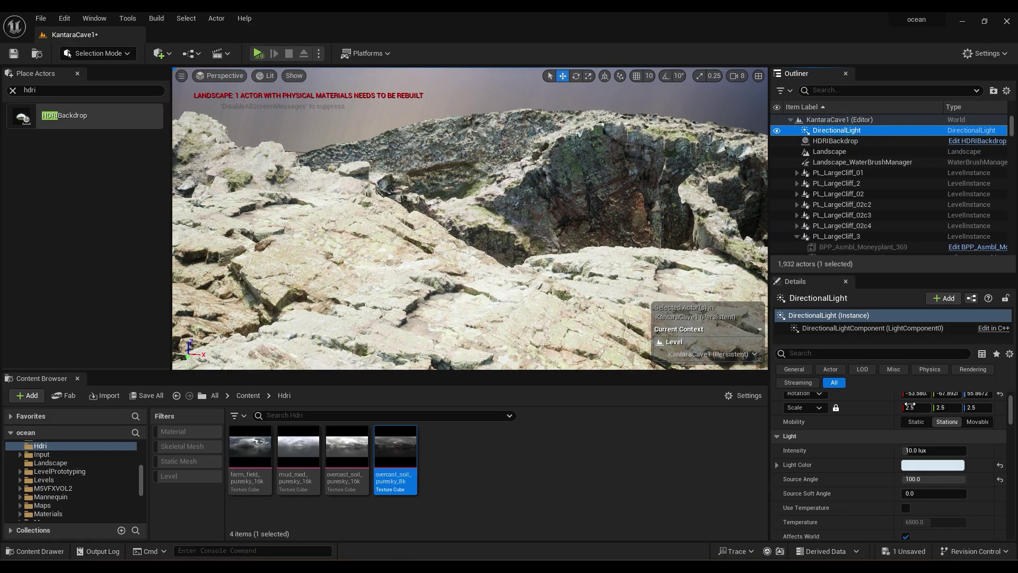
pyautogui.click(917, 450)
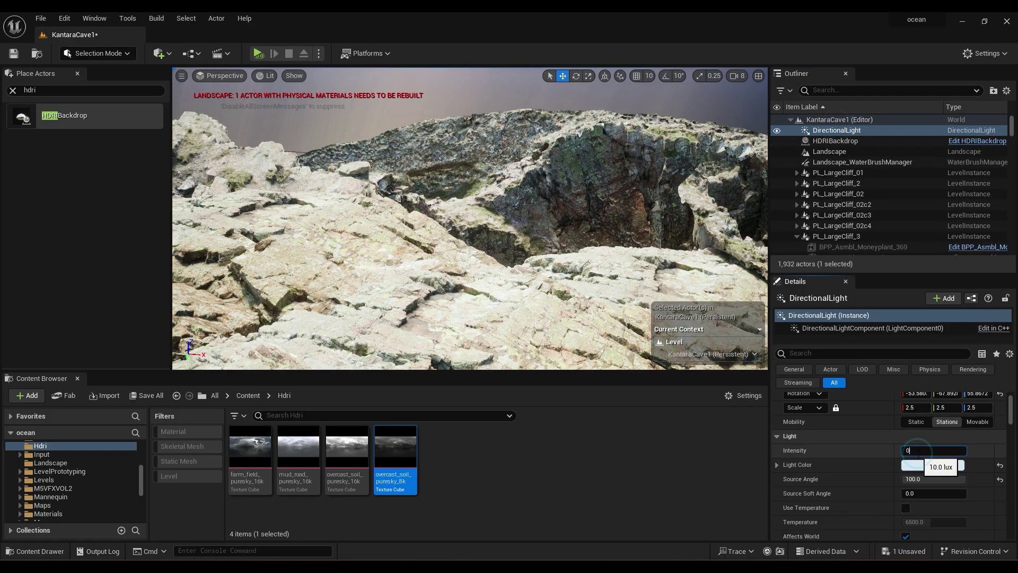
pyautogui.write('0.1')
pyautogui.press('Return')
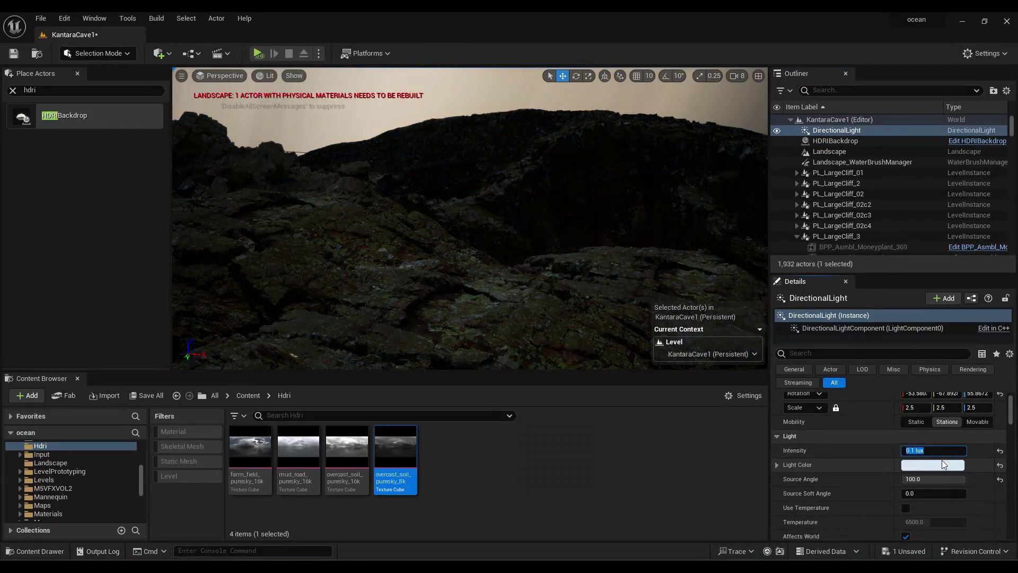
# Step: Keep the directional light's pale blue colour and set its Source Angle to 100
pyautogui.click(927, 466)
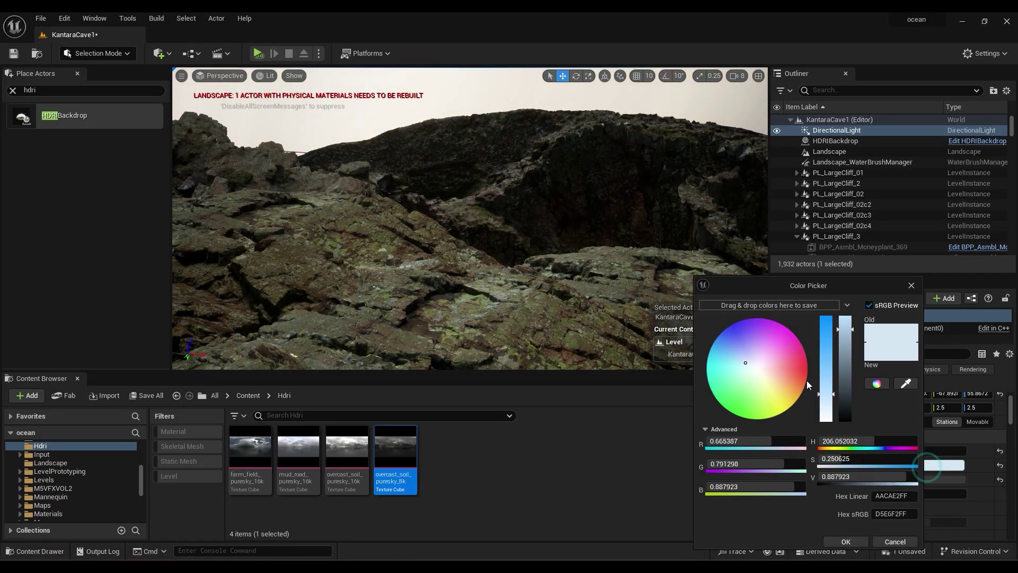
pyautogui.click(847, 543)
pyautogui.scroll(-1, 869, 488)
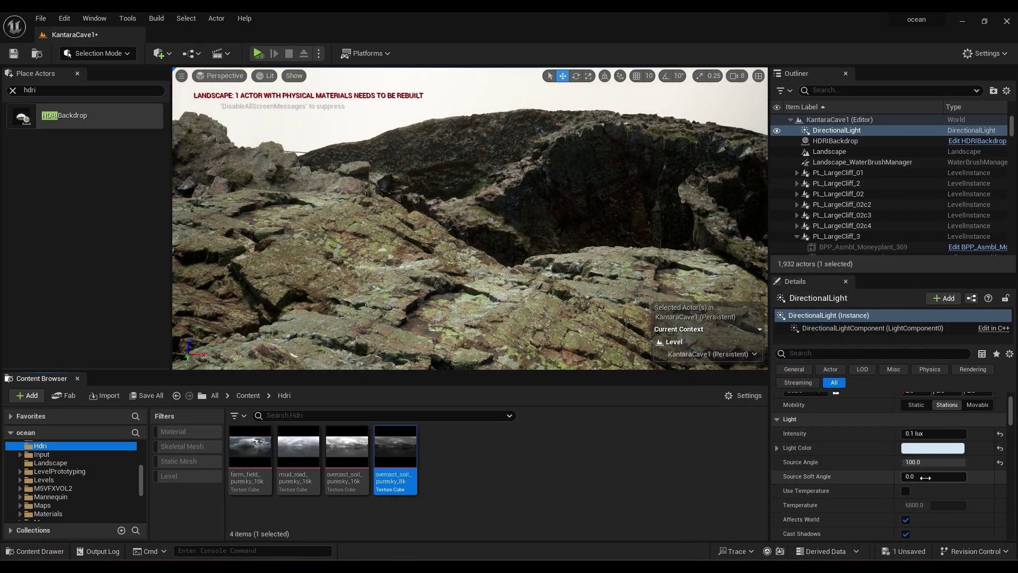
pyautogui.click(919, 463)
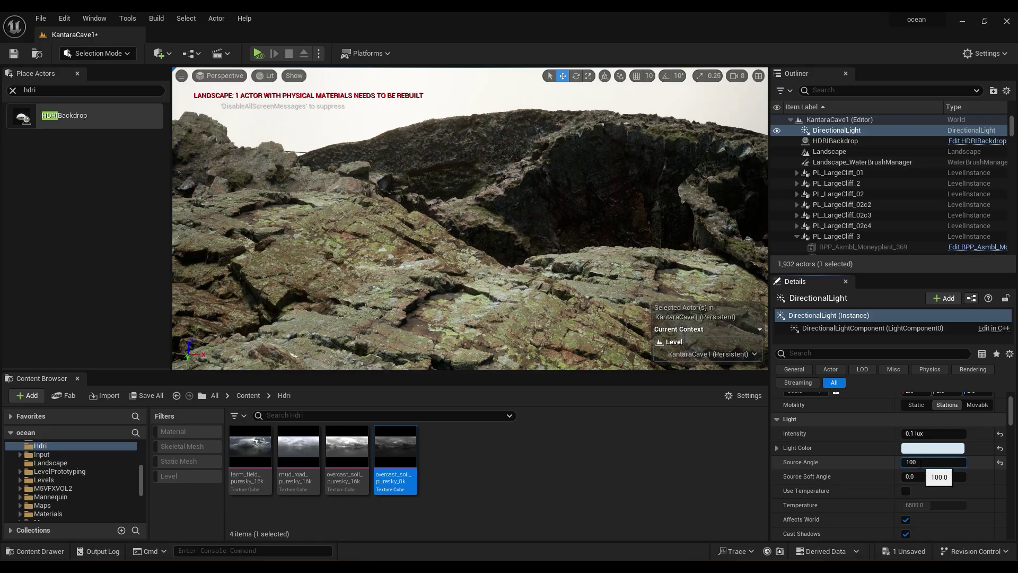
pyautogui.click(847, 476)
# Step: Find the Shivling statue in the outliner and focus on it to examine its lighting inside the cave
pyautogui.press('s')
pyautogui.moveTo(644, 297)
pyautogui.mouseDown(button='right')
pyautogui.moveTo(644, 339)
pyautogui.moveTo(644, 297)
pyautogui.mouseUp(button='right')
pyautogui.moveTo(583, 286); pyautogui.dragTo(580, 285, button='right')
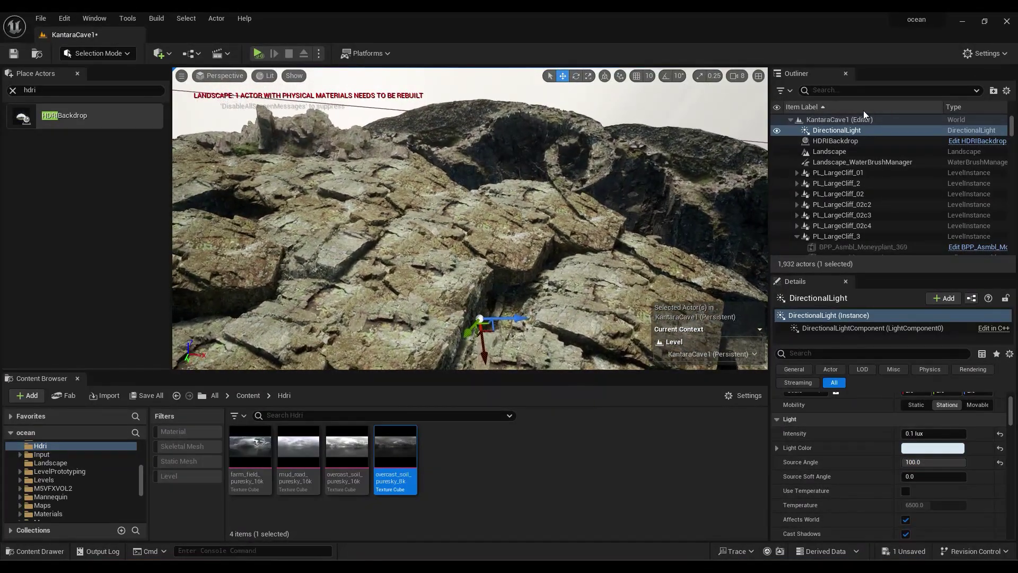
pyautogui.click(826, 90)
pyautogui.write('shiv')
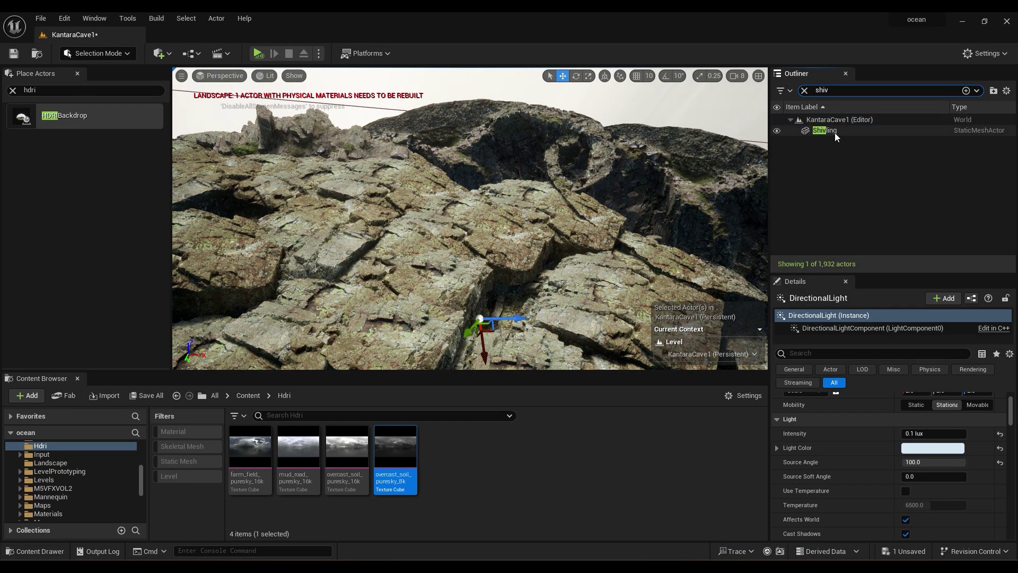
pyautogui.click(834, 132)
pyautogui.doubleClick(836, 132)
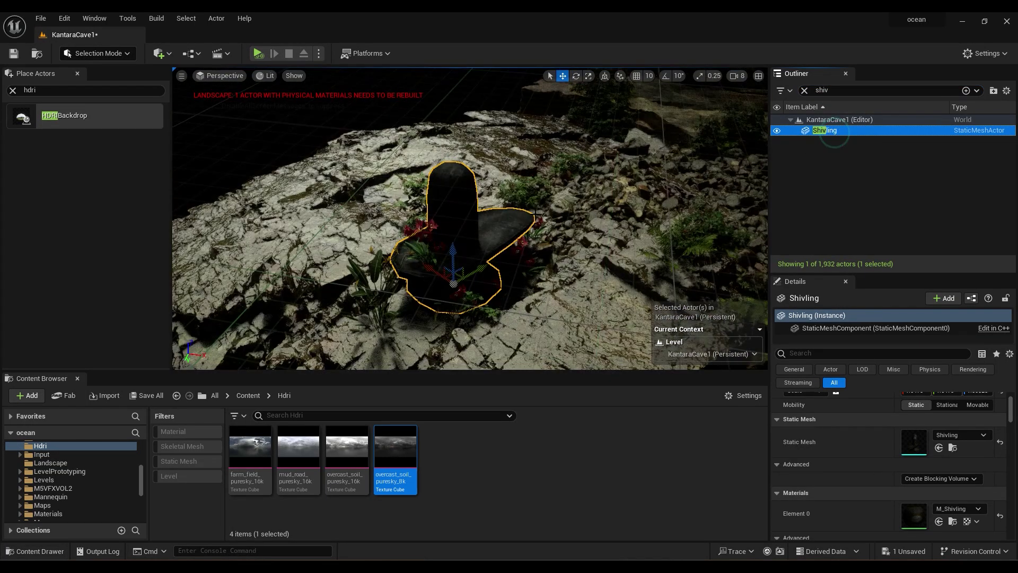
pyautogui.moveTo(572, 262)
pyautogui.mouseDown(button='right')
pyautogui.moveTo(570, 234)
pyautogui.moveTo(615, 238)
pyautogui.moveTo(561, 238)
pyautogui.moveTo(577, 242)
pyautogui.moveTo(570, 264)
pyautogui.mouseUp(button='right')
pyautogui.click(325, 245)
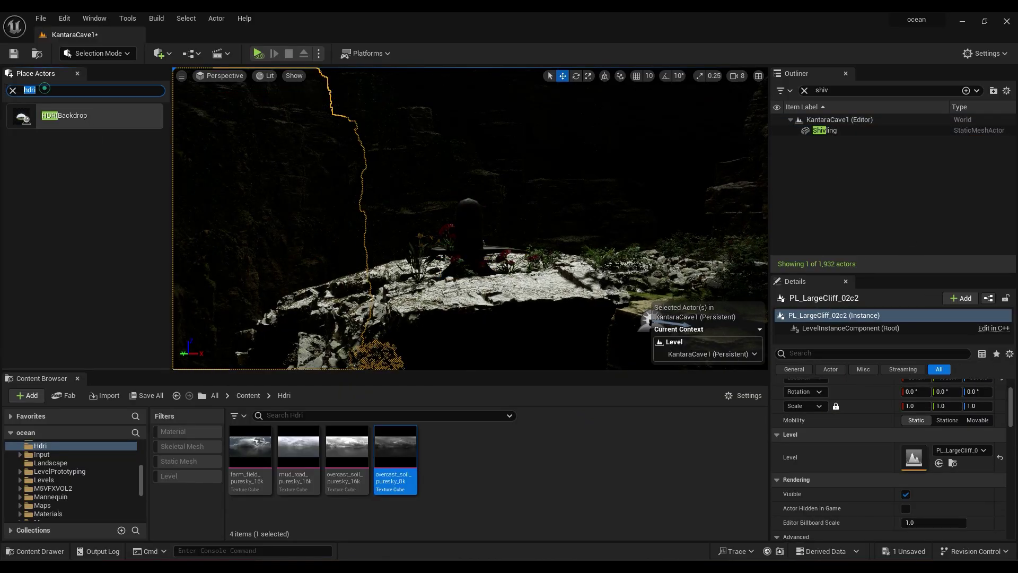
# Step: Place an Exponential Height Fog beside the statue with Fog Density 0.022 and Fog Height Falloff of about 0.177
pyautogui.write('expo')
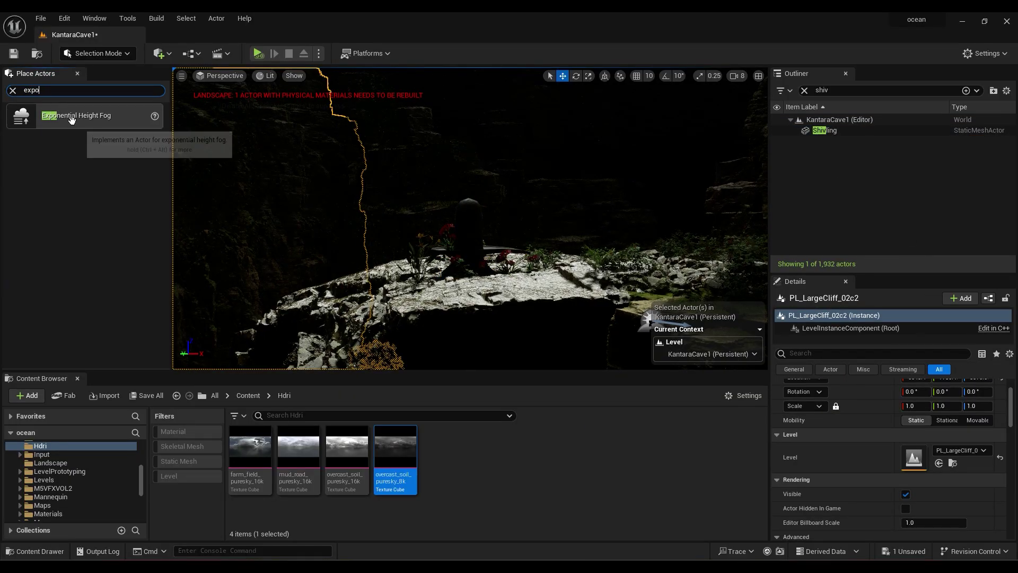
pyautogui.moveTo(72, 118); pyautogui.dragTo(573, 249)
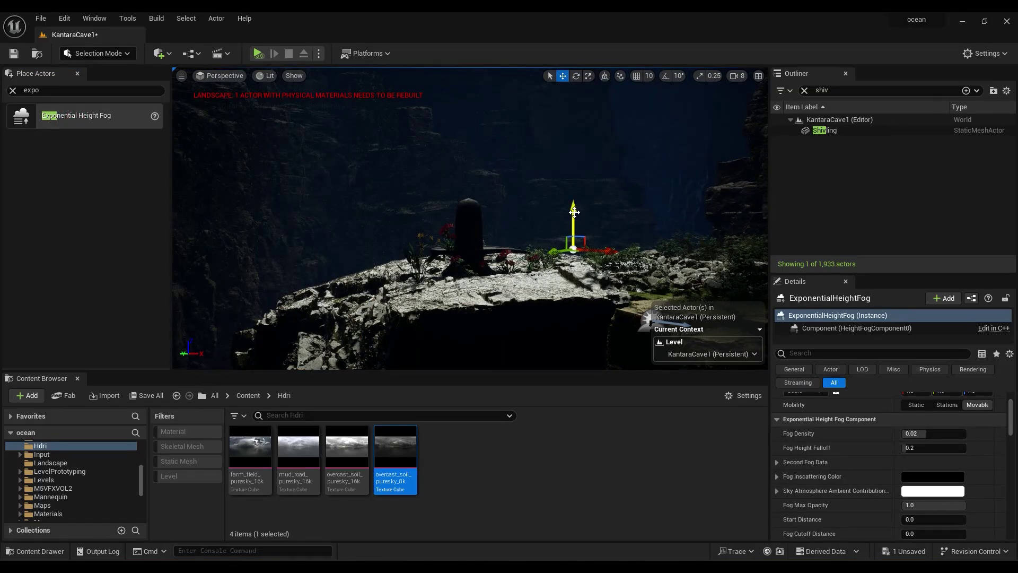
pyautogui.click(804, 90)
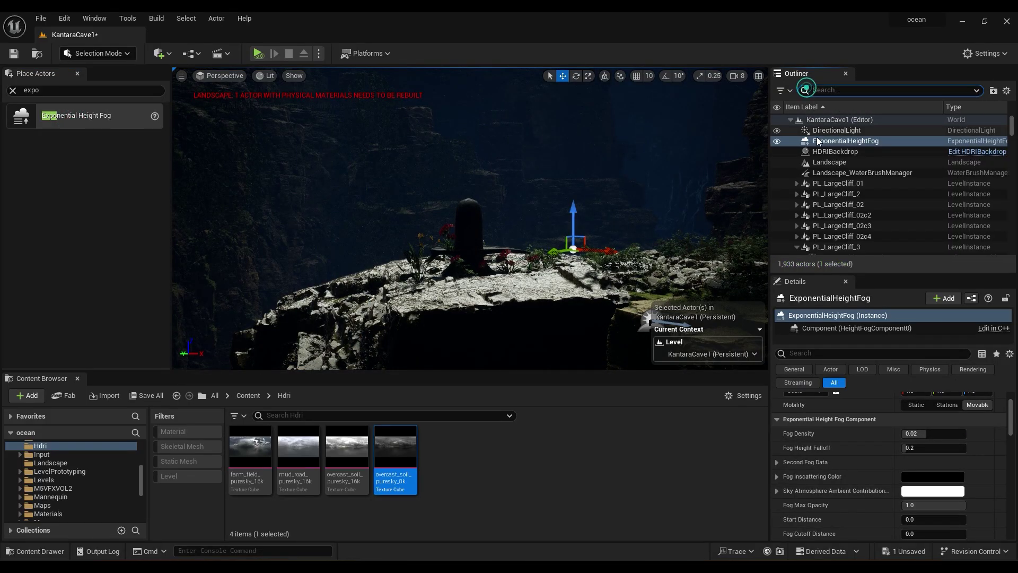
pyautogui.scroll(1, 866, 472)
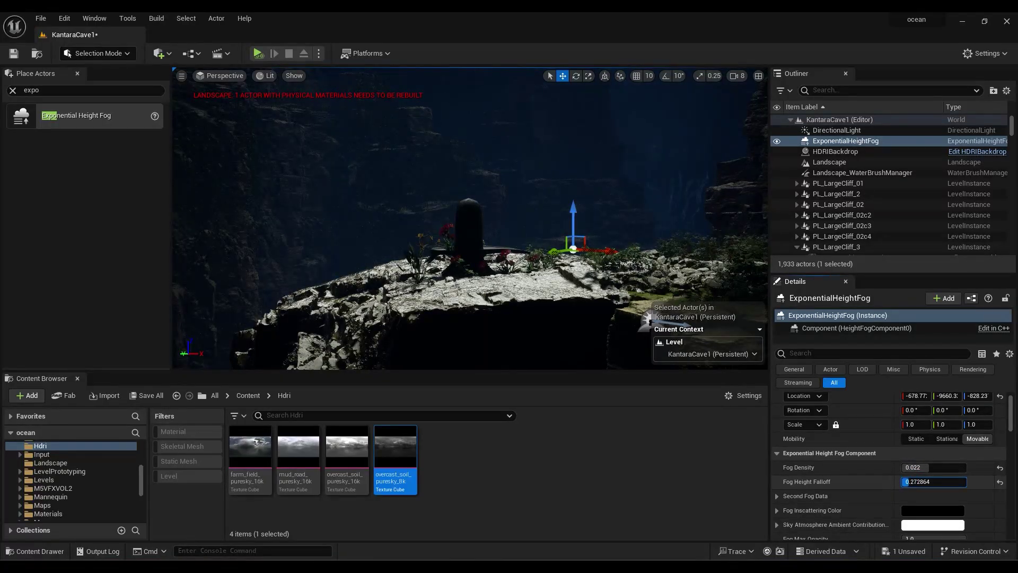
pyautogui.moveTo(917, 483); pyautogui.dragTo(917, 483)
# Step: Enable Volumetric Fog on the Exponential Height Fog actor
pyautogui.scroll(-3, 866, 482)
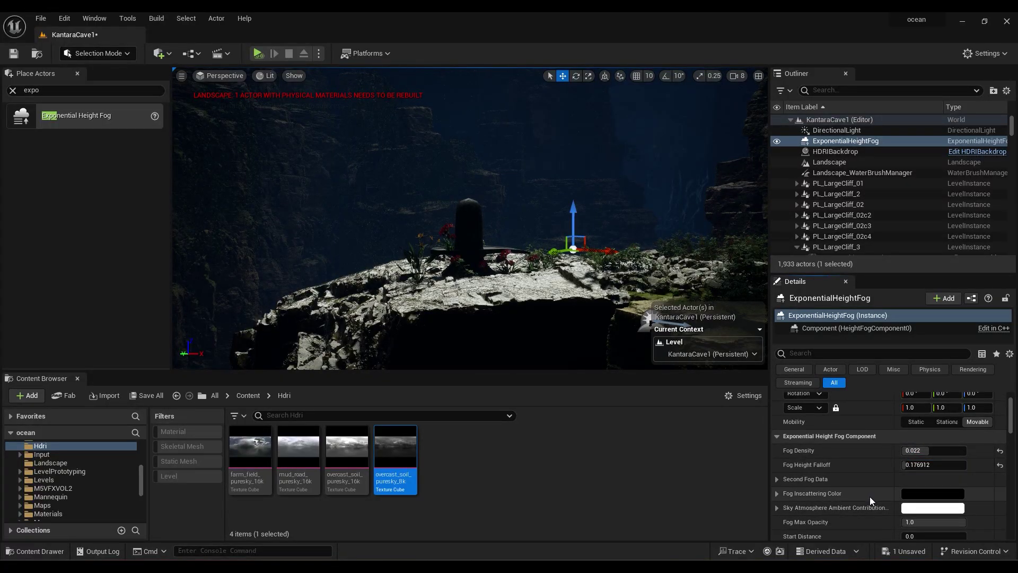
pyautogui.scroll(-1, 881, 485)
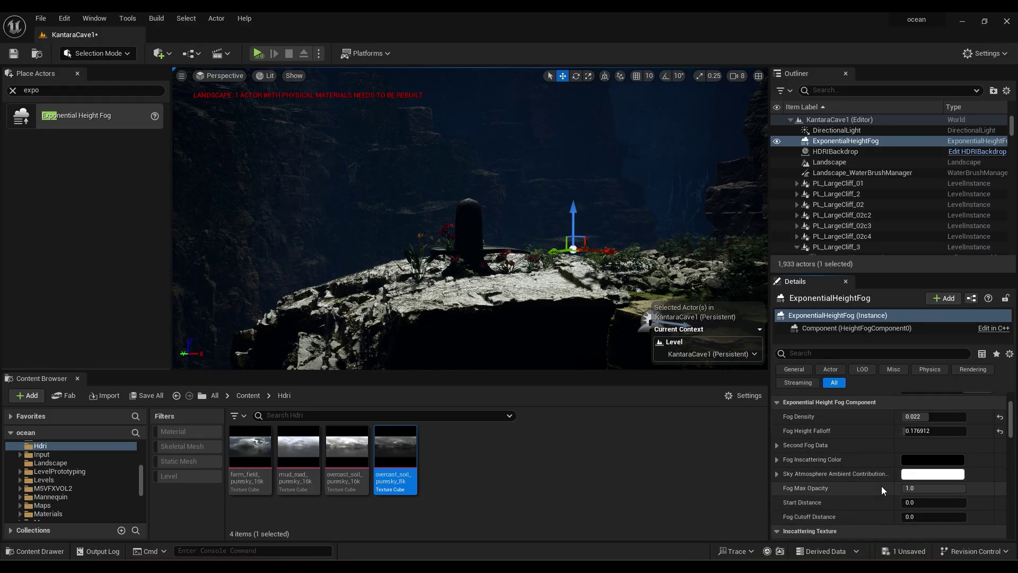
pyautogui.scroll(-12, 881, 485)
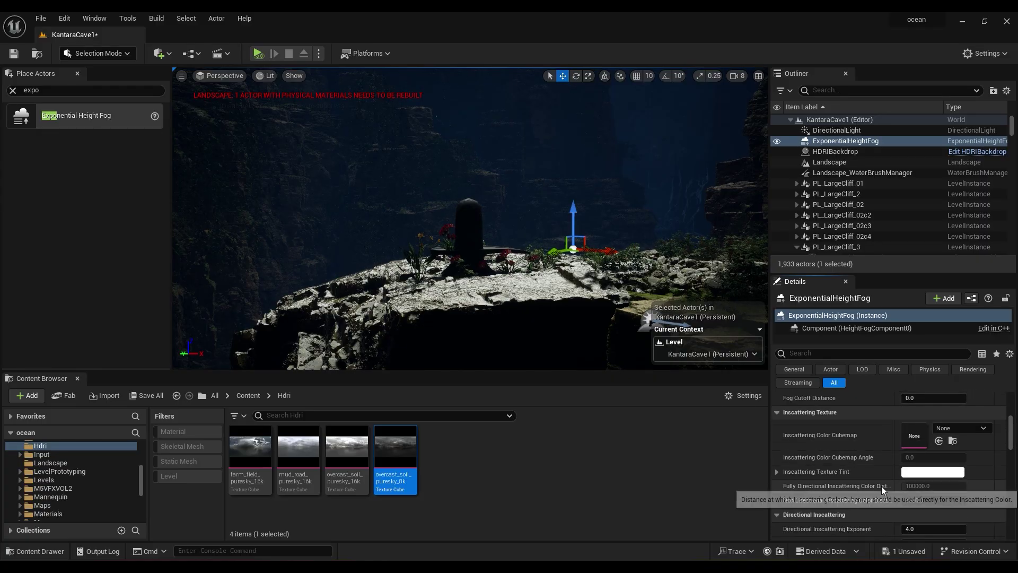
pyautogui.scroll(-3, 881, 486)
pyautogui.click(904, 468)
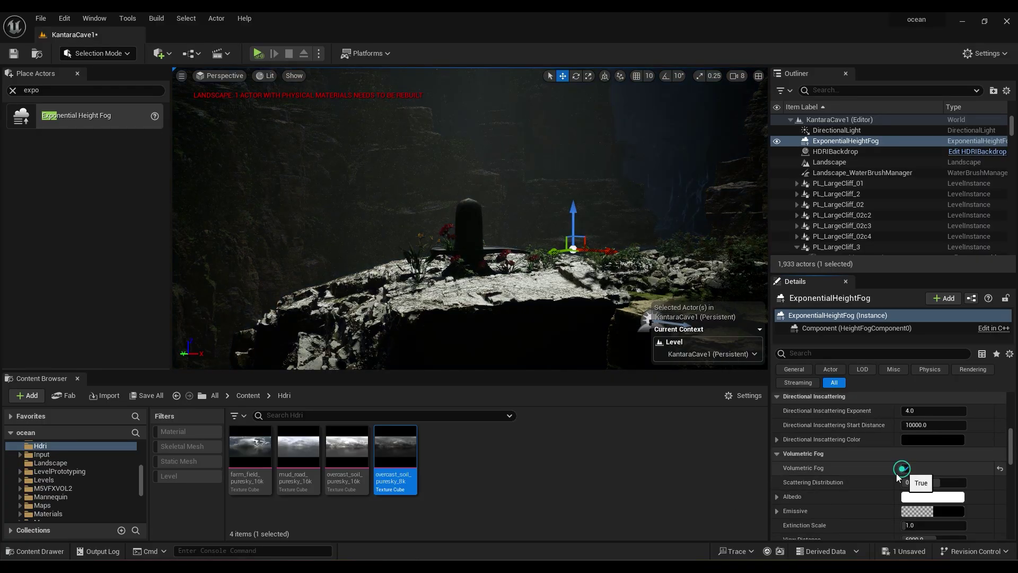
# Step: Set the Exponential Height Fog's volumetric Albedo to a pale blue, about hex sRGB B9CCD6
pyautogui.scroll(-1, 874, 487)
pyautogui.click(923, 480)
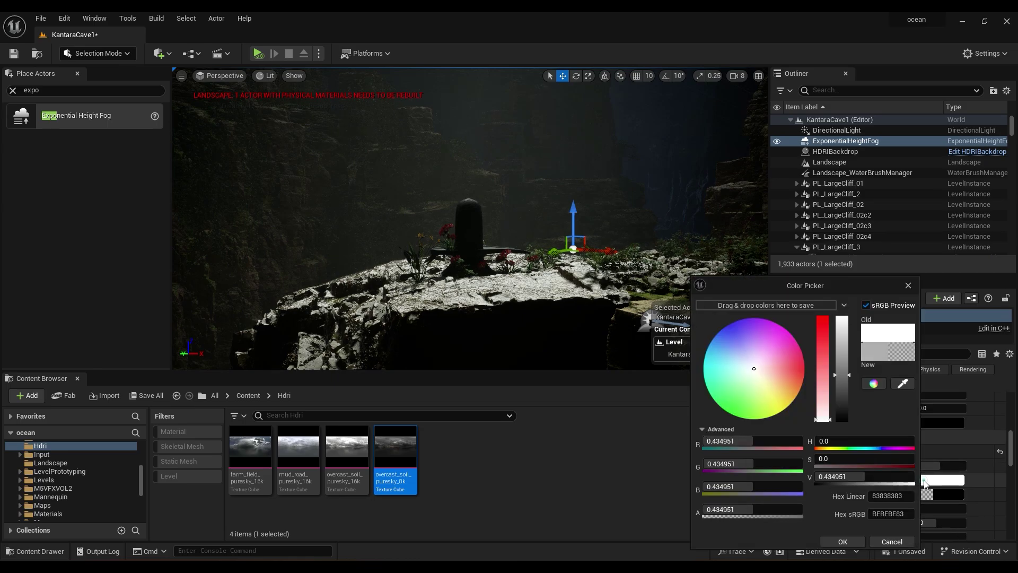
pyautogui.moveTo(749, 368); pyautogui.dragTo(742, 364)
pyautogui.moveTo(847, 356); pyautogui.dragTo(842, 351)
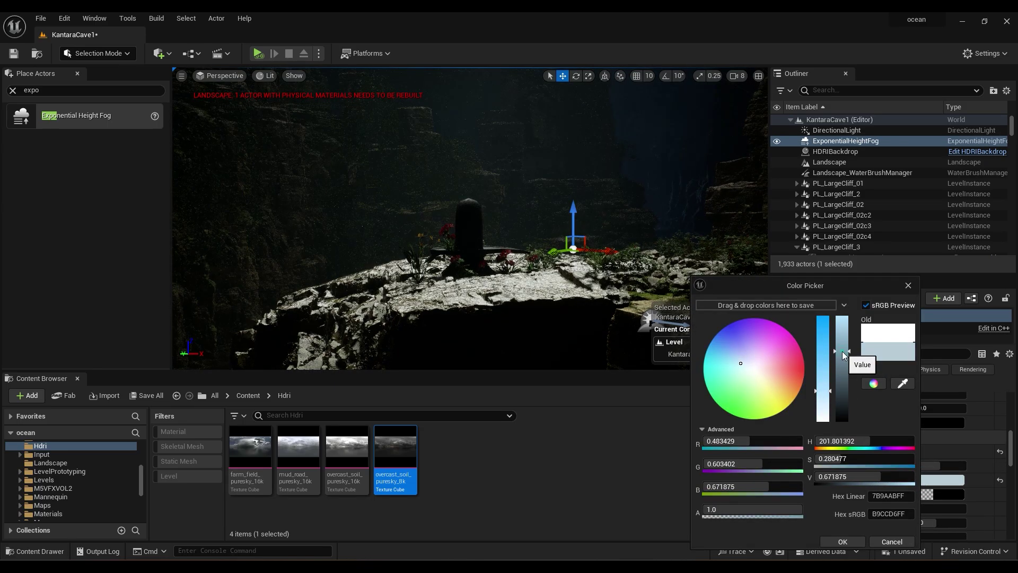
pyautogui.click(843, 542)
# Step: Set the volumetric fog's Static Lighting Scattering Intensity to 10
pyautogui.scroll(-2, 843, 502)
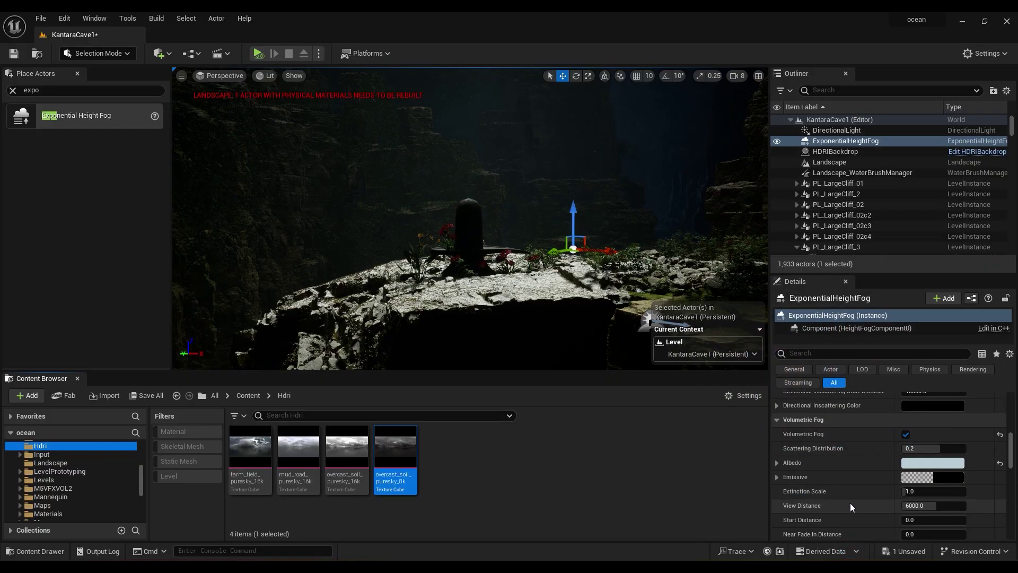
pyautogui.scroll(-1, 890, 477)
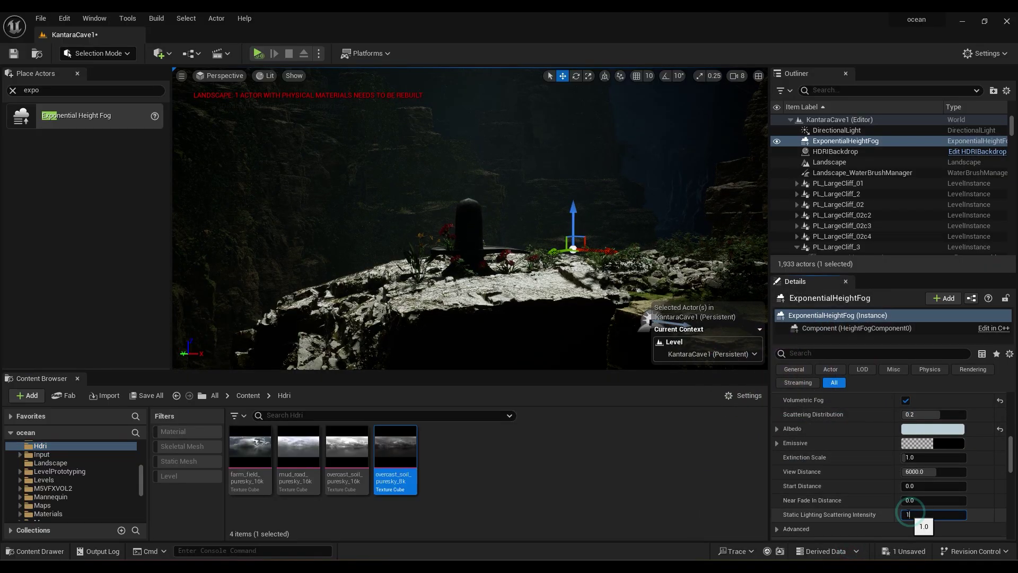
pyautogui.click(866, 482)
pyautogui.scroll(1, 850, 499)
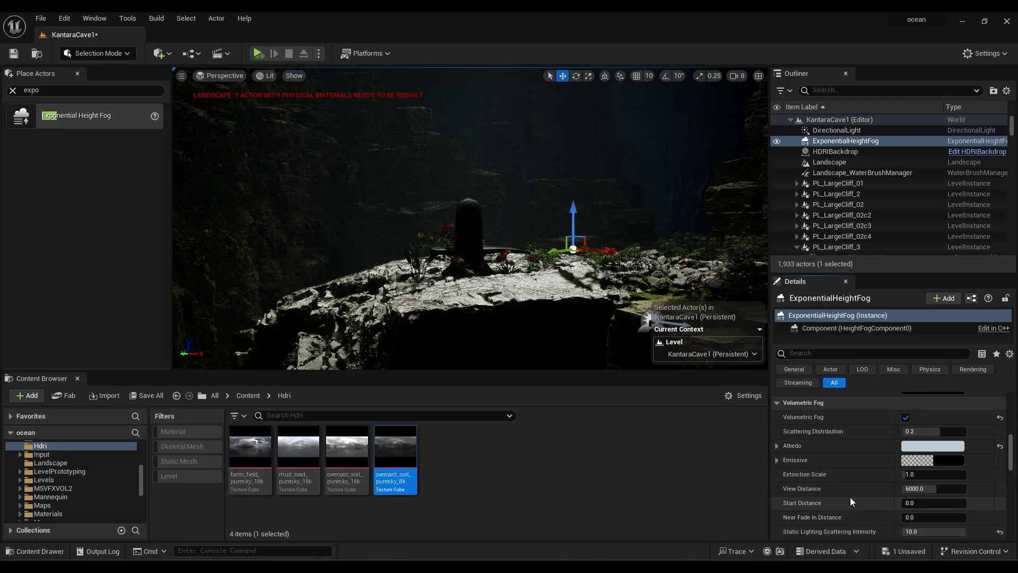
pyautogui.scroll(15, 850, 497)
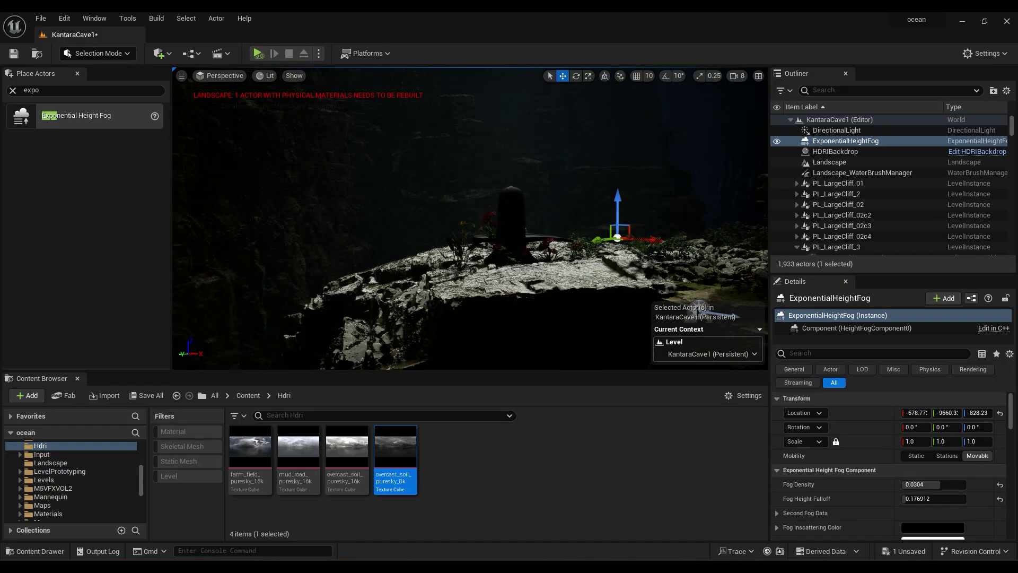
# Step: Add a Cine Camera Actor to the level
pyautogui.click(225, 58)
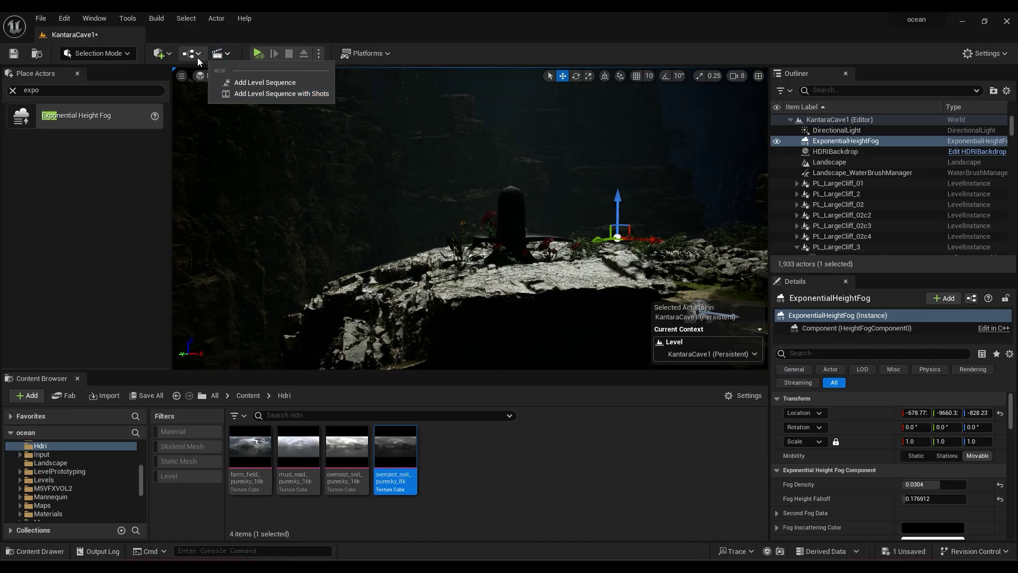
pyautogui.click(160, 54)
pyautogui.moveTo(212, 164)
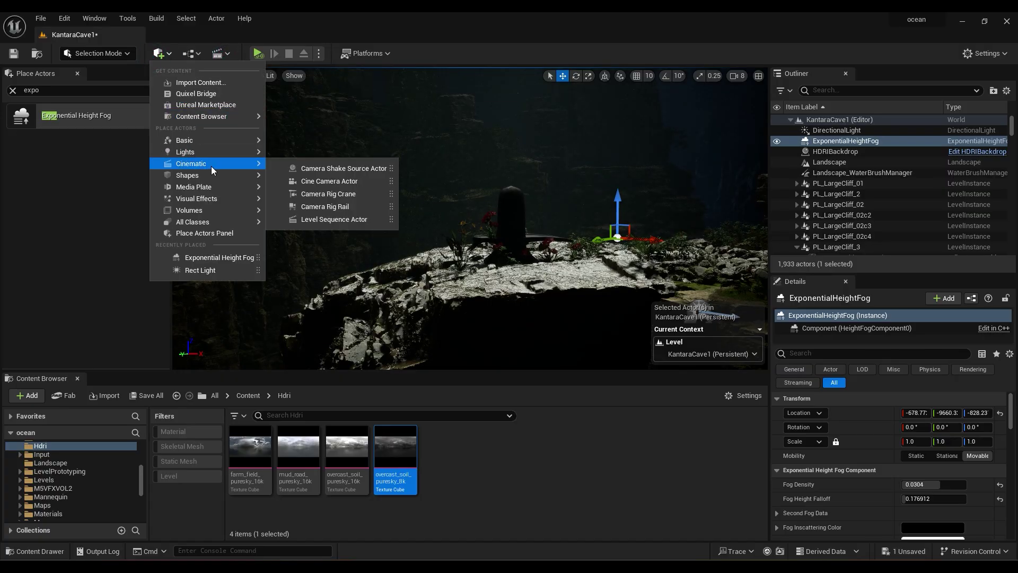
pyautogui.click(328, 181)
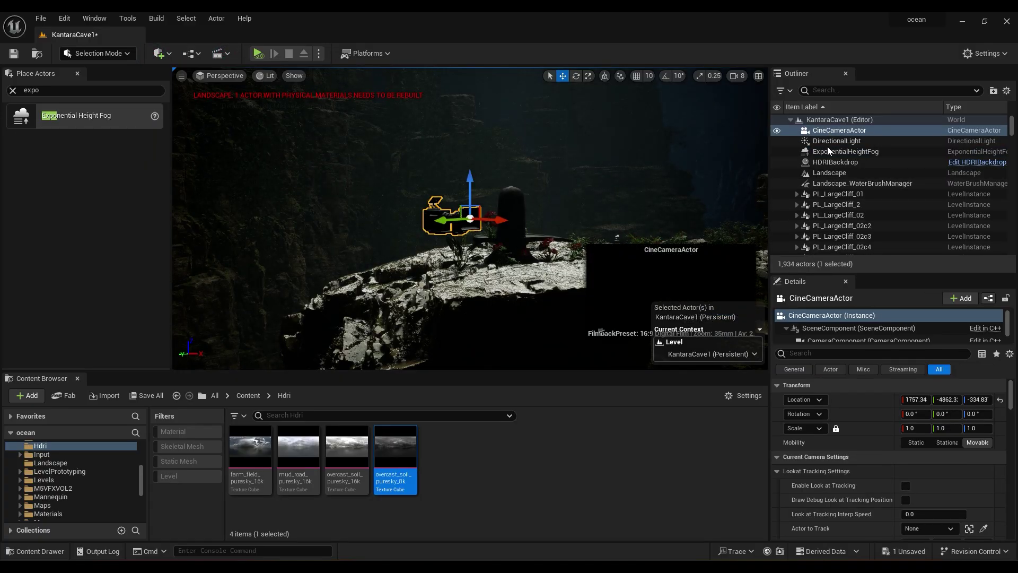
# Step: Snap the cine camera to the current view and look at the statue through it
pyautogui.rightClick(849, 132)
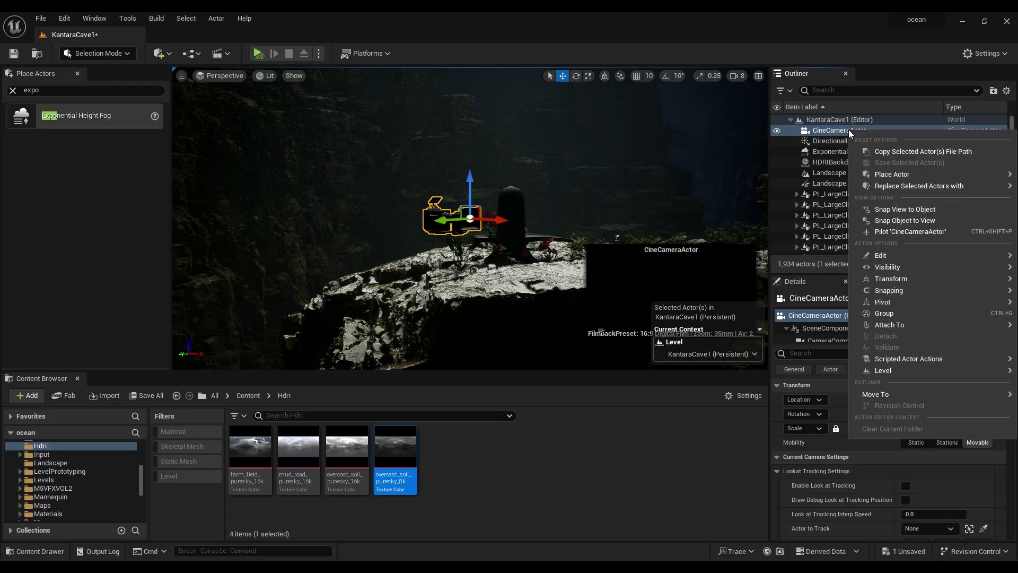
pyautogui.click(917, 221)
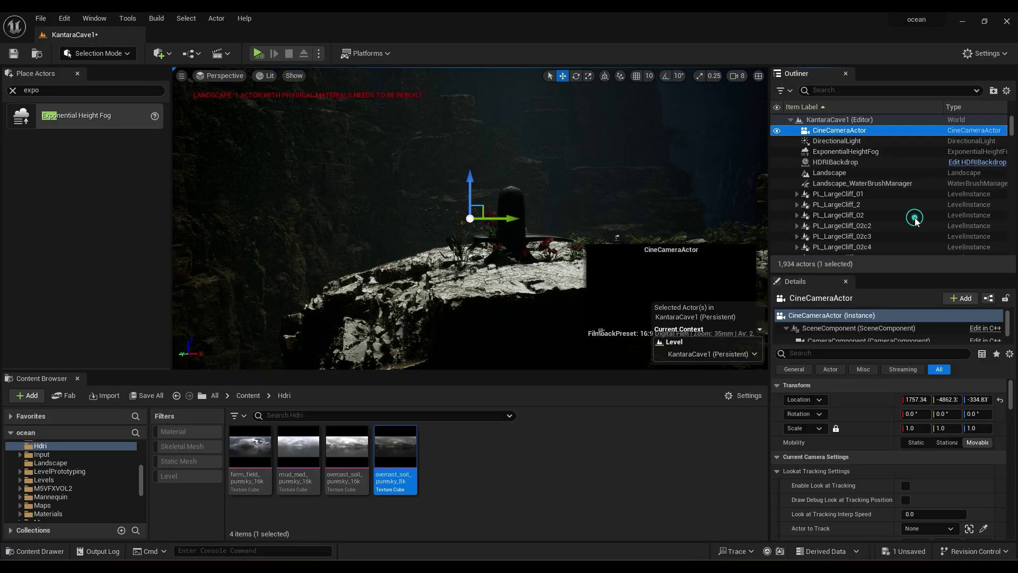
pyautogui.click(225, 75)
pyautogui.click(251, 189)
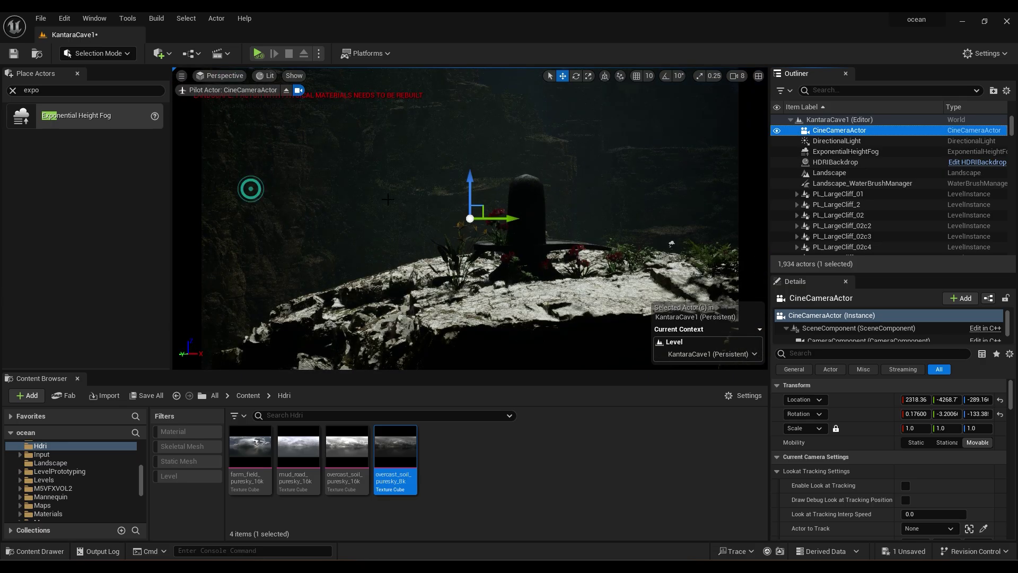
# Step: Set the cine camera's exposure Metering Mode to Manual and its Exposure Compensation to 12
pyautogui.click(830, 131)
pyautogui.click(808, 353)
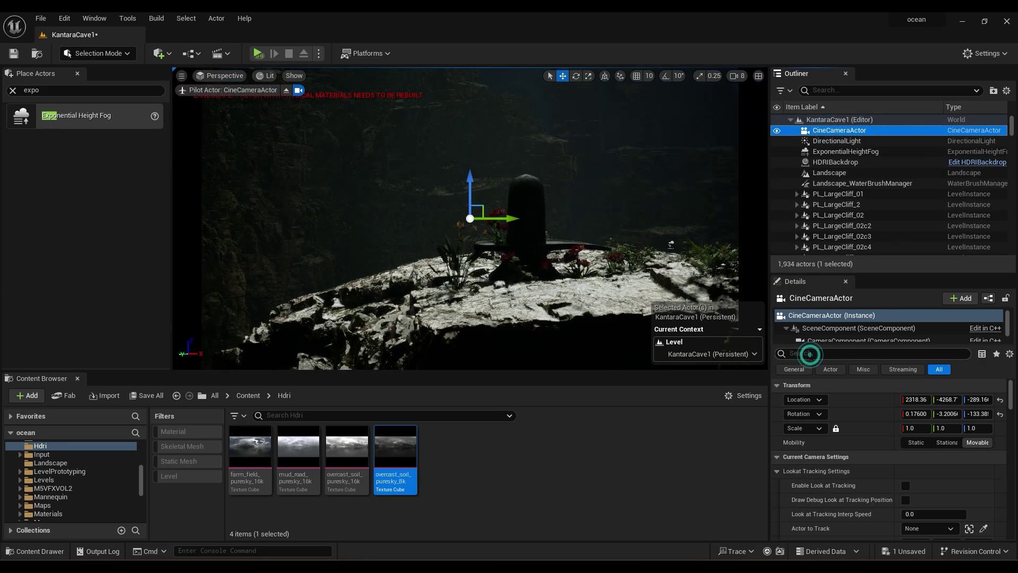
pyautogui.press('e')
pyautogui.click(809, 353)
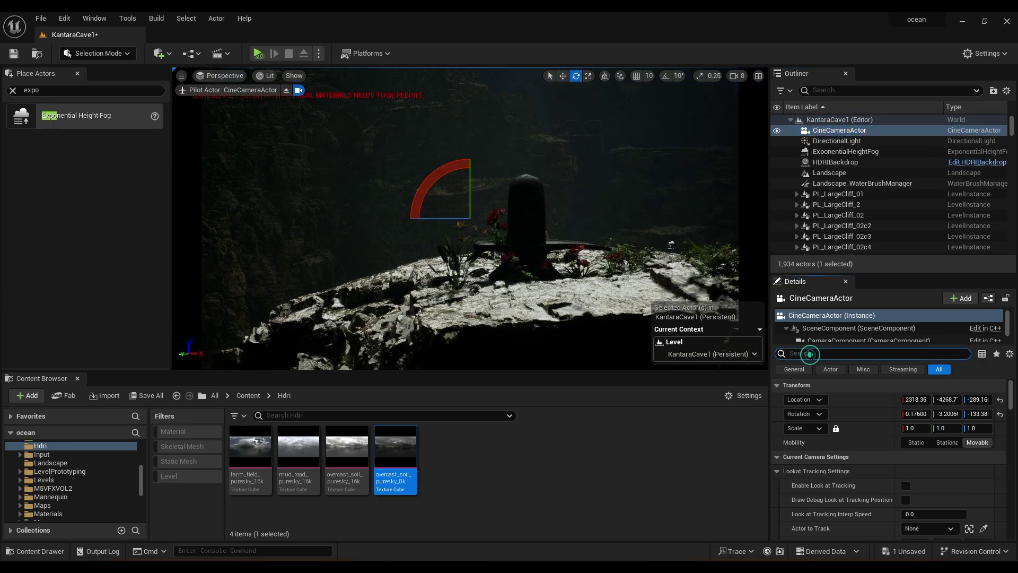
pyautogui.write('expo')
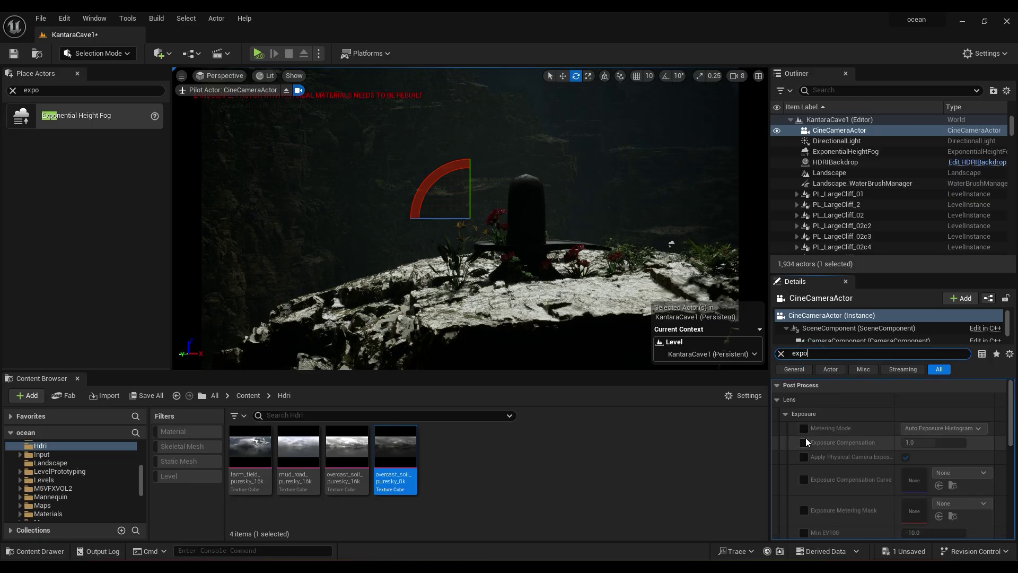
pyautogui.click(922, 428)
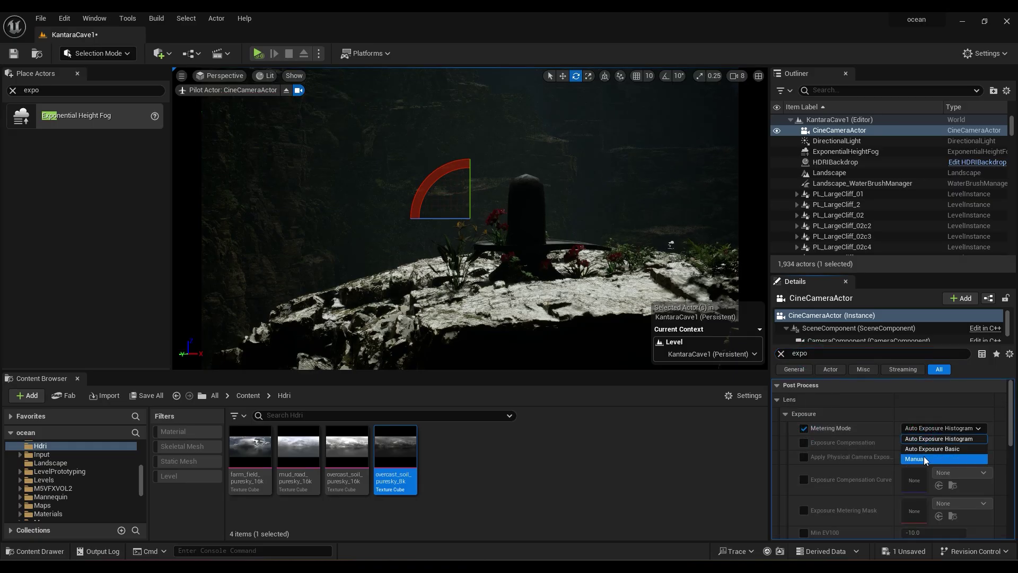
pyautogui.click(925, 459)
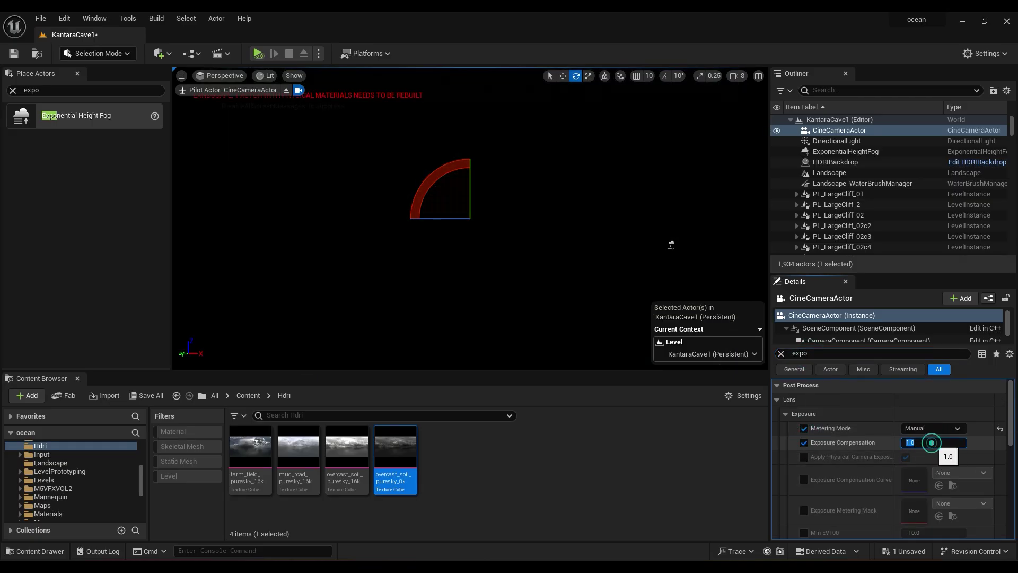
pyautogui.write('2')
pyautogui.press('Return')
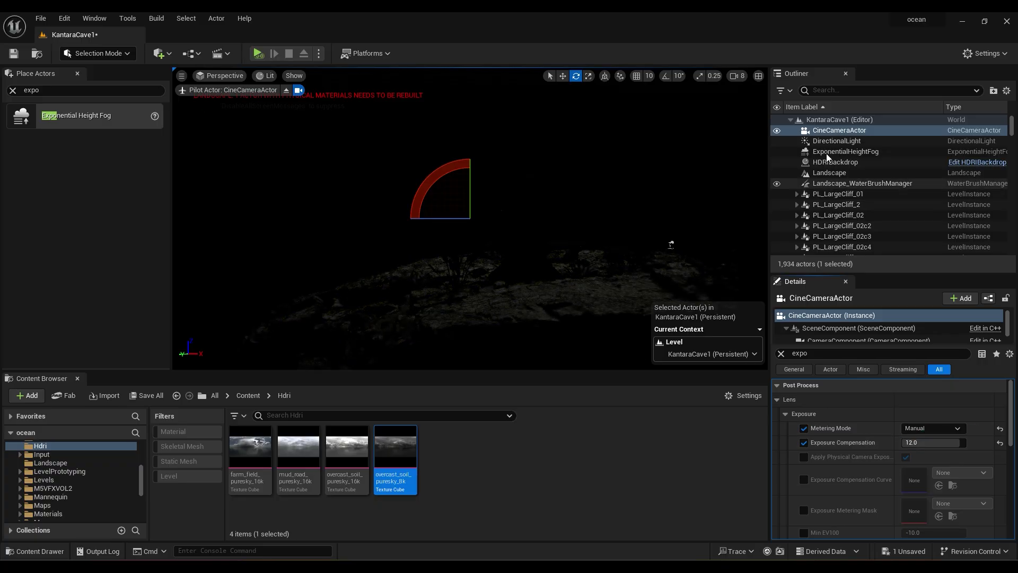
# Step: Set the Exponential Height Fog's Fog Density to 0.3 and its Extinction Scale to about 0.36
pyautogui.click(829, 90)
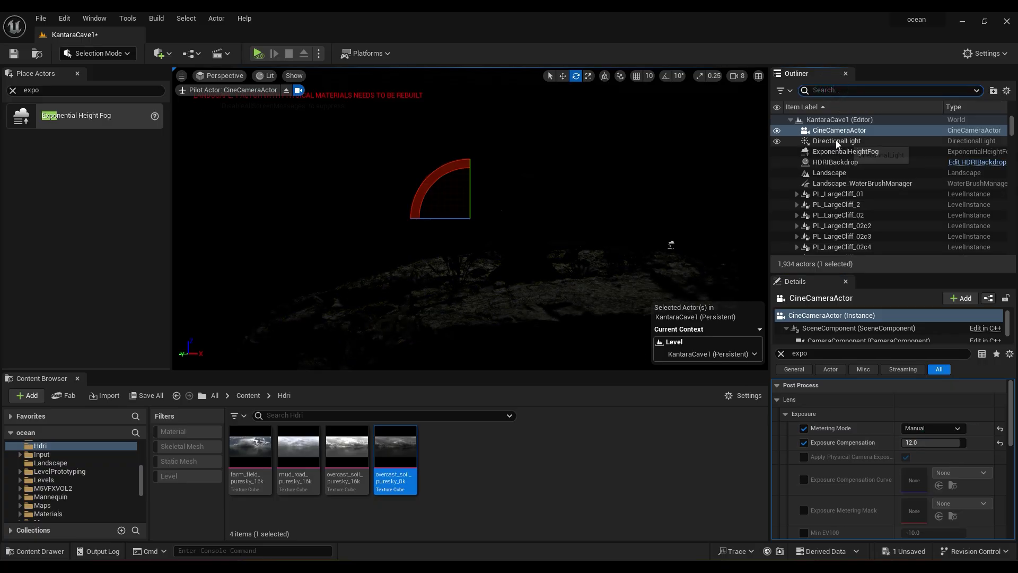
pyautogui.click(836, 142)
pyautogui.click(780, 355)
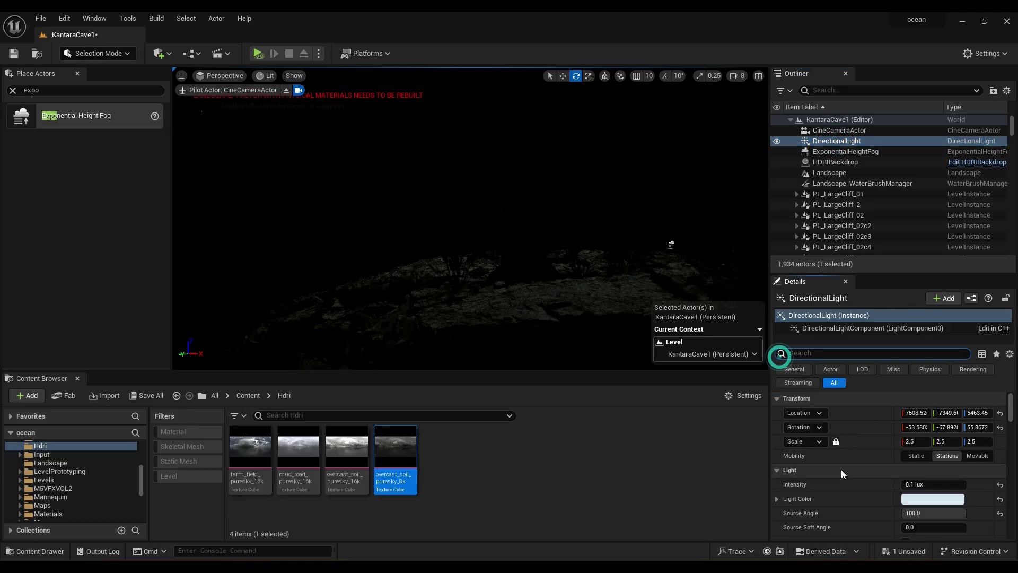
pyautogui.scroll(-2, 857, 488)
pyautogui.click(845, 152)
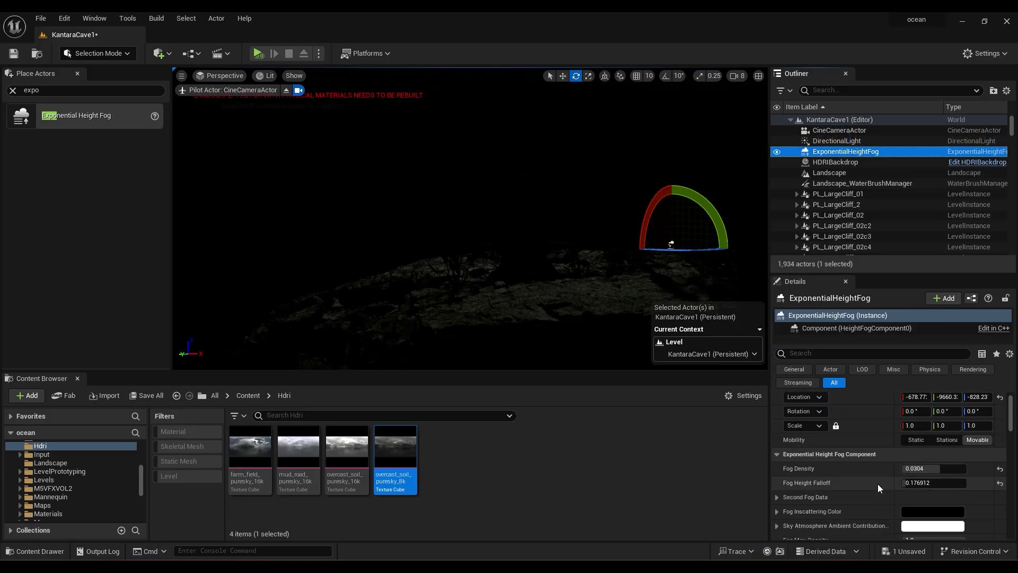
pyautogui.scroll(1, 878, 484)
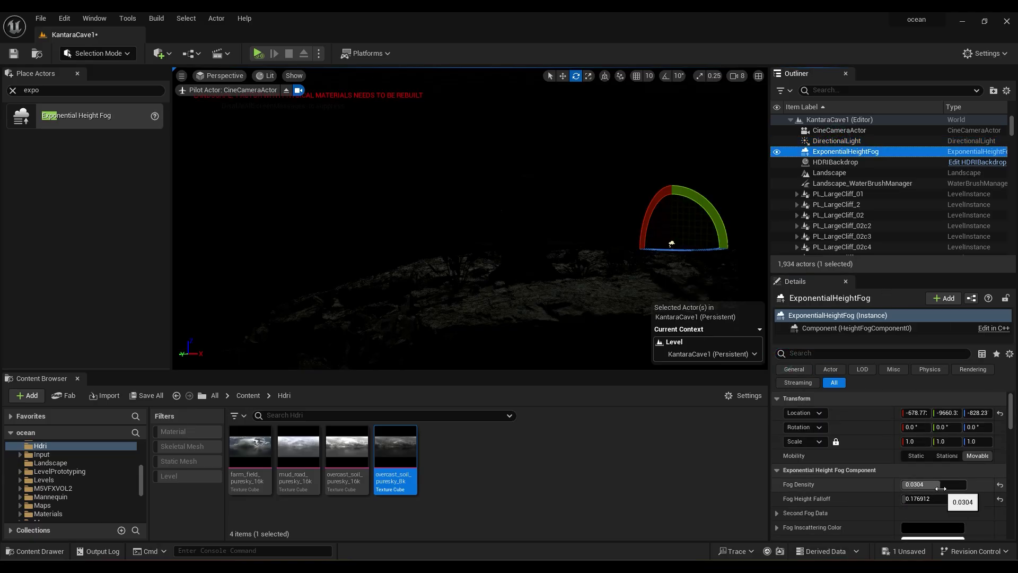
pyautogui.click(941, 488)
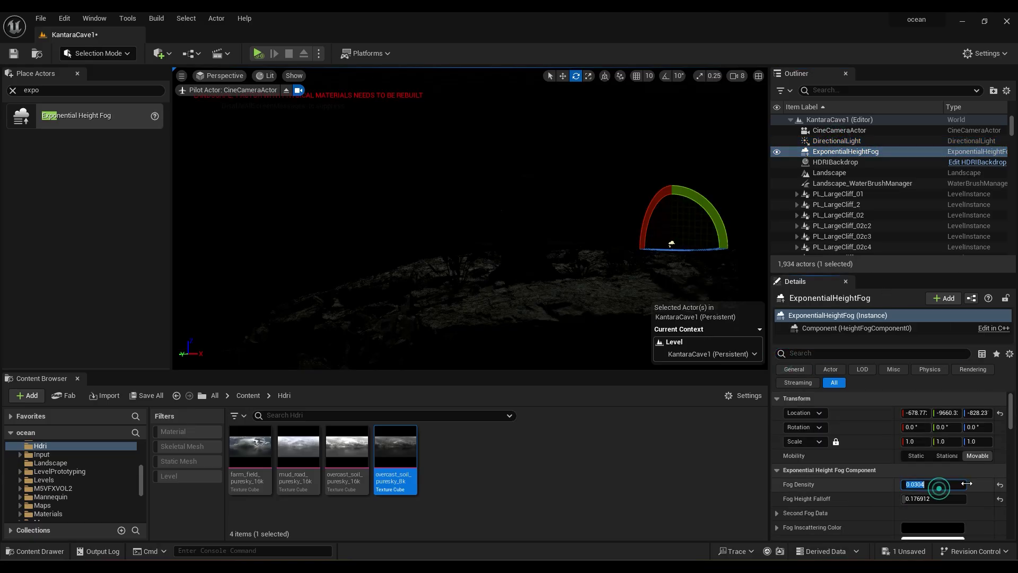
pyautogui.click(999, 485)
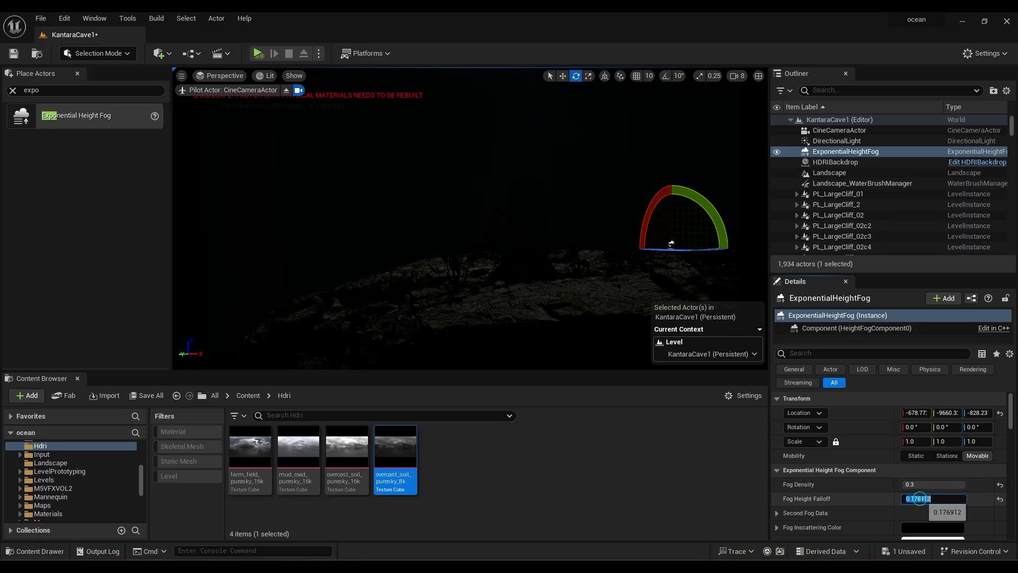
pyautogui.scroll(-5, 870, 467)
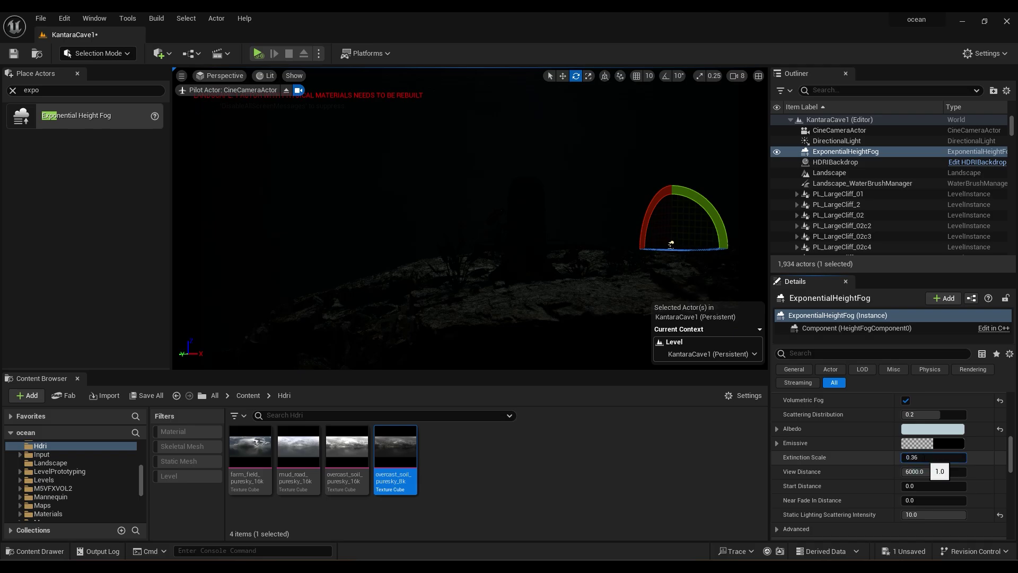
pyautogui.click(949, 470)
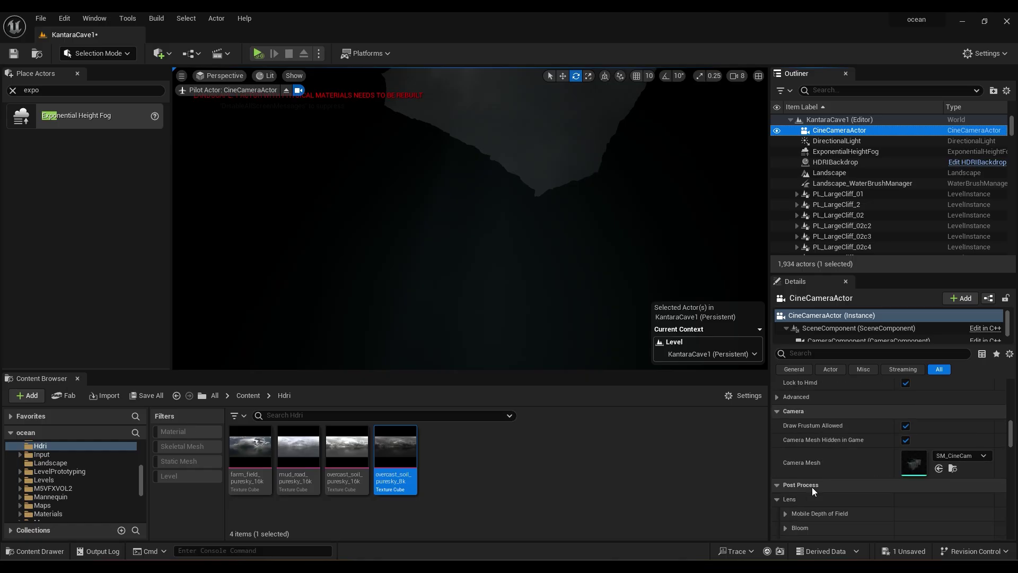
# Step: Enable the Bloom Method override in the cine camera's lens post-process settings and choose a bloom method
pyautogui.scroll(-3, 813, 486)
pyautogui.scroll(3, 803, 467)
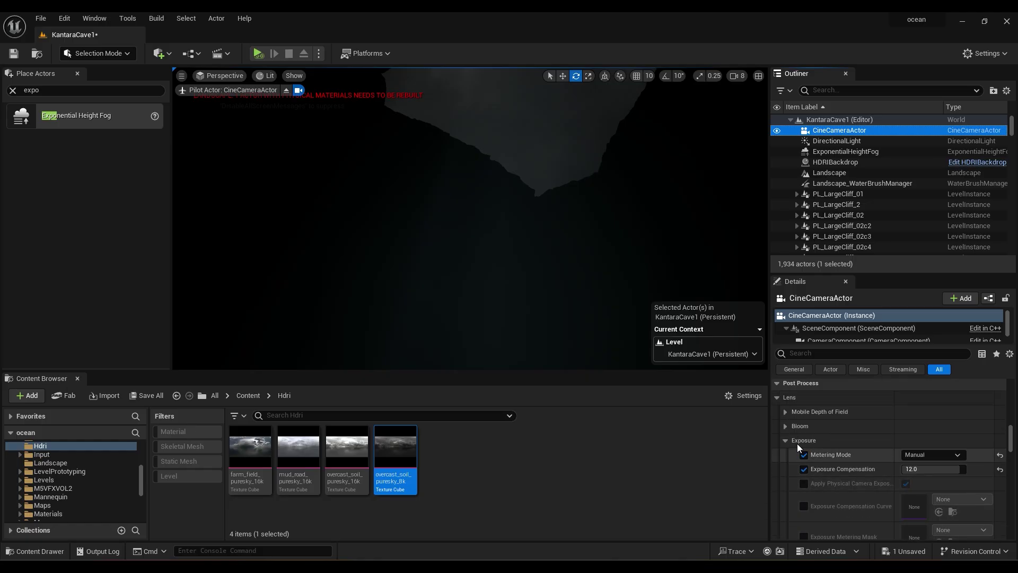
pyautogui.click(784, 426)
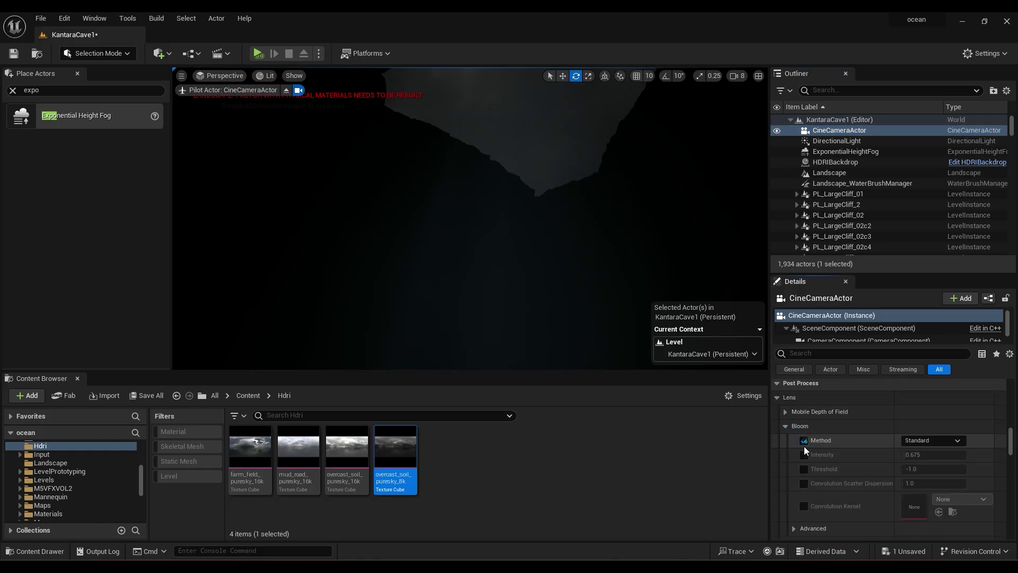
pyautogui.click(803, 441)
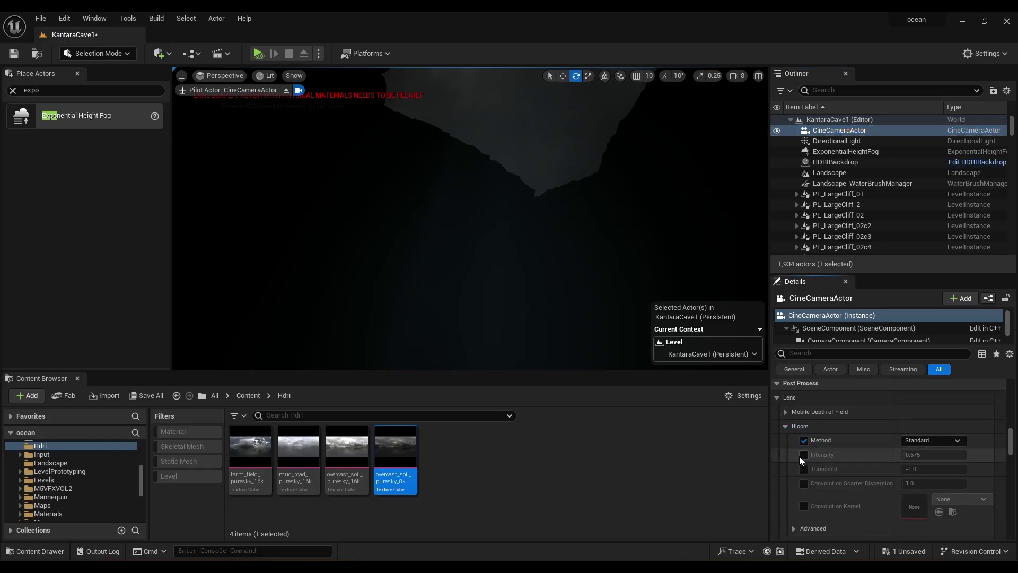
pyautogui.click(918, 440)
pyautogui.click(925, 459)
pyautogui.click(786, 427)
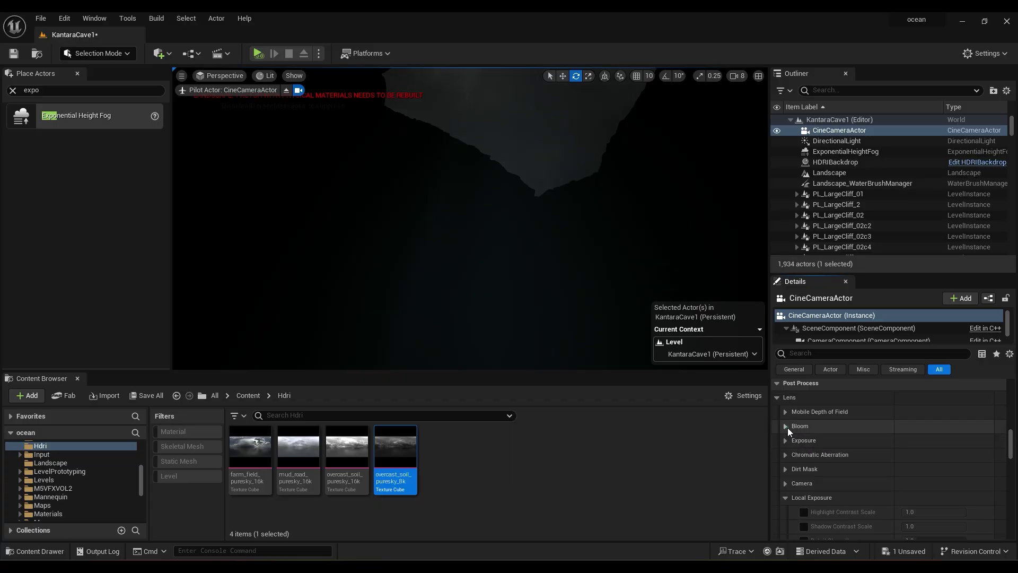
# Step: Enable the Intensity and Tint overrides for the cine camera's Lens Flares
pyautogui.scroll(-2, 786, 485)
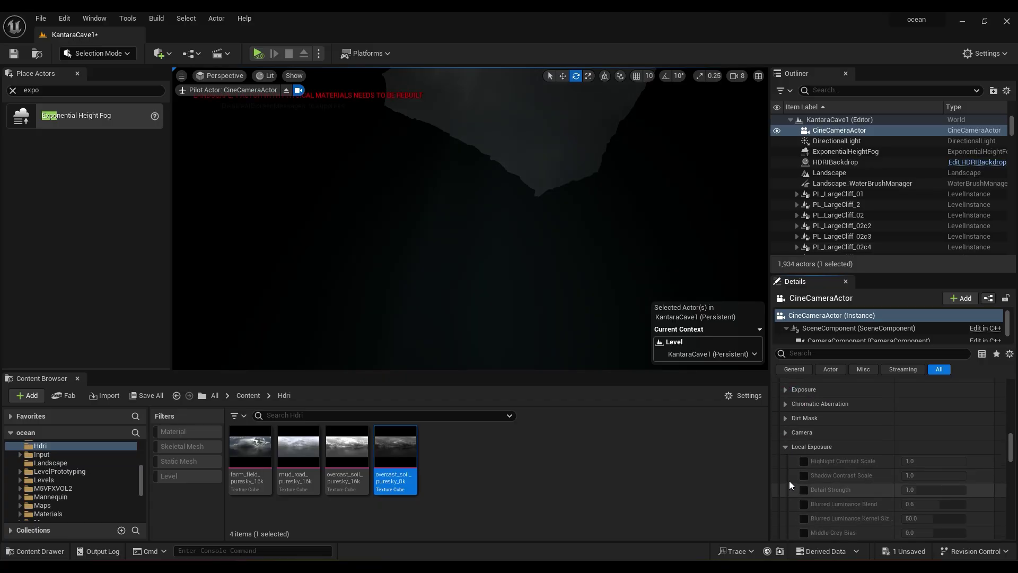
pyautogui.click(784, 447)
pyautogui.click(785, 461)
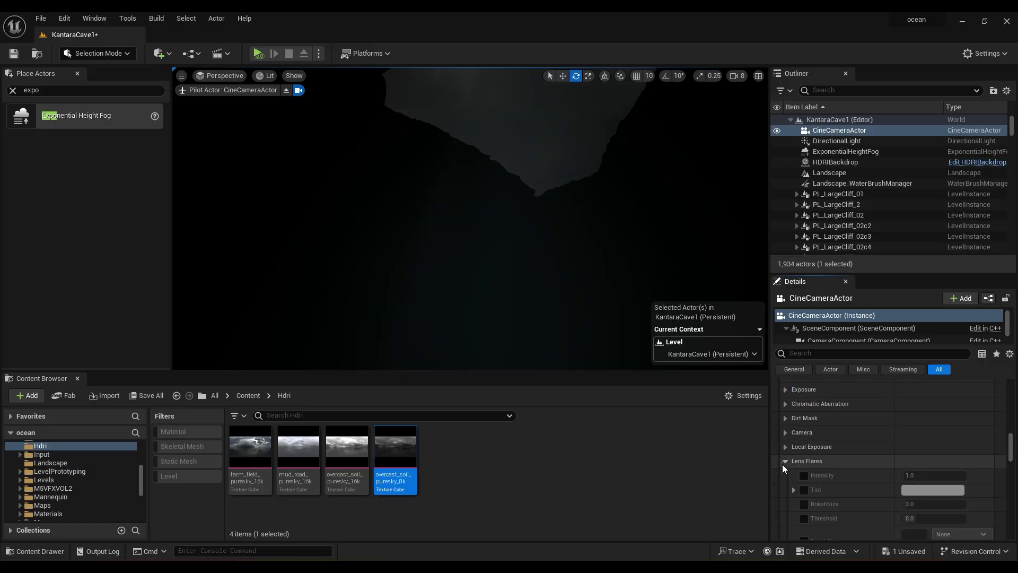
pyautogui.click(803, 475)
pyautogui.click(804, 489)
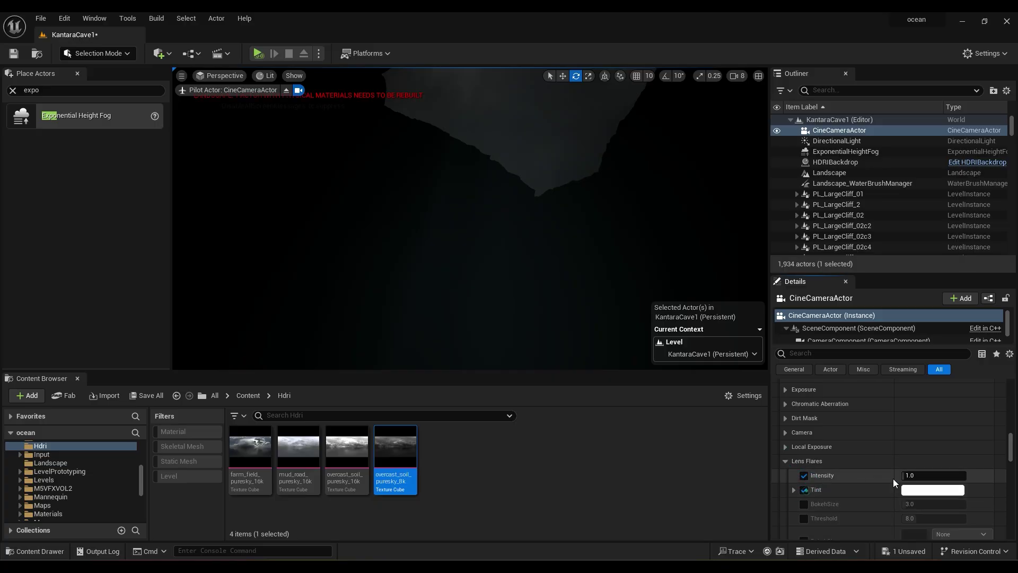
pyautogui.click(785, 461)
# Step: Enable the Vignette Intensity and Sharpen overrides in the cine camera's Image Effects
pyautogui.click(785, 476)
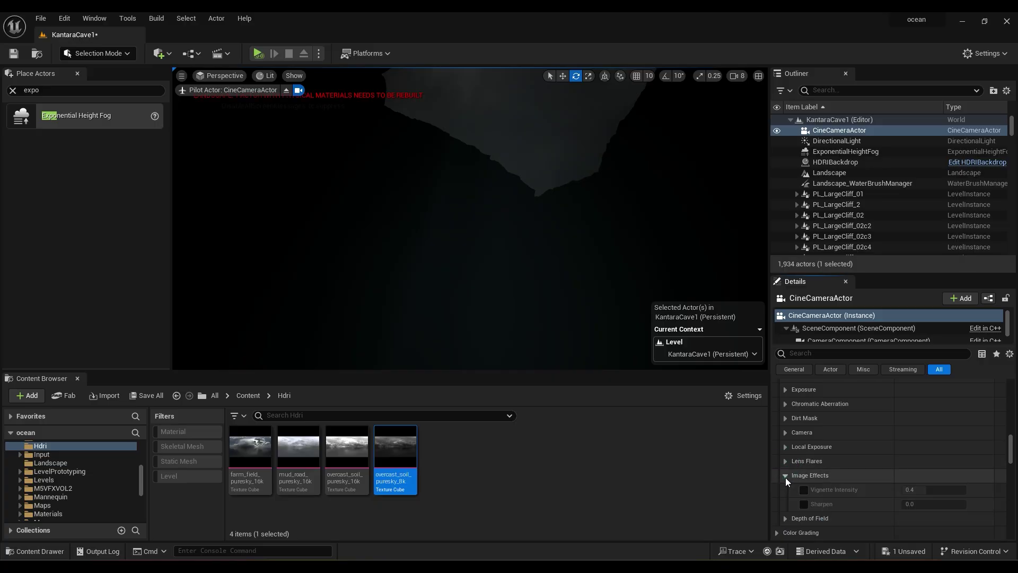
pyautogui.click(804, 489)
pyautogui.click(803, 503)
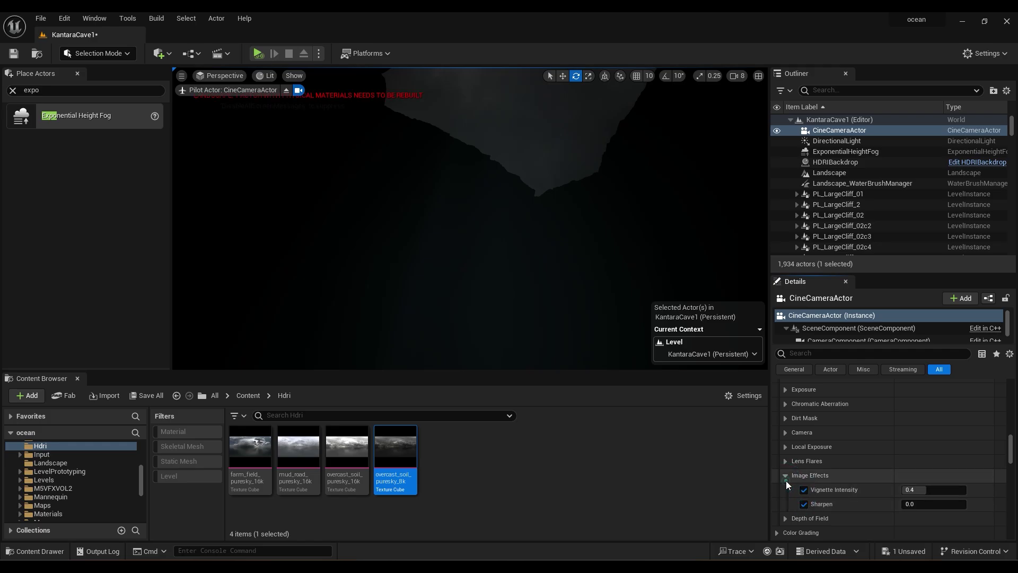
# Step: Set the Directional Light's intensity to 0.2 lux
pyautogui.click(785, 476)
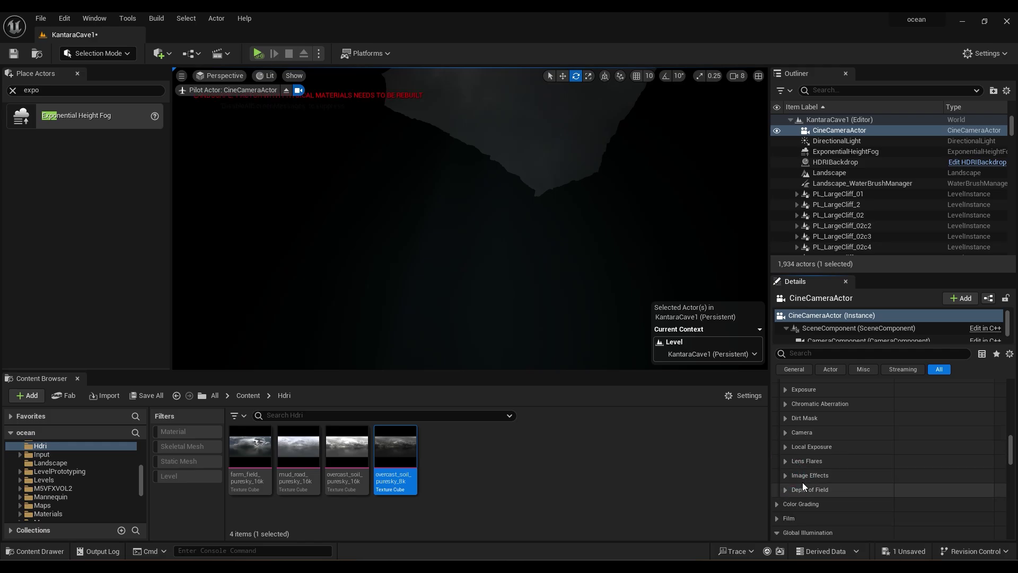
pyautogui.scroll(2, 830, 440)
pyautogui.scroll(2, 808, 423)
pyautogui.click(837, 141)
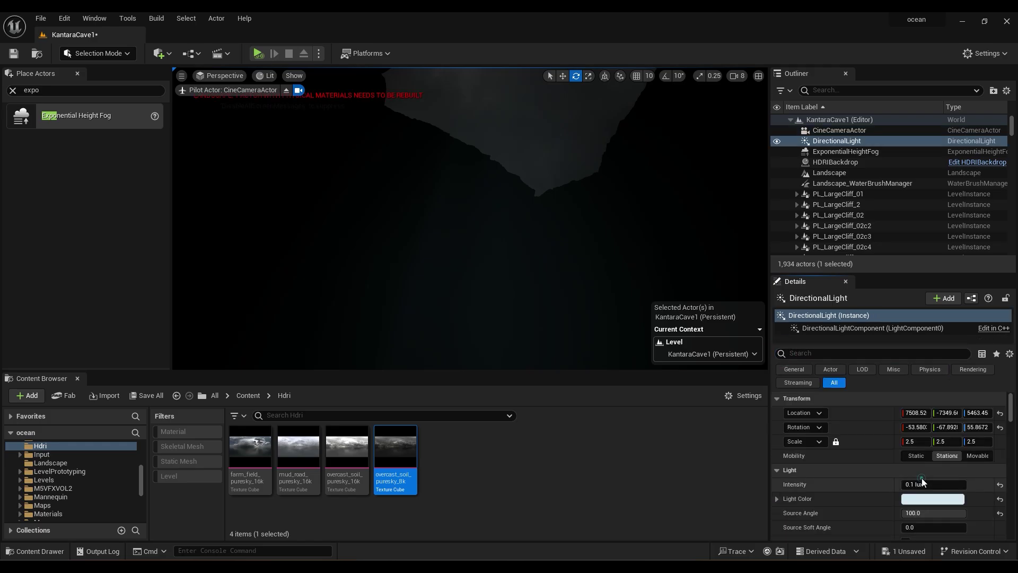
pyautogui.click(922, 483)
pyautogui.click(921, 482)
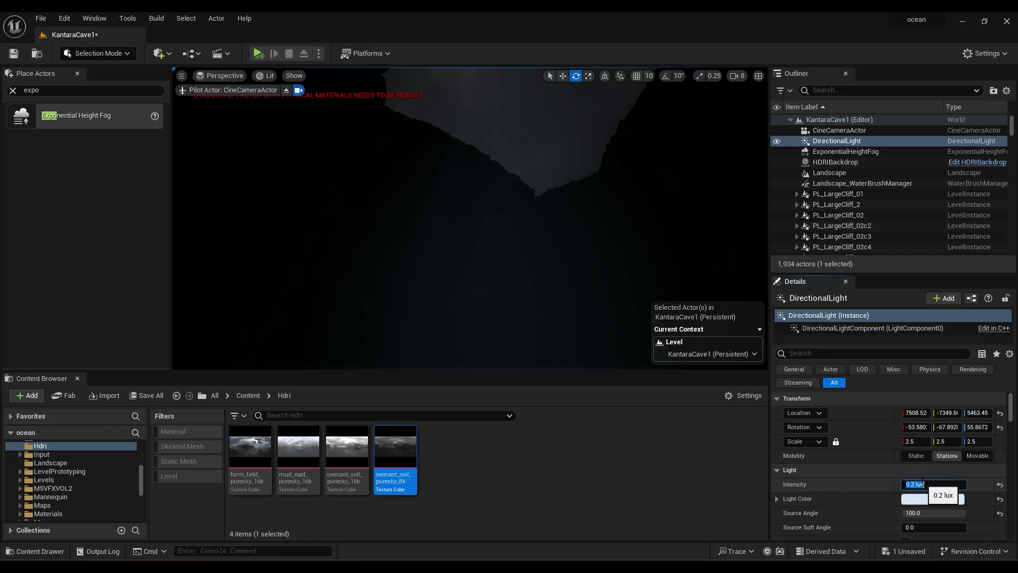
pyautogui.click(613, 510)
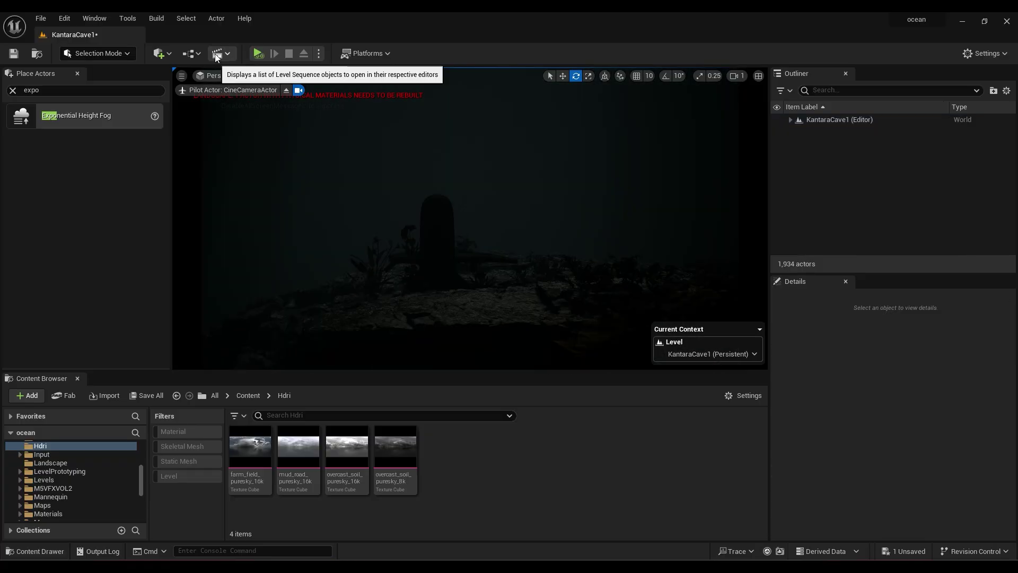
# Step: Place a Rect Light behind the Shivling statue with an intensity of about 52 cd and an attenuation radius of 16384
pyautogui.click(159, 53)
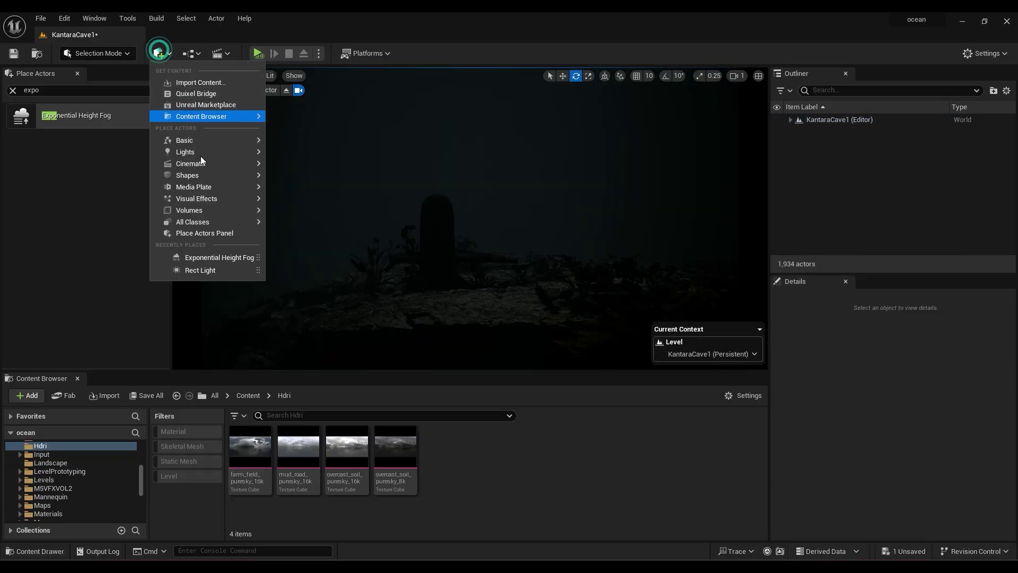
pyautogui.moveTo(204, 165)
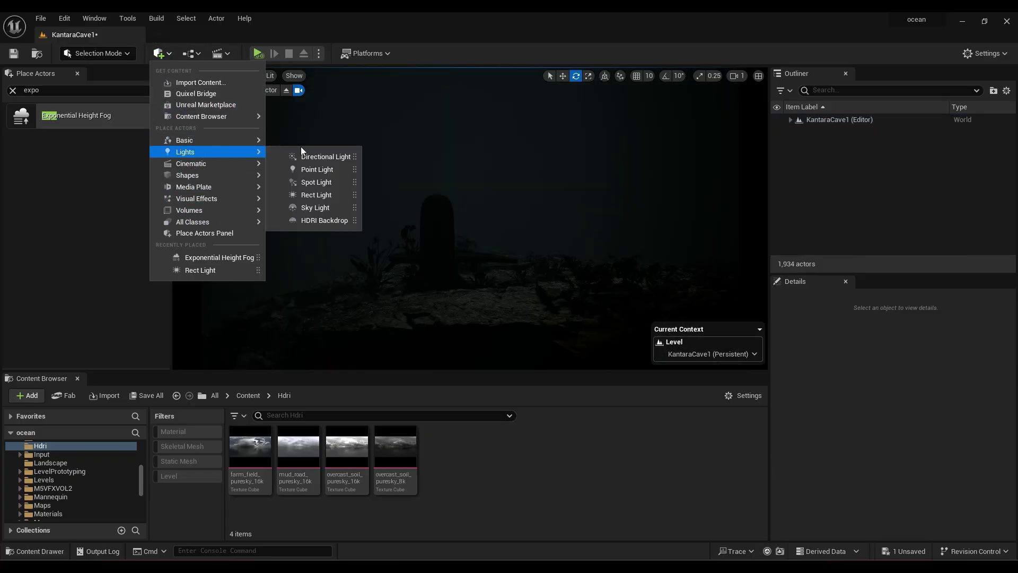
pyautogui.click(303, 194)
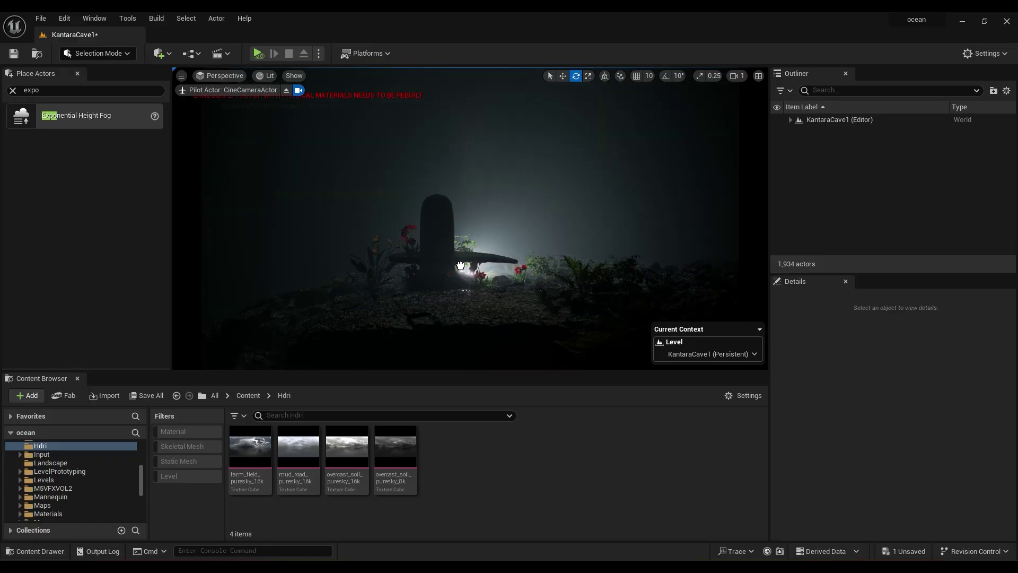
pyautogui.scroll(-3, 878, 515)
pyautogui.hotkey('ctrl', 'z')
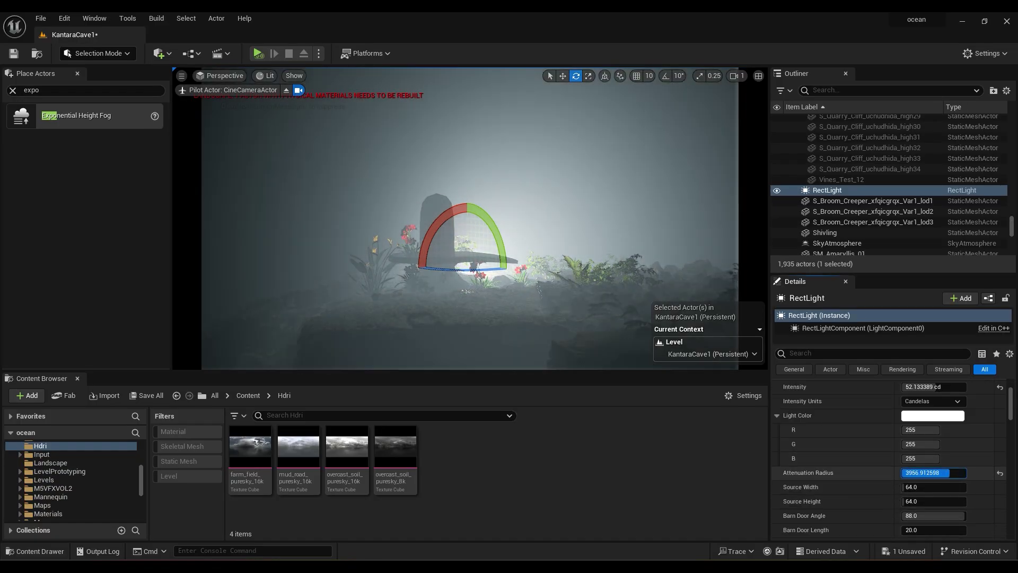
# Step: Raise the Rect Light above the statue, rotate it, and reposition it higher up in the cave
pyautogui.click(563, 76)
pyautogui.moveTo(467, 227); pyautogui.dragTo(472, 84)
pyautogui.click(576, 75)
pyautogui.moveTo(501, 125); pyautogui.dragTo(467, 162)
pyautogui.press('w')
pyautogui.moveTo(472, 164); pyautogui.dragTo(530, 238, button='right')
pyautogui.moveTo(465, 123); pyautogui.dragTo(467, 212)
pyautogui.moveTo(467, 212); pyautogui.dragTo(459, 346, button='right')
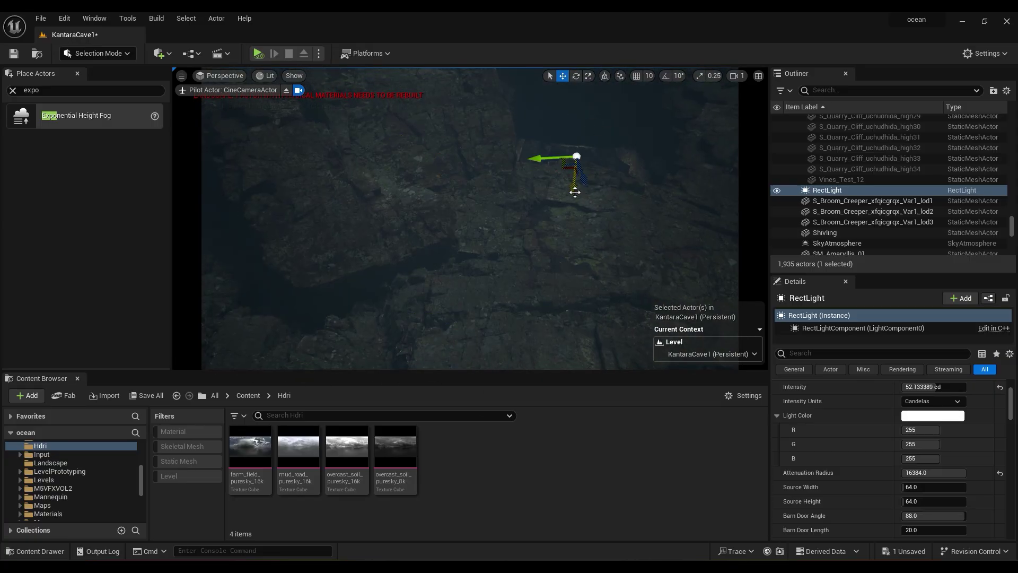
# Step: Set the cine camera's crop to a 2.39 aspect ratio and its current focal length to about 25
pyautogui.click(848, 91)
pyautogui.write('cine')
pyautogui.click(839, 130)
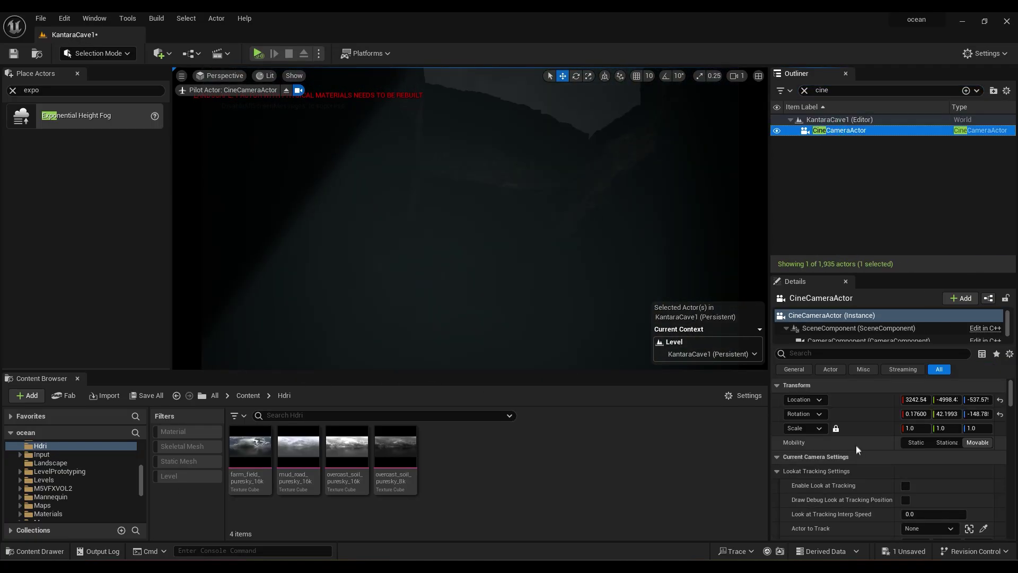
pyautogui.scroll(-5, 855, 444)
pyautogui.scroll(3, 838, 485)
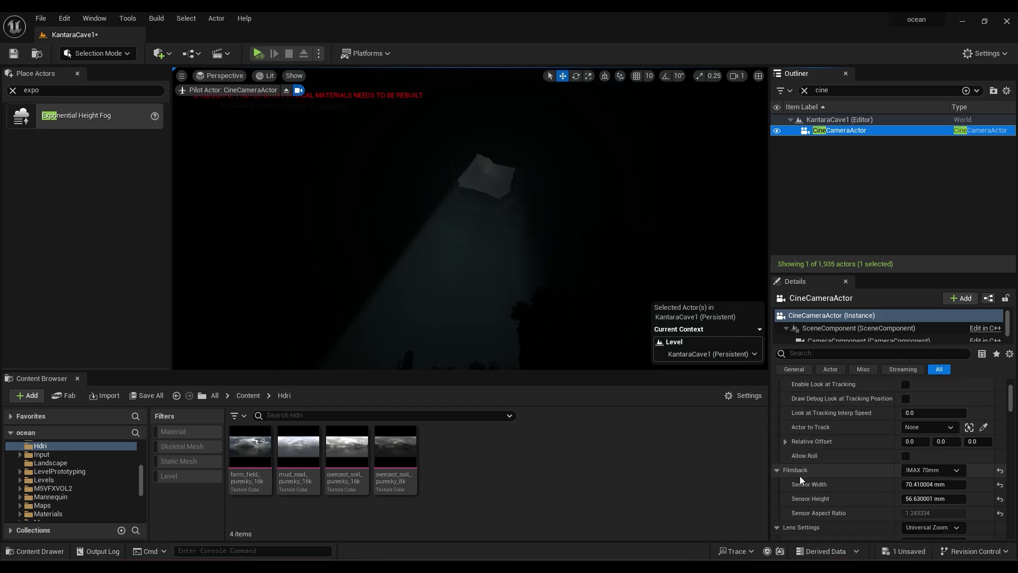
pyautogui.scroll(-7, 848, 472)
pyautogui.click(931, 454)
pyautogui.click(931, 492)
pyautogui.scroll(6, 945, 472)
pyautogui.scroll(-6, 912, 485)
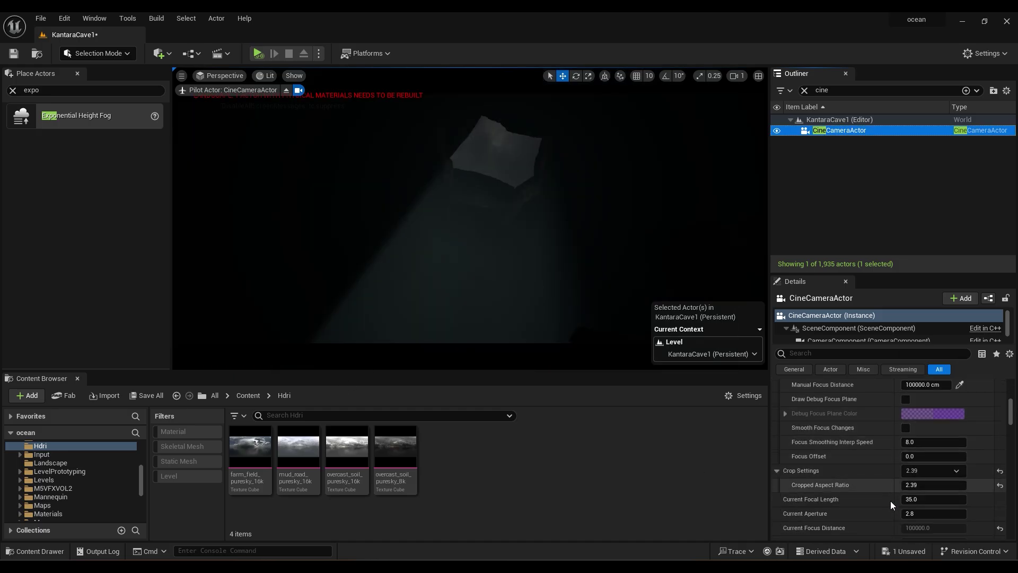
pyautogui.moveTo(908, 499); pyautogui.dragTo(872, 499)
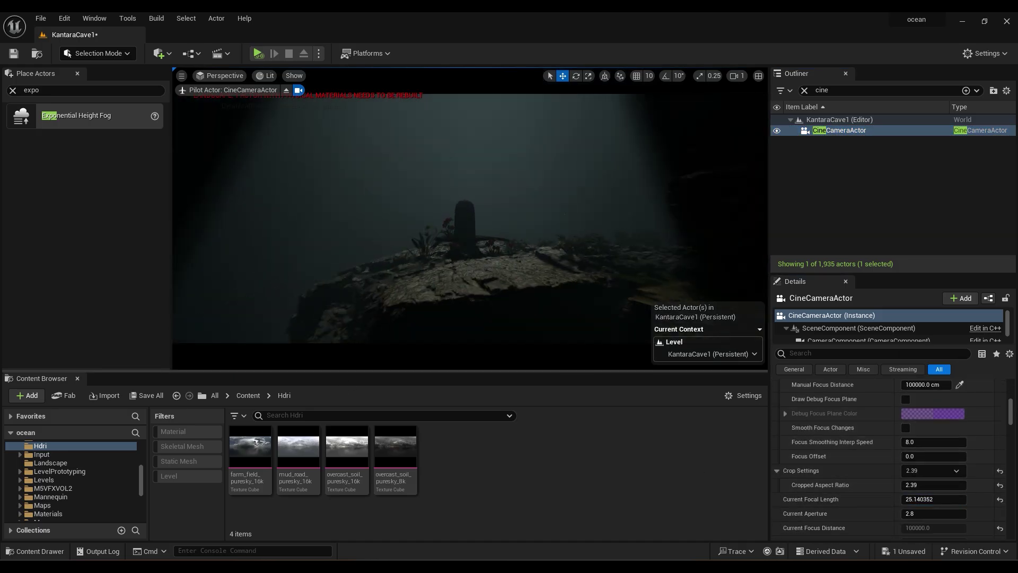
# Step: Tint the Exponential Height Fog's sky atmosphere ambient contribution colour light blue, hex sRGB BDD8FF
pyautogui.click(804, 90)
pyautogui.write('exp')
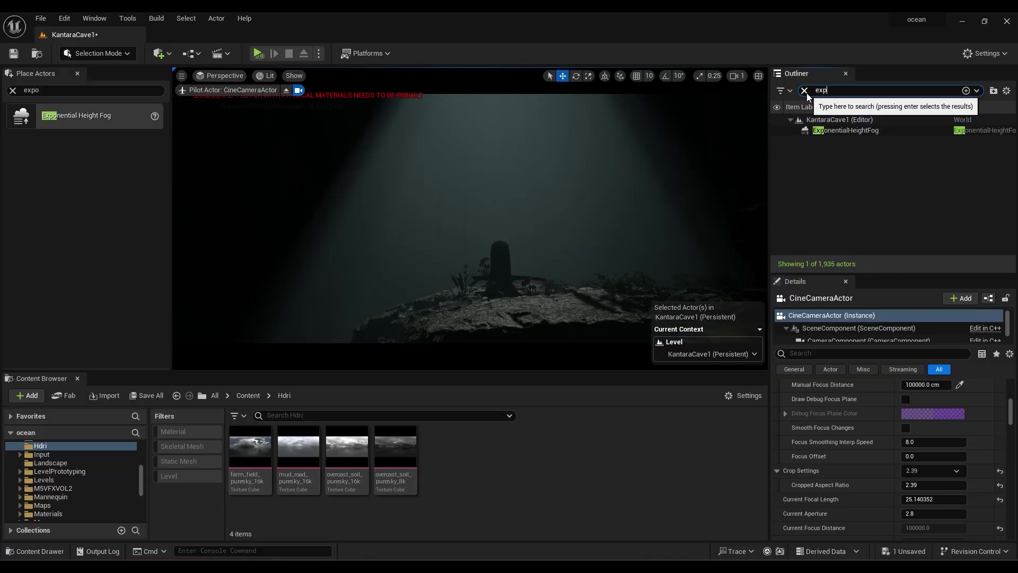
pyautogui.write('o')
pyautogui.click(845, 131)
pyautogui.scroll(8, 876, 456)
pyautogui.click(927, 475)
pyautogui.moveTo(758, 366); pyautogui.dragTo(738, 353)
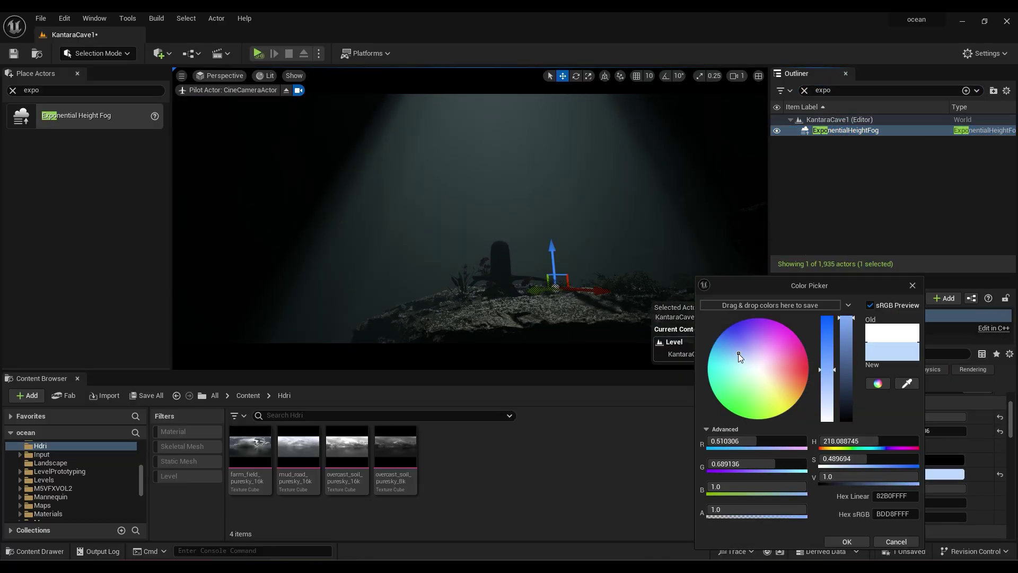
pyautogui.click(846, 542)
# Step: Darken the fog's Volumetric Fog Albedo colour and shift its hue to a muted blue
pyautogui.click(878, 477)
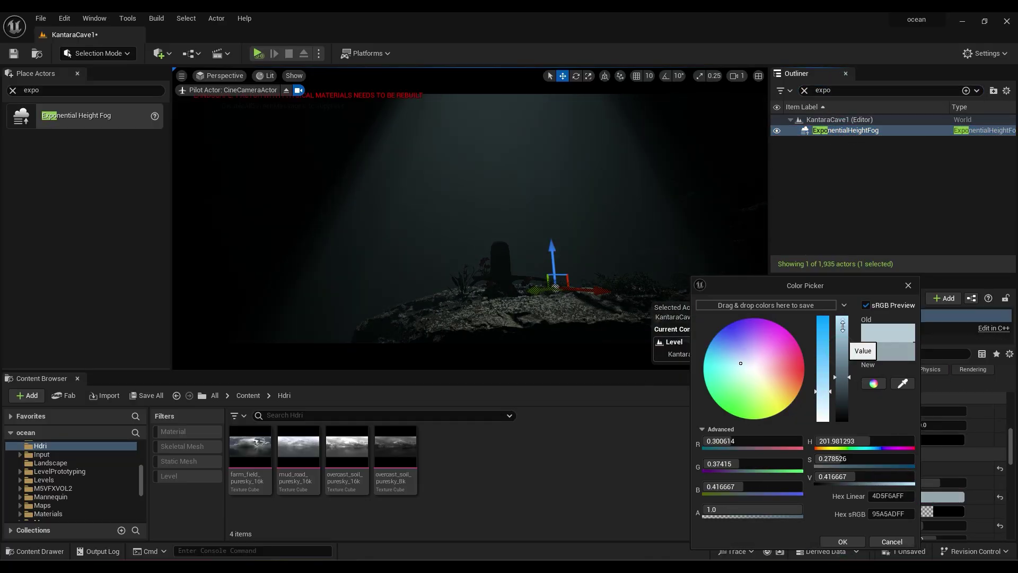
pyautogui.moveTo(843, 326); pyautogui.dragTo(842, 361)
pyautogui.moveTo(741, 367); pyautogui.dragTo(738, 355)
pyautogui.click(843, 542)
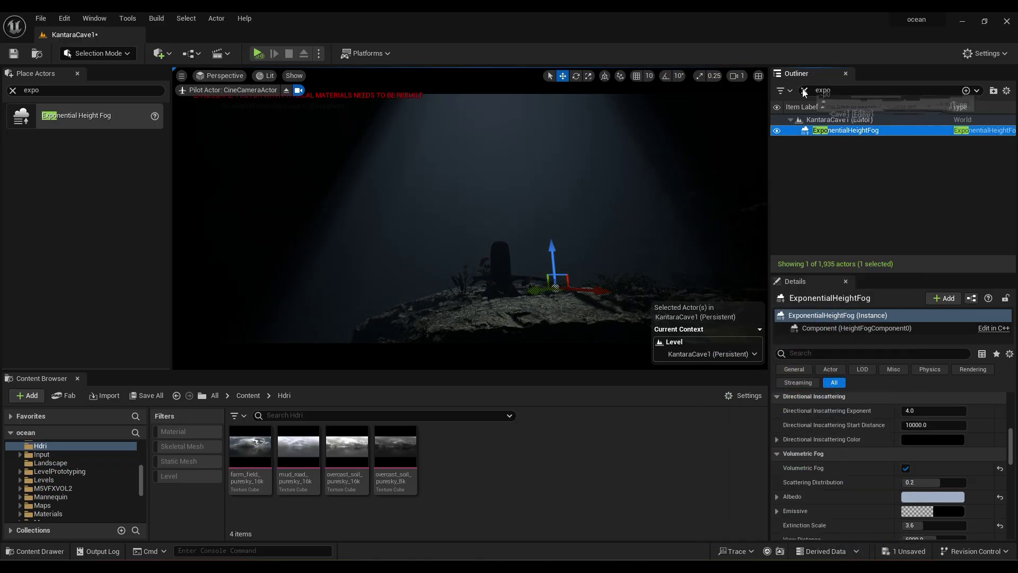
# Step: Set the Exponential Height Fog's Fog Density to 0.2 and its Fog Height Falloff to about 0.94
pyautogui.scroll(5, 891, 466)
pyautogui.click(933, 484)
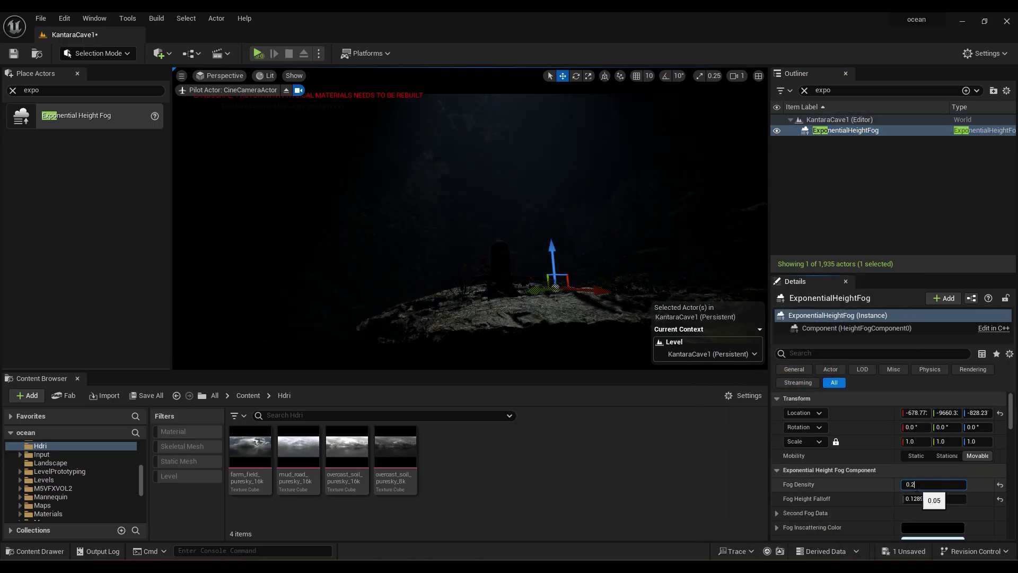
pyautogui.press('Return')
pyautogui.moveTo(916, 499); pyautogui.dragTo(943, 499)
pyautogui.press('w')
pyautogui.moveTo(562, 213); pyautogui.dragTo(585, 212, button='right')
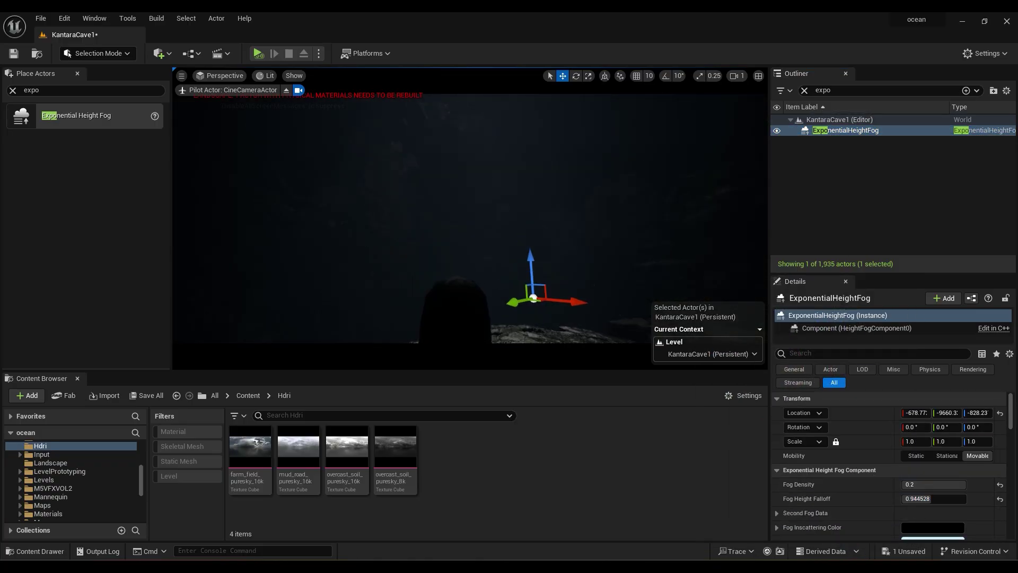
# Step: Place a Plane shape on the rock near the Shivling statue and scale it uniformly to 15
pyautogui.click(223, 54)
pyautogui.click(169, 57)
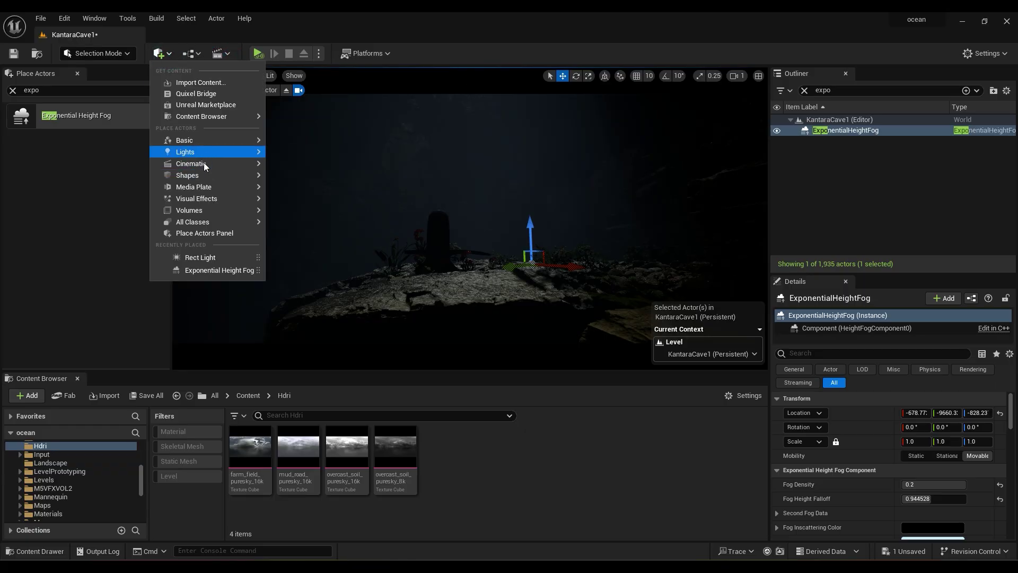
pyautogui.moveTo(206, 178)
pyautogui.moveTo(300, 233); pyautogui.dragTo(549, 255)
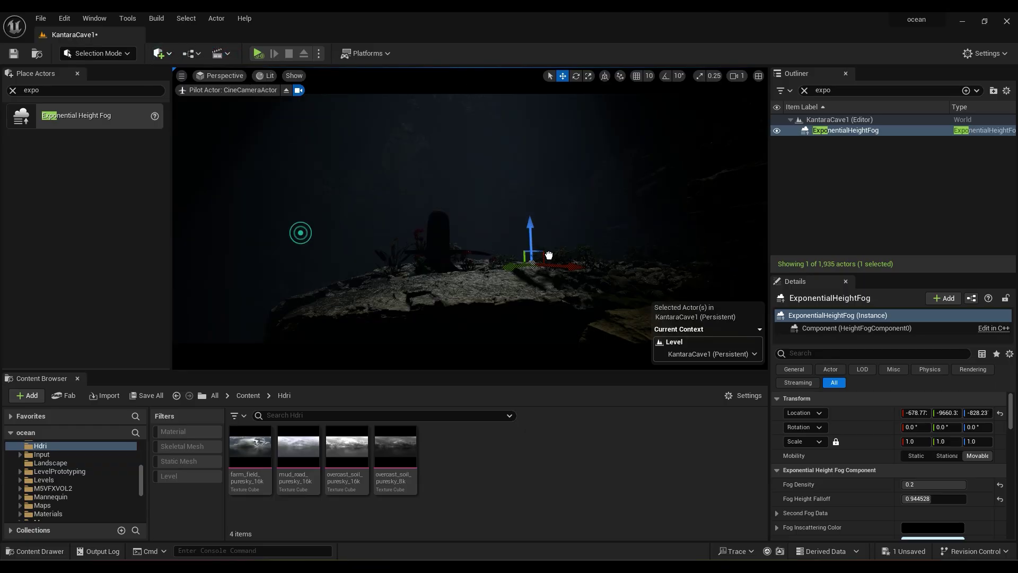
pyautogui.moveTo(493, 277); pyautogui.dragTo(493, 277)
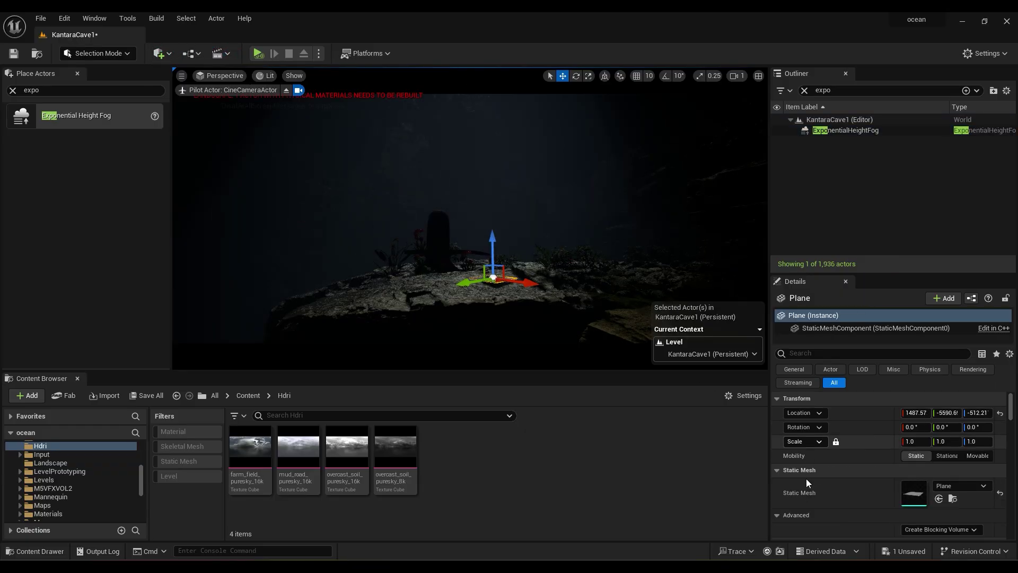
pyautogui.click(912, 445)
pyautogui.write('15')
pyautogui.press('Return')
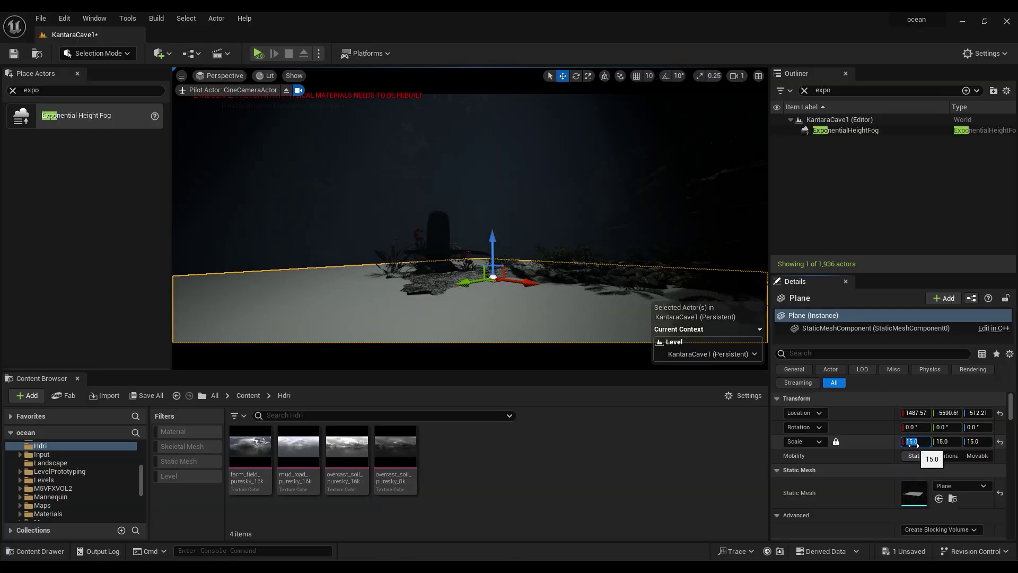
# Step: Rotate the plane to stand upright and move it toward the statue
pyautogui.click(577, 75)
pyautogui.moveTo(524, 286); pyautogui.dragTo(495, 289)
pyautogui.moveTo(493, 244); pyautogui.dragTo(496, 320)
pyautogui.press('w')
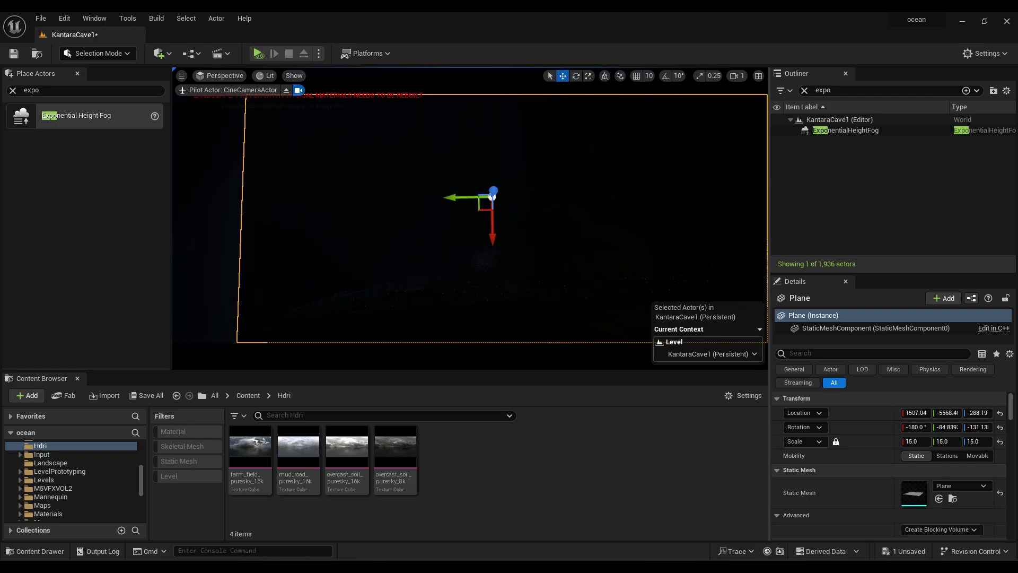
pyautogui.moveTo(480, 250); pyautogui.dragTo(565, 228, button='right')
pyautogui.moveTo(532, 222); pyautogui.dragTo(431, 218)
# Step: Rotate the upright plane level with the scene and move it in front of the rock at about X 1192, Y -6282, Z -214
pyautogui.press('e')
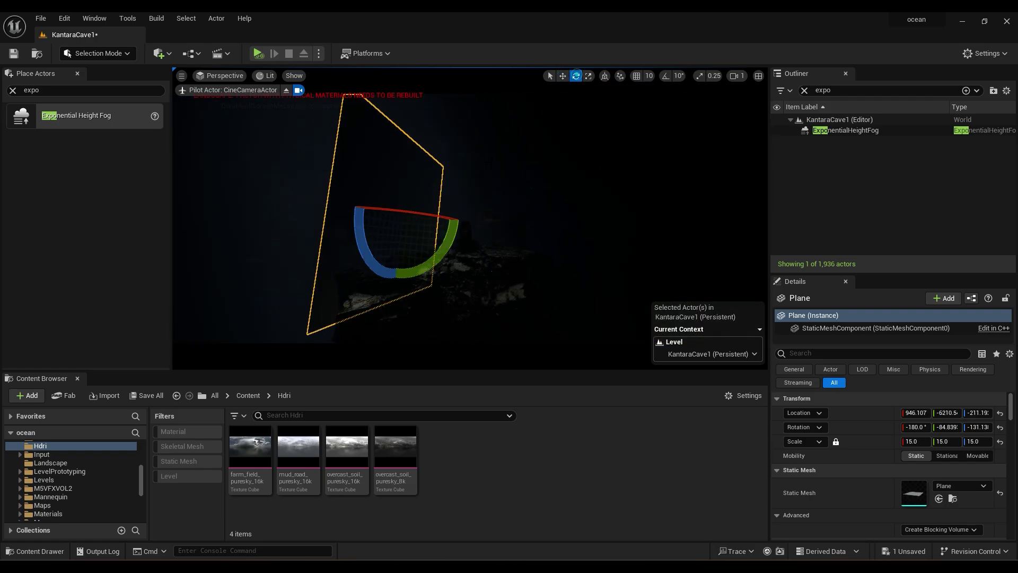
pyautogui.moveTo(424, 269); pyautogui.dragTo(352, 212)
pyautogui.moveTo(353, 212); pyautogui.dragTo(313, 212, button='right')
pyautogui.moveTo(450, 174); pyautogui.dragTo(432, 194)
pyautogui.moveTo(432, 194)
pyautogui.mouseDown(button='right')
pyautogui.moveTo(424, 177)
pyautogui.moveTo(438, 191)
pyautogui.mouseUp(button='right')
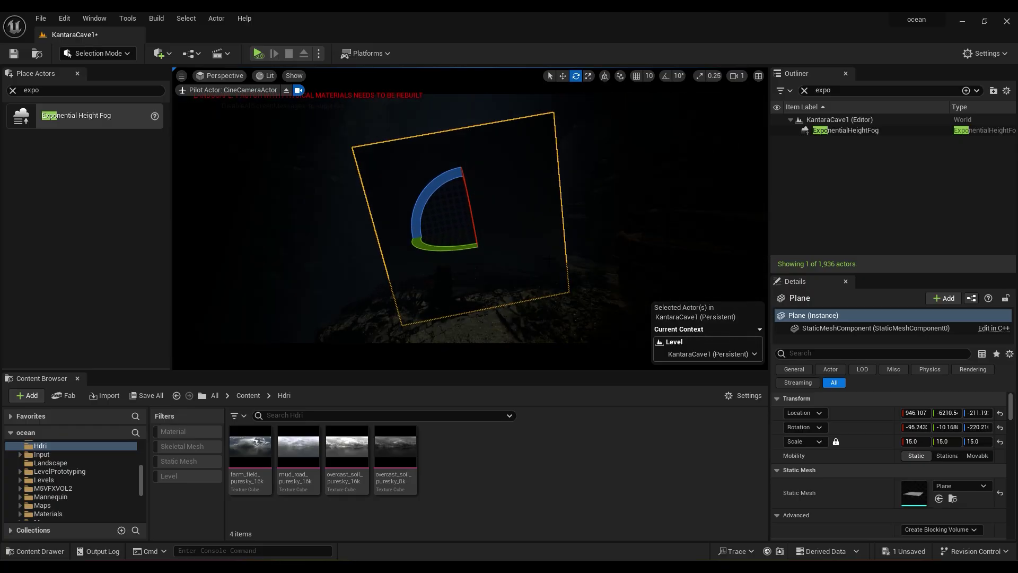
pyautogui.moveTo(428, 192); pyautogui.dragTo(438, 181)
pyautogui.press('w')
pyautogui.moveTo(432, 228); pyautogui.dragTo(513, 242)
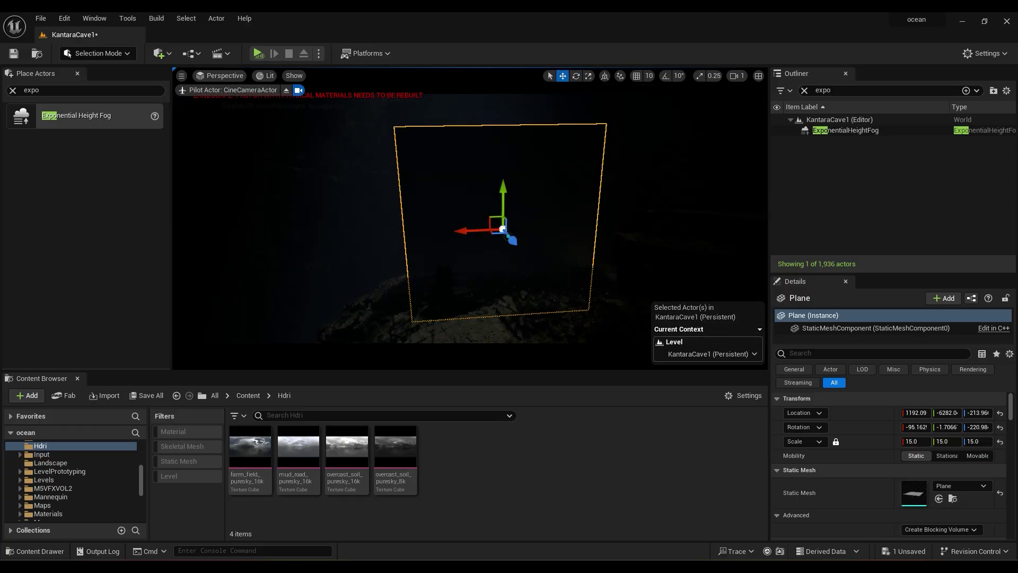
pyautogui.moveTo(513, 242)
pyautogui.mouseDown(button='right')
pyautogui.moveTo(490, 233)
pyautogui.moveTo(512, 222)
pyautogui.moveTo(522, 238)
pyautogui.mouseUp(button='right')
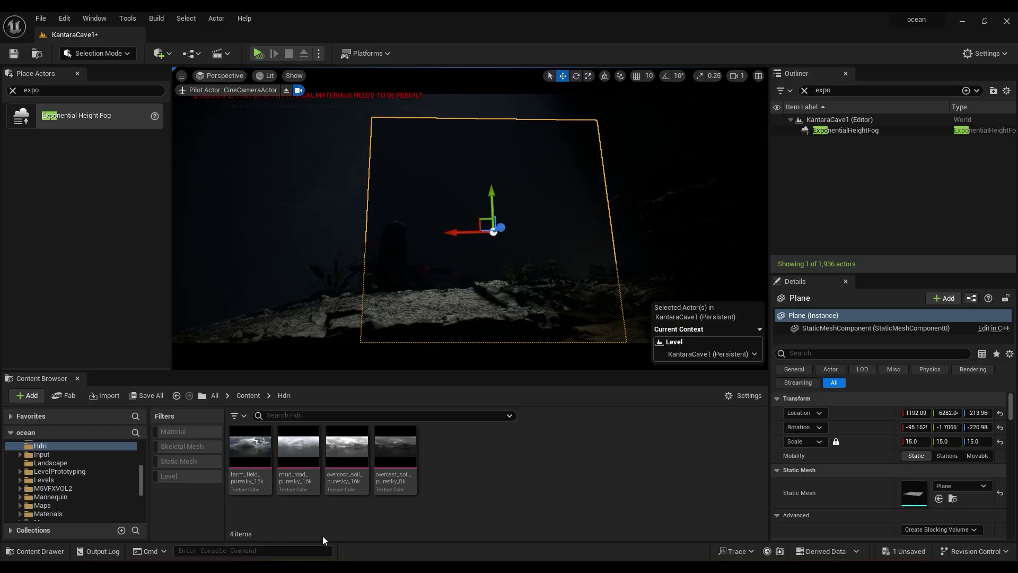
# Step: Open the hero texture from the shivalinga content folder
pyautogui.scroll(-5, 80, 504)
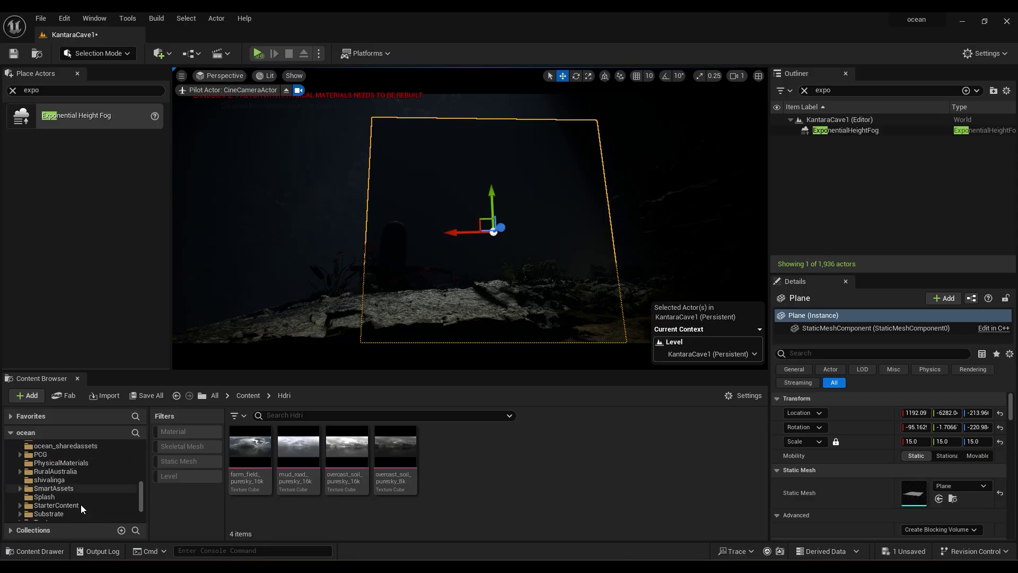
pyautogui.click(51, 446)
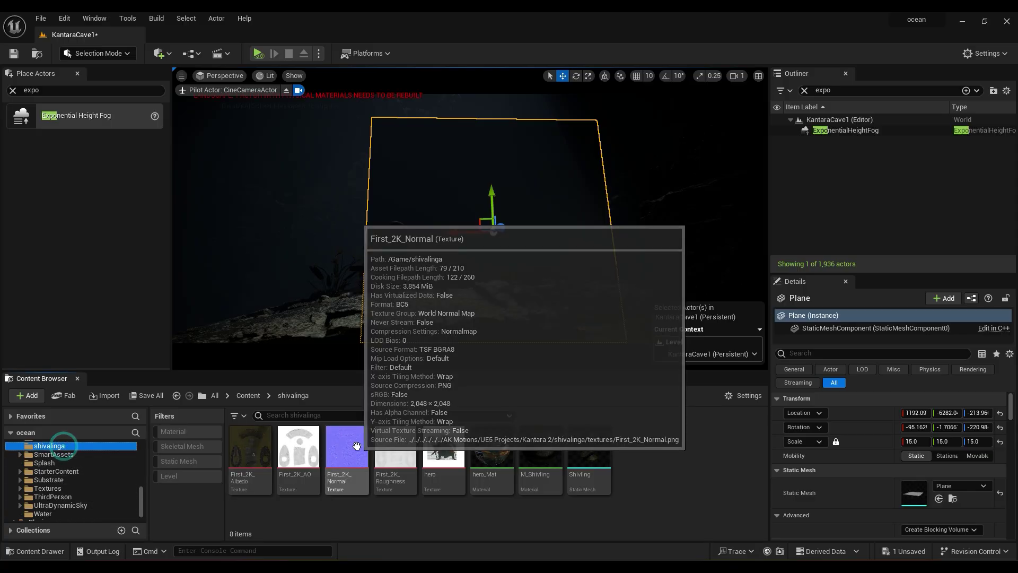
pyautogui.doubleClick(443, 456)
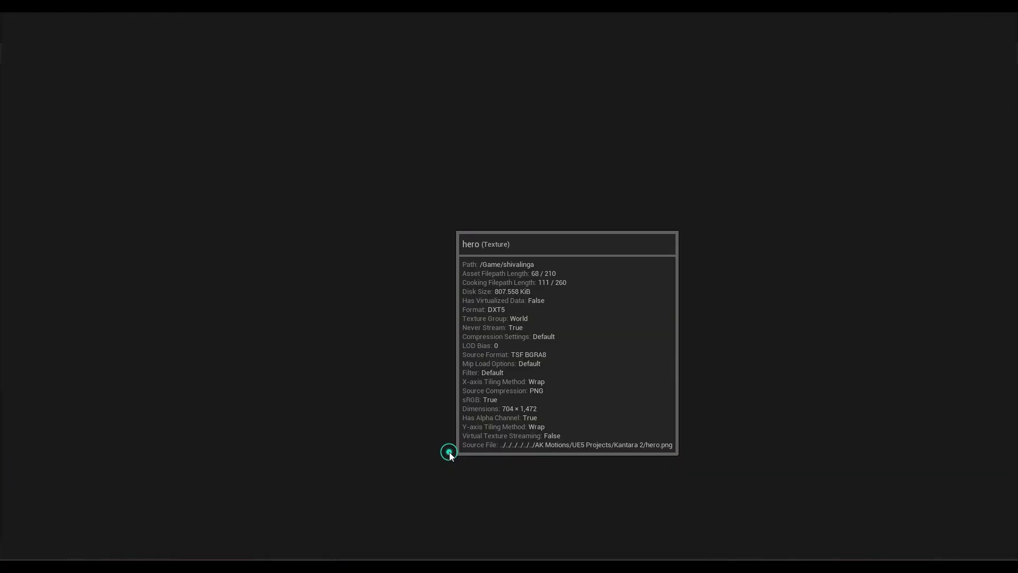
# Step: Switch to Gemini to review the generated trident warrior image, and inspect its transparent cutout hero.png up close in Photoshop
pyautogui.scroll(4, 310, 221)
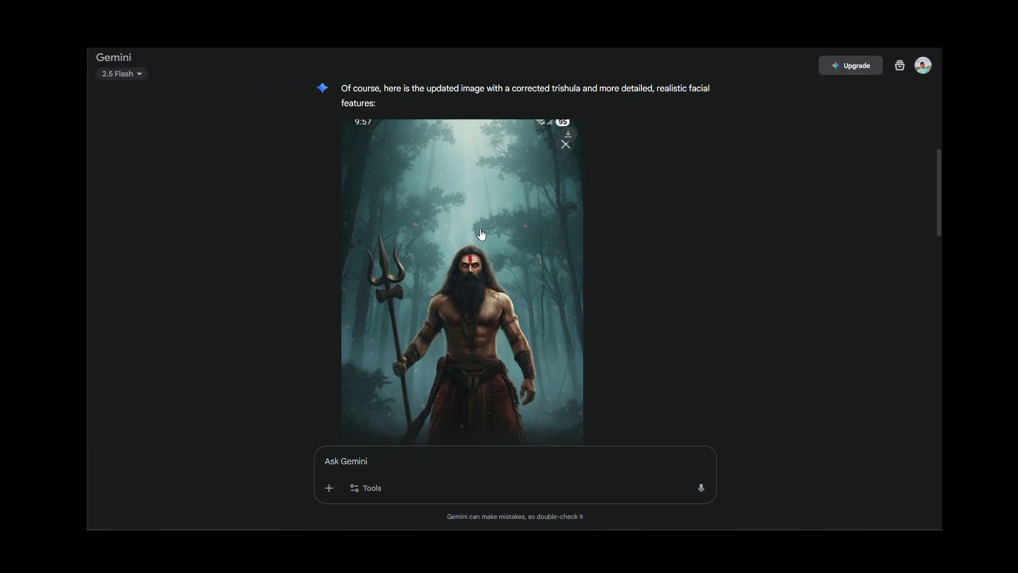
pyautogui.scroll(-2, 485, 242)
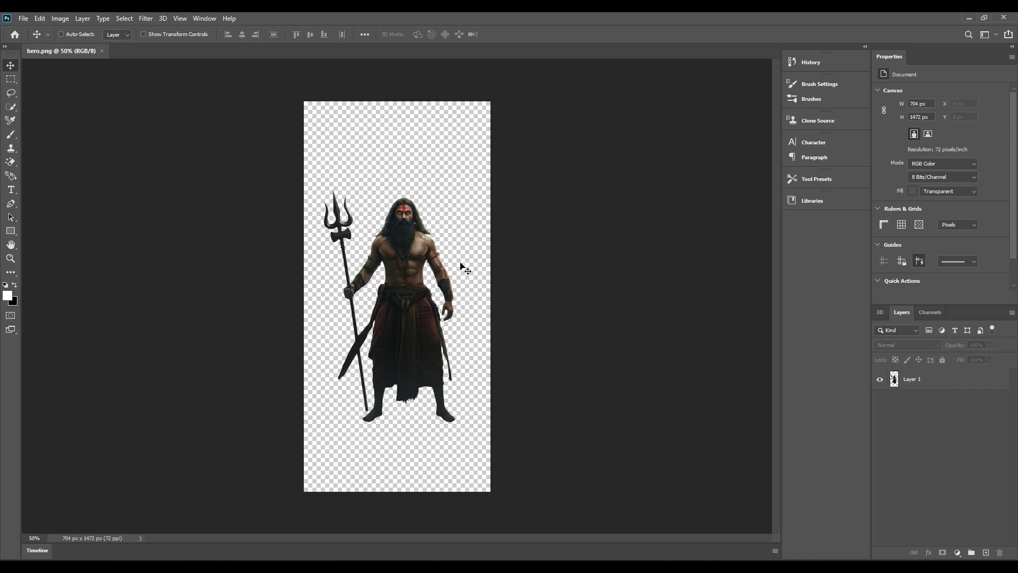
pyautogui.keyDown('alt'); pyautogui.scroll(5, 451, 278); pyautogui.keyUp('alt')
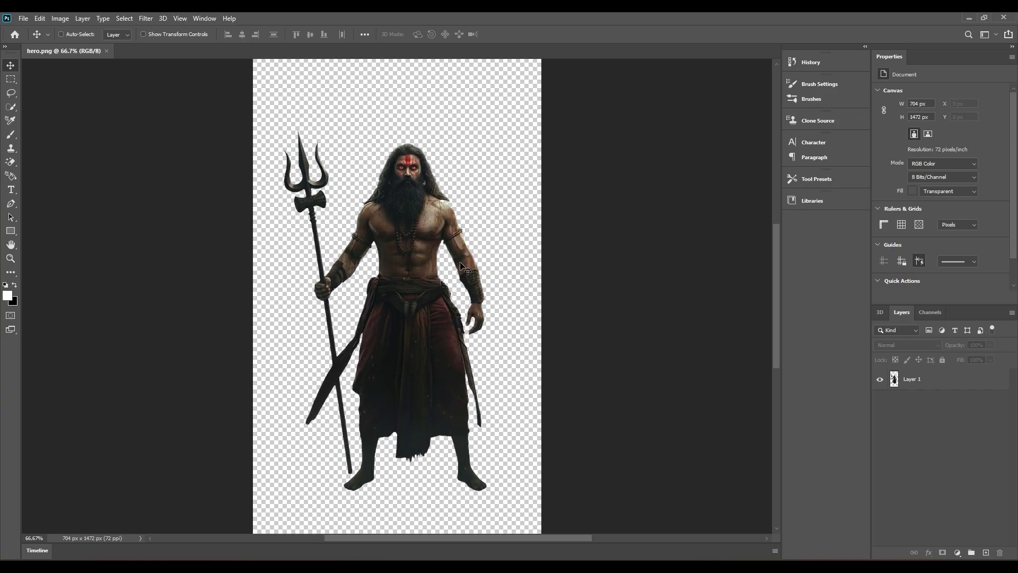
pyautogui.scroll(-2, 451, 280)
pyautogui.scroll(6, 448, 286)
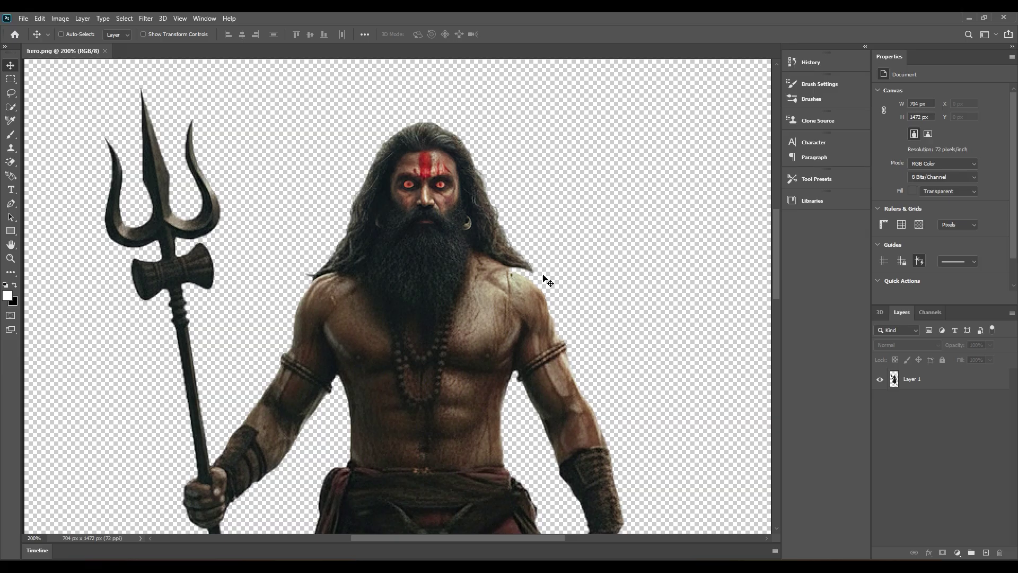
# Step: Switch back to Unreal Engine, close the hero texture editor, and create and open a new material from the hero texture
pyautogui.keyDown('alt'); pyautogui.scroll(-4, 544, 276); pyautogui.keyUp('alt')
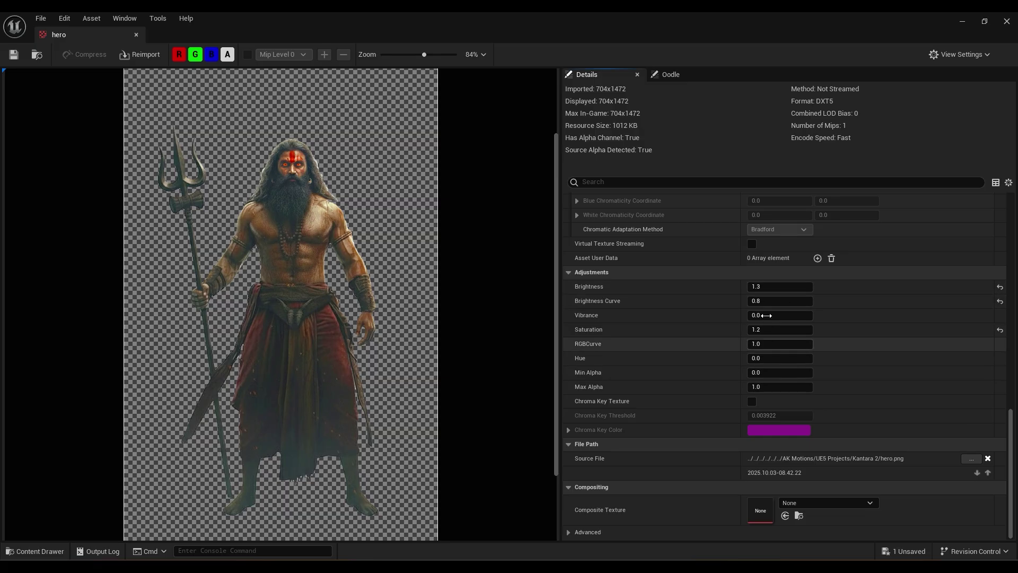
pyautogui.click(1007, 22)
pyautogui.rightClick(443, 451)
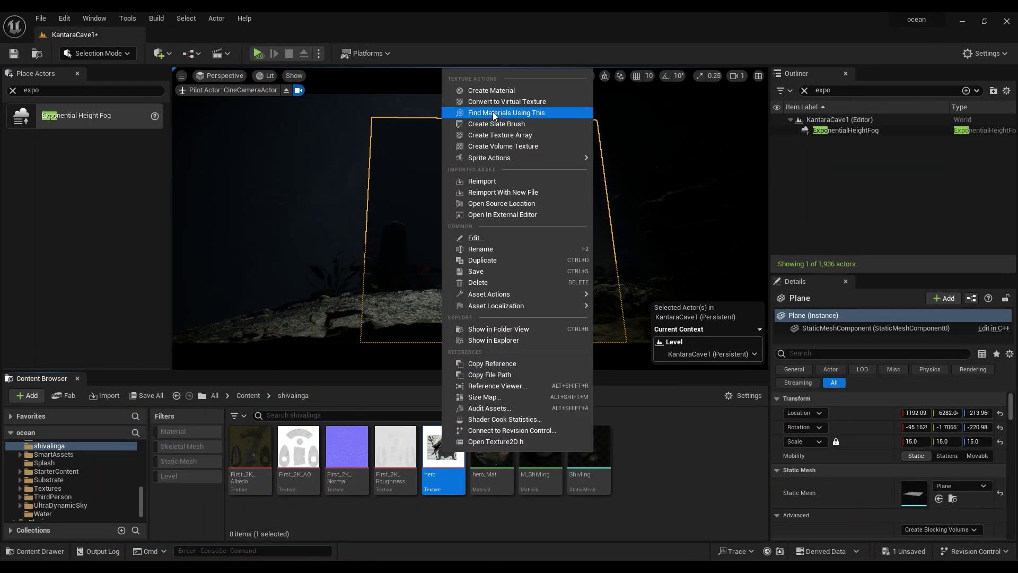
pyautogui.click(491, 91)
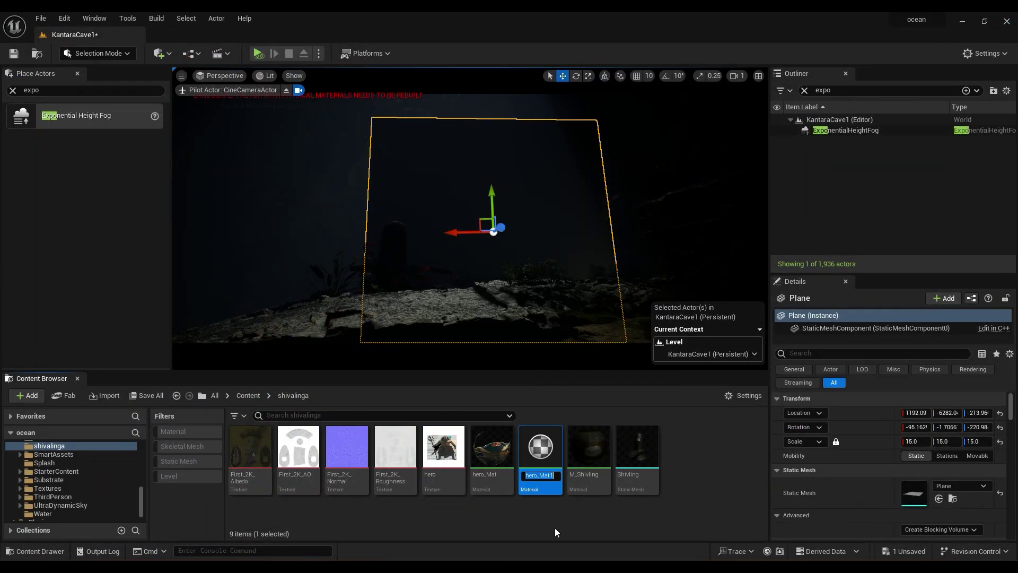
pyautogui.doubleClick(545, 454)
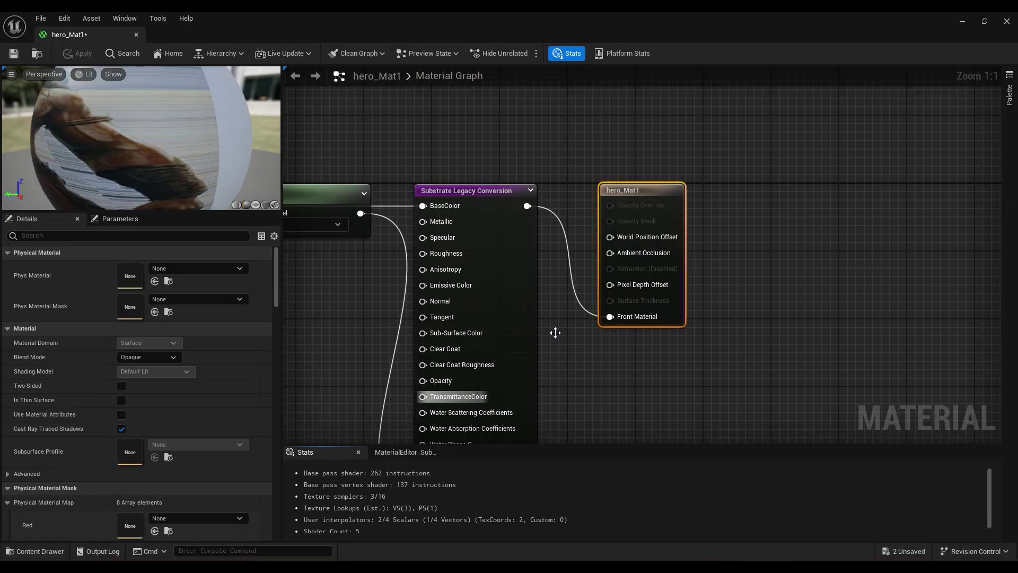
# Step: Move the Shading Model node below the Texture Sample and connect the texture's alpha output to Opacity
pyautogui.scroll(-3, 642, 350)
pyautogui.scroll(-2, 637, 401)
pyautogui.scroll(2, 636, 401)
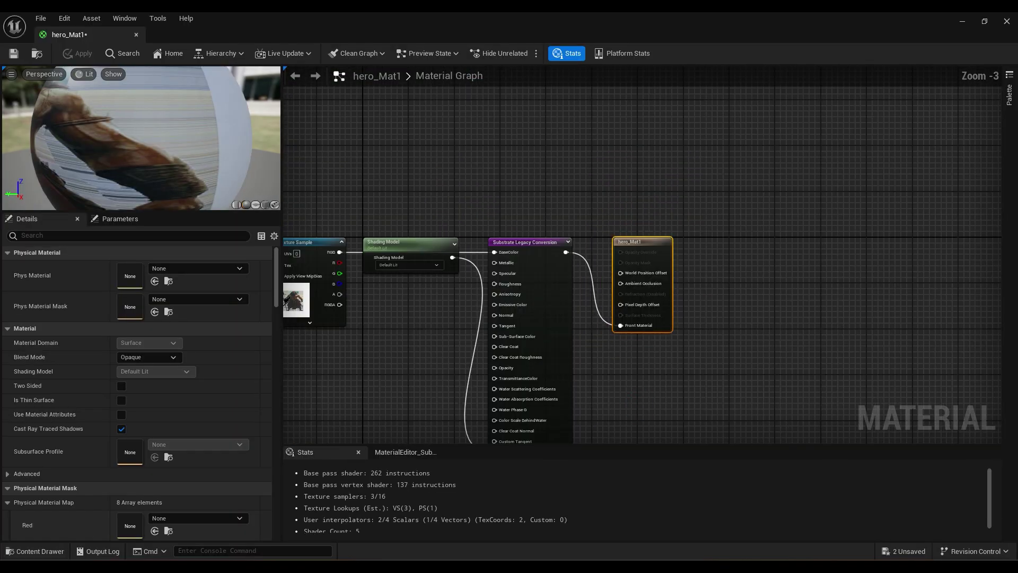
pyautogui.moveTo(634, 402); pyautogui.dragTo(768, 279, button='right')
pyautogui.moveTo(553, 123); pyautogui.dragTo(494, 308)
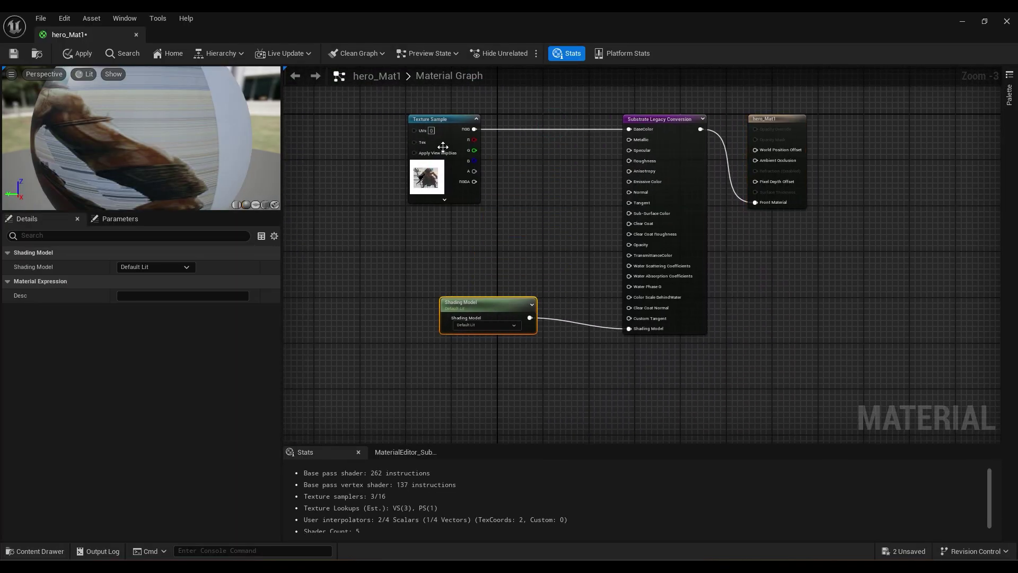
pyautogui.click(453, 122)
pyautogui.scroll(1, 562, 141)
pyautogui.scroll(1, 551, 159)
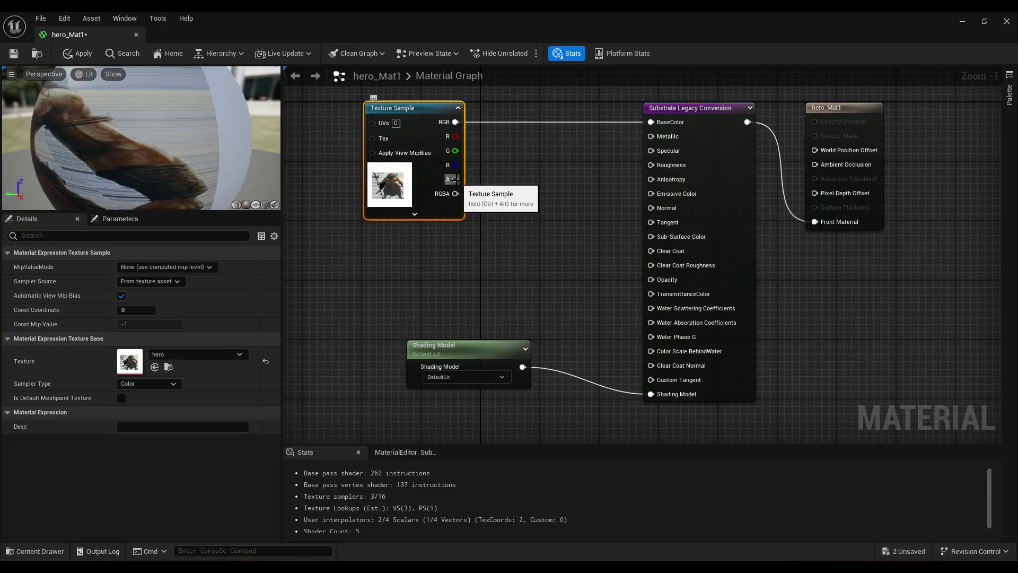
pyautogui.moveTo(652, 281); pyautogui.dragTo(653, 281)
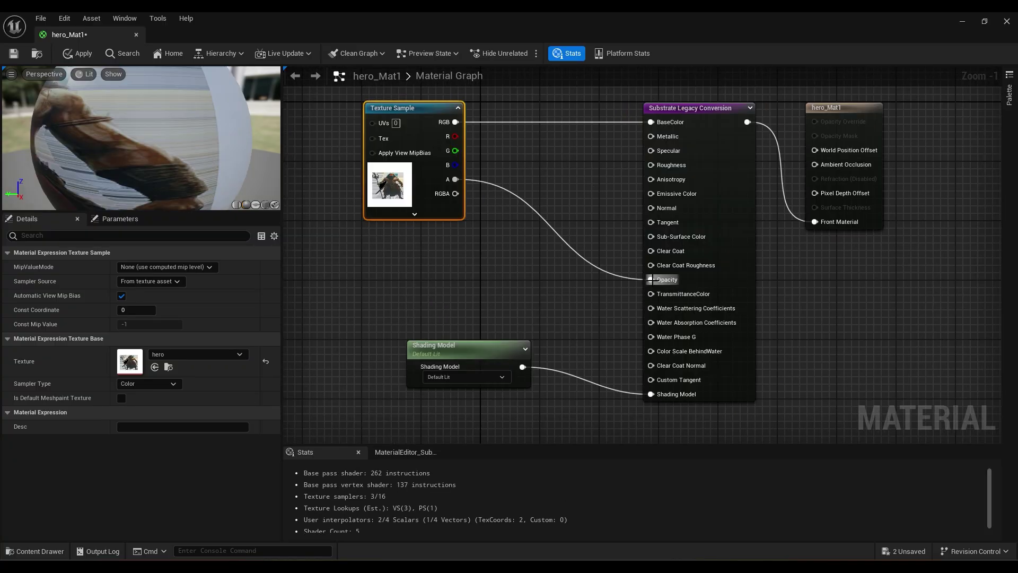
# Step: Set the material's blend mode to AlphaComposite (Premultiplied Alpha), then save and close it
pyautogui.click(819, 108)
pyautogui.click(157, 358)
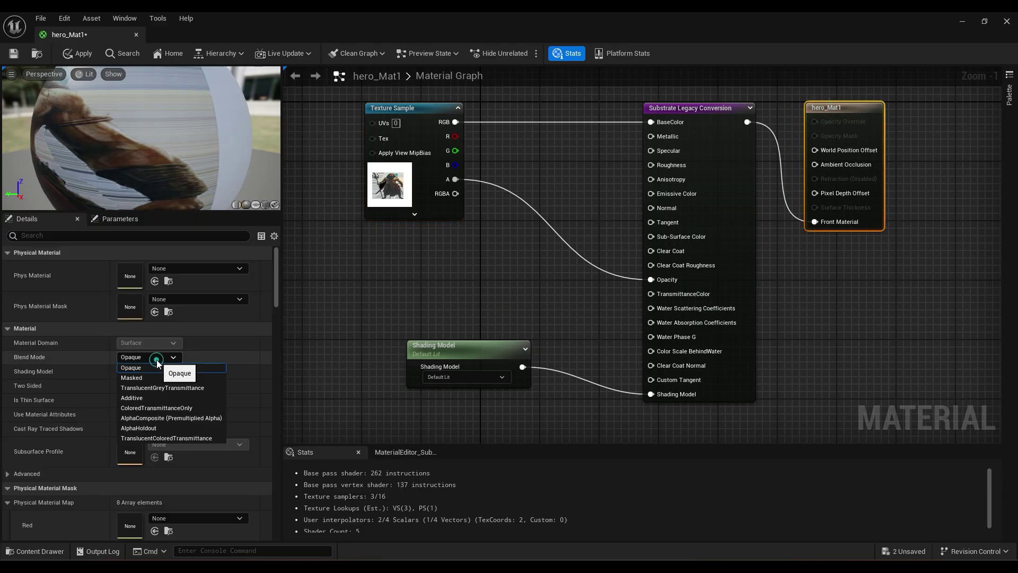
pyautogui.click(157, 419)
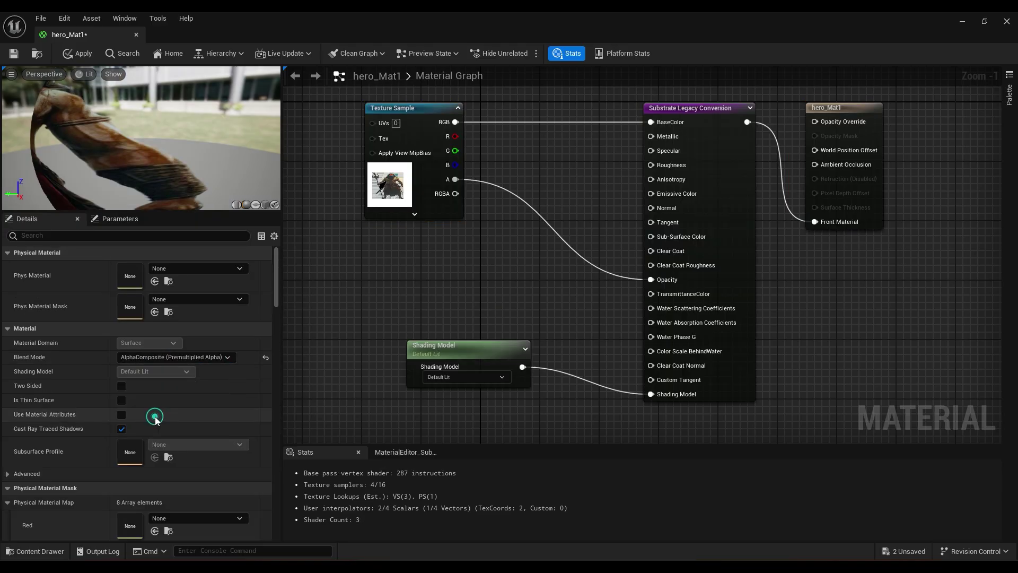
pyautogui.click(19, 56)
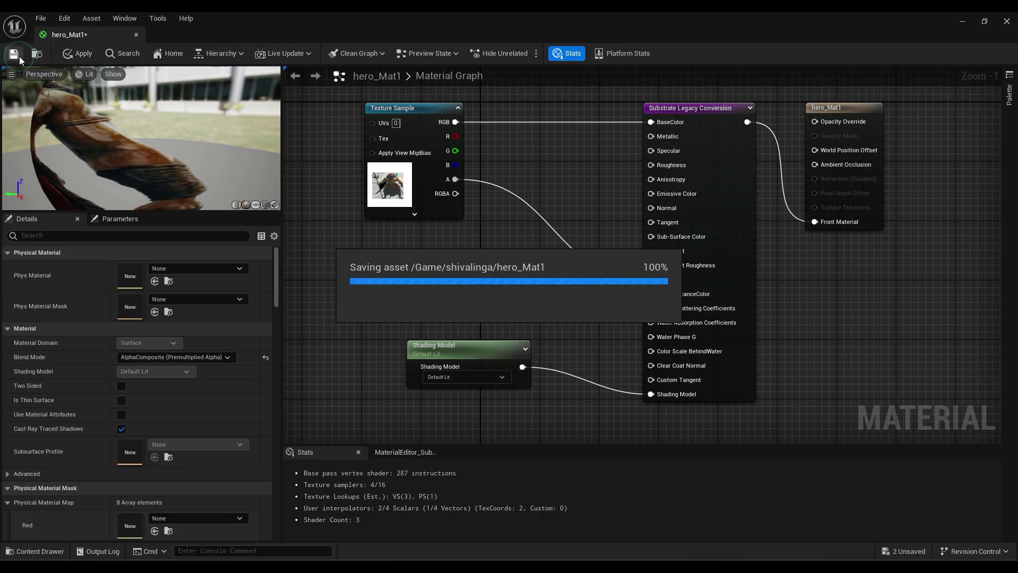
pyautogui.click(1007, 23)
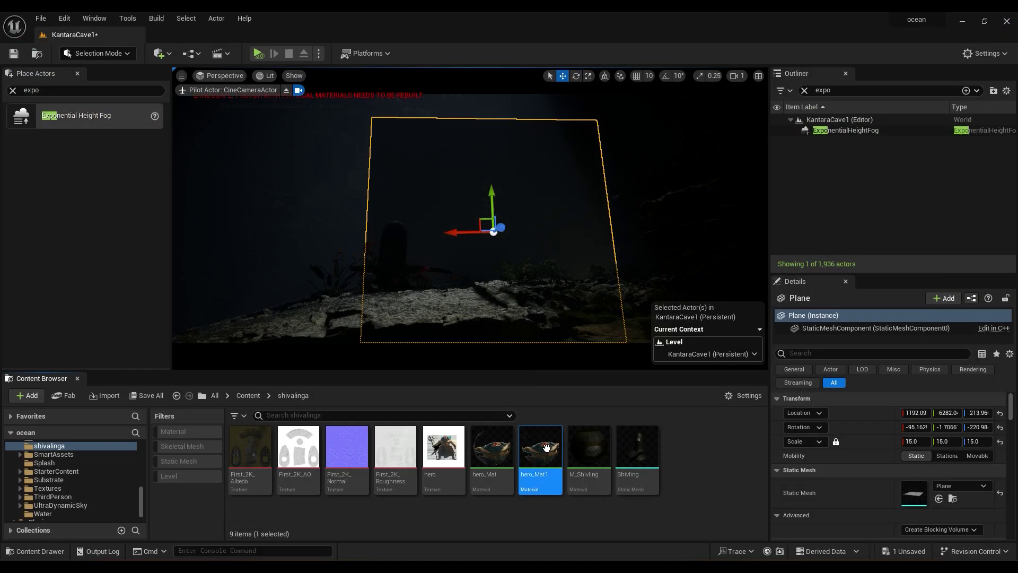
# Step: Assign hero_Mat1 to the plane and rotate the plane so the hero image stands upright facing the camera
pyautogui.scroll(-4, 848, 480)
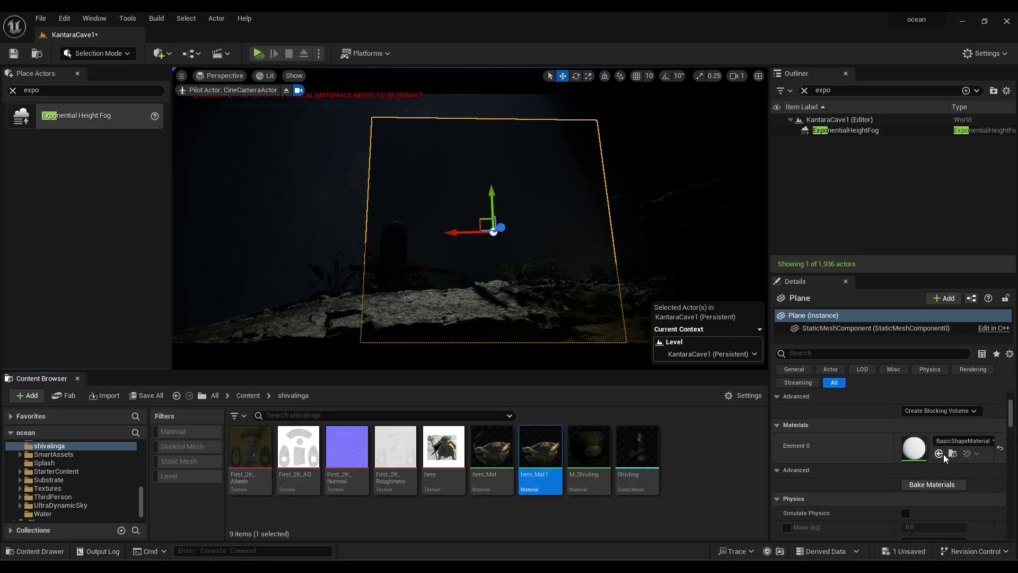
pyautogui.click(939, 453)
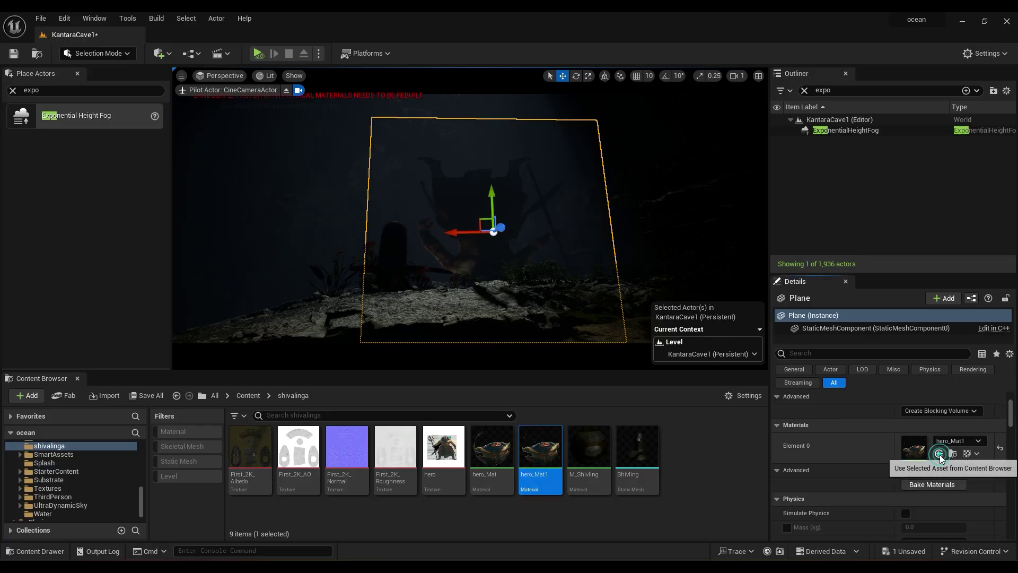
pyautogui.click(576, 76)
pyautogui.moveTo(462, 280); pyautogui.dragTo(439, 257)
pyautogui.moveTo(509, 233)
pyautogui.mouseDown()
pyautogui.moveTo(485, 252)
pyautogui.moveTo(509, 228)
pyautogui.mouseUp()
# Step: Position the hero plane on the rocks behind the Shivling and adjust the camera framing around it
pyautogui.click(561, 79)
pyautogui.moveTo(493, 267); pyautogui.dragTo(494, 233)
pyautogui.keyDown('alt'); pyautogui.moveTo(494, 234); pyautogui.dragTo(494, 297); pyautogui.keyUp('alt')
pyautogui.moveTo(498, 172); pyautogui.dragTo(498, 192)
pyautogui.moveTo(562, 174); pyautogui.dragTo(486, 258)
pyautogui.click(443, 228)
pyautogui.moveTo(443, 228); pyautogui.dragTo(480, 204, button='right')
pyautogui.click(444, 175)
# Step: Add a rect light on the ground between the Shivling and the hero, with an attenuation radius of about 2949
pyautogui.click(805, 91)
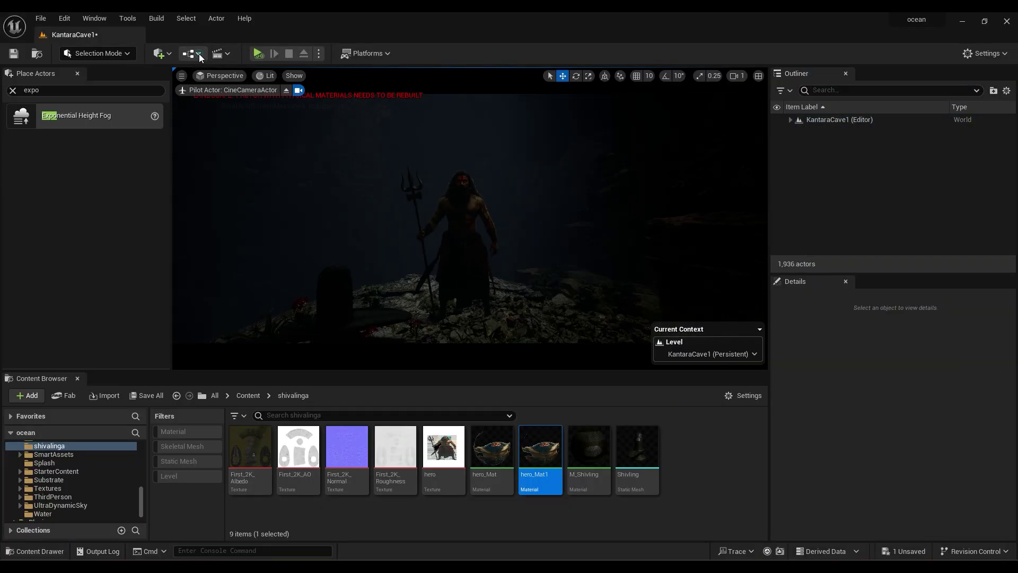
pyautogui.click(199, 53)
pyautogui.click(162, 56)
pyautogui.moveTo(196, 154)
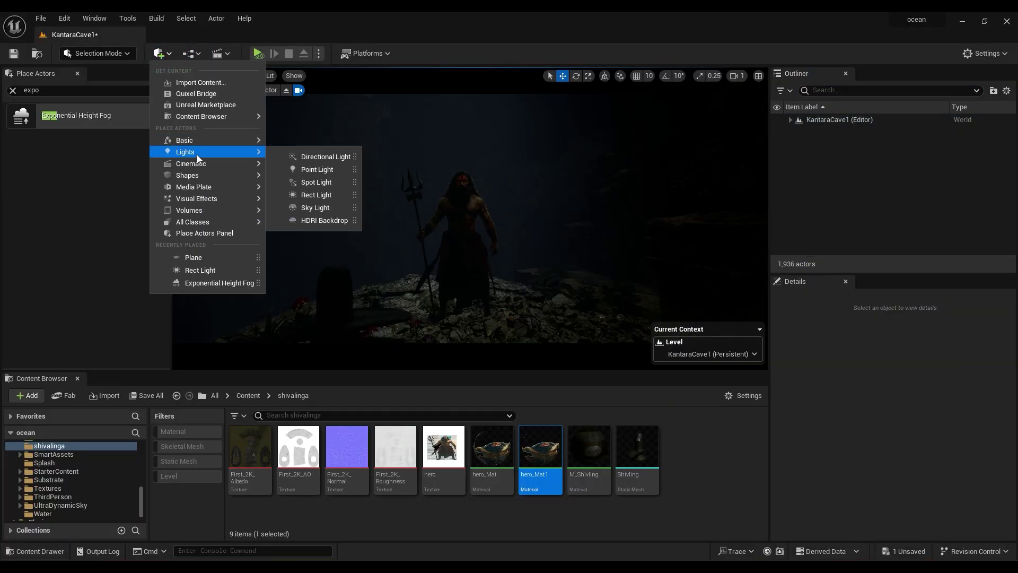
pyautogui.moveTo(318, 197); pyautogui.dragTo(416, 306)
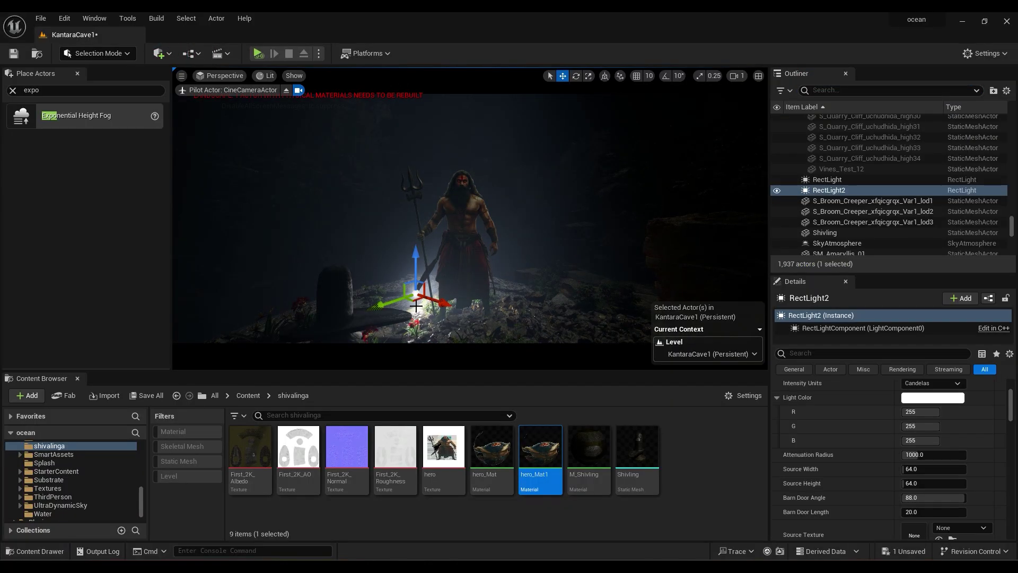
pyautogui.scroll(-2, 880, 458)
pyautogui.scroll(3, 857, 452)
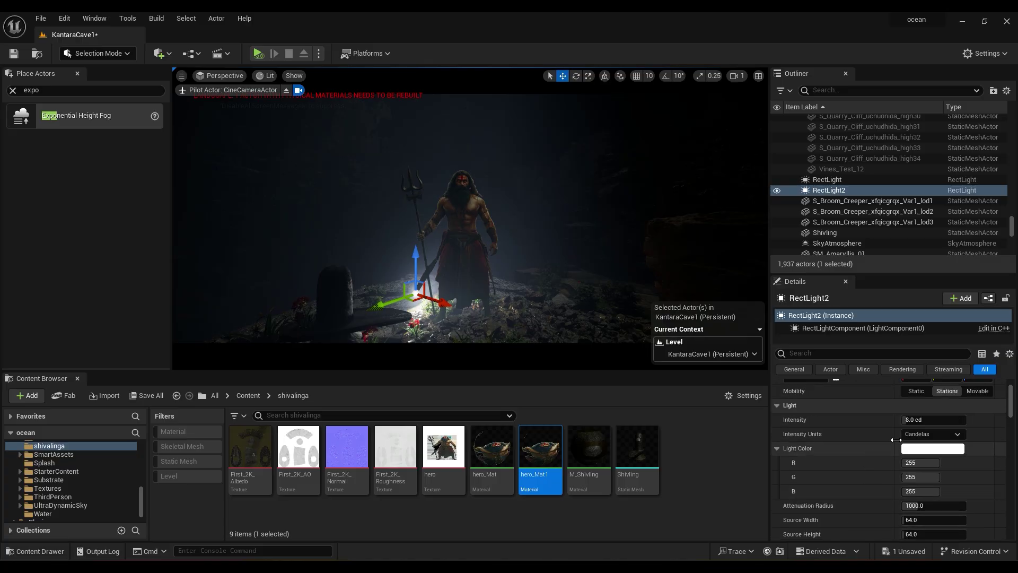
pyautogui.moveTo(924, 471); pyautogui.dragTo(954, 470)
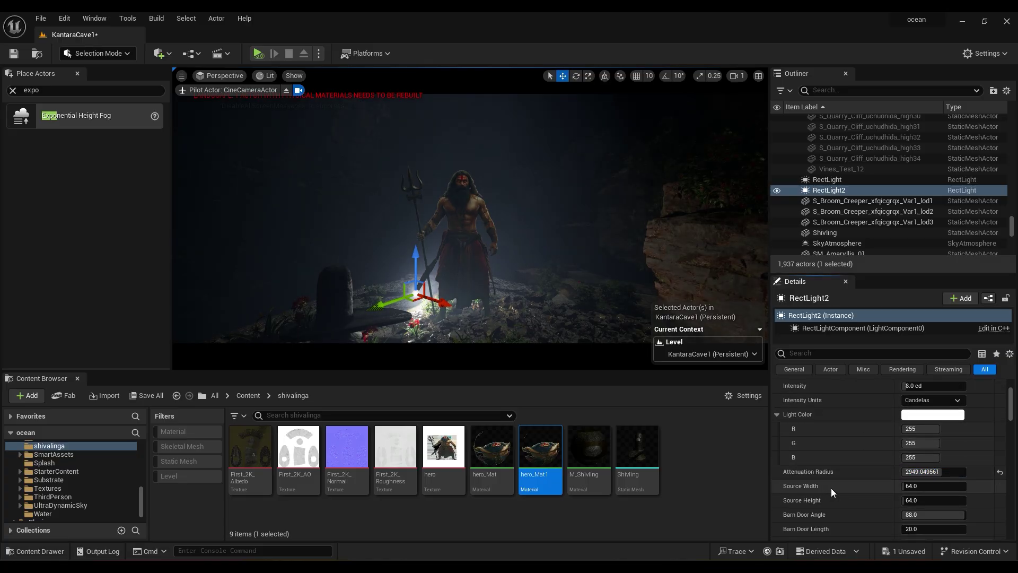
pyautogui.scroll(-2, 830, 491)
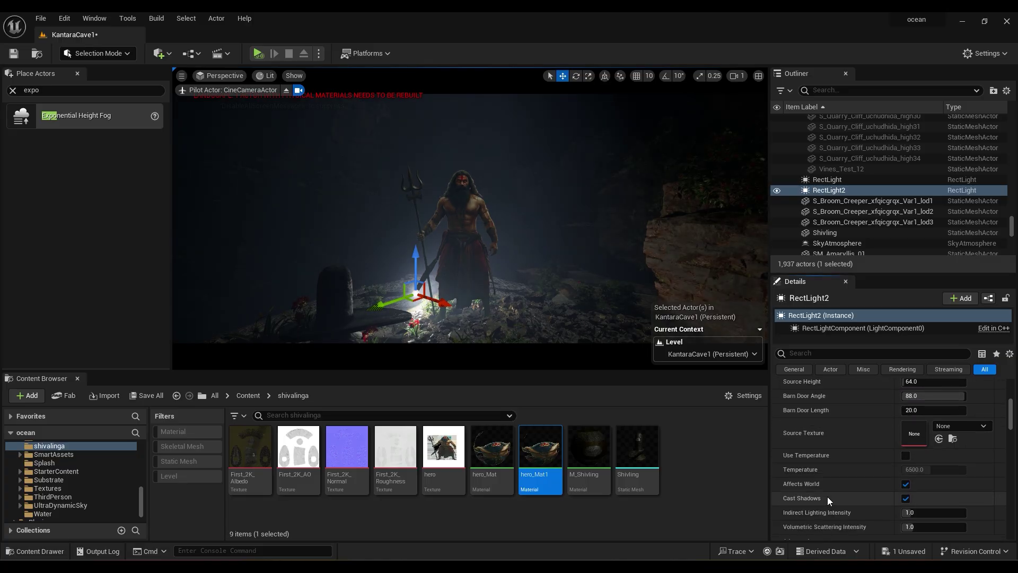
# Step: Rotate the new rect light and raise it high above the hero so it lights him from overhead
pyautogui.click(576, 76)
pyautogui.moveTo(449, 261); pyautogui.dragTo(460, 314)
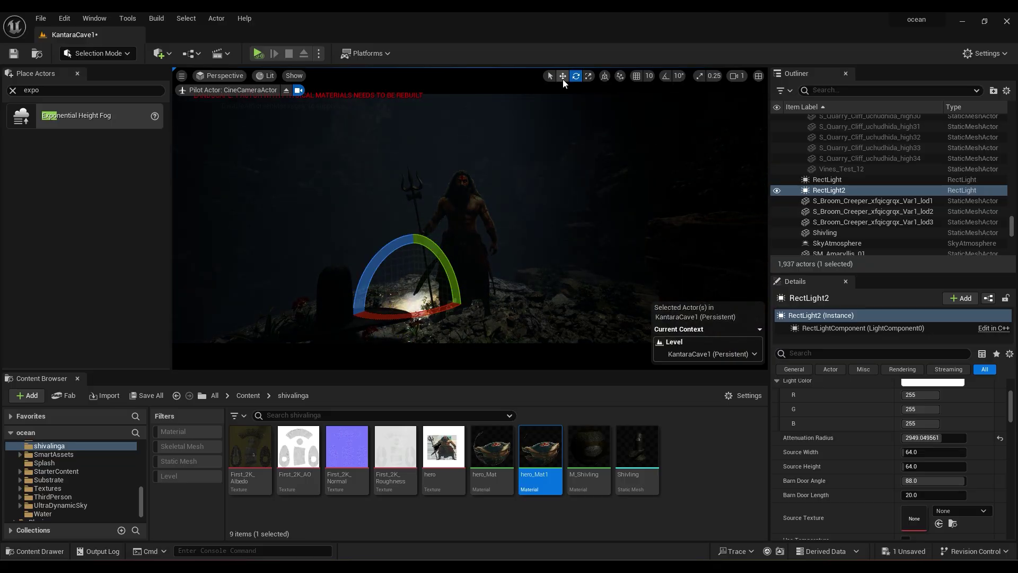
pyautogui.click(563, 76)
pyautogui.moveTo(404, 279); pyautogui.dragTo(391, 156)
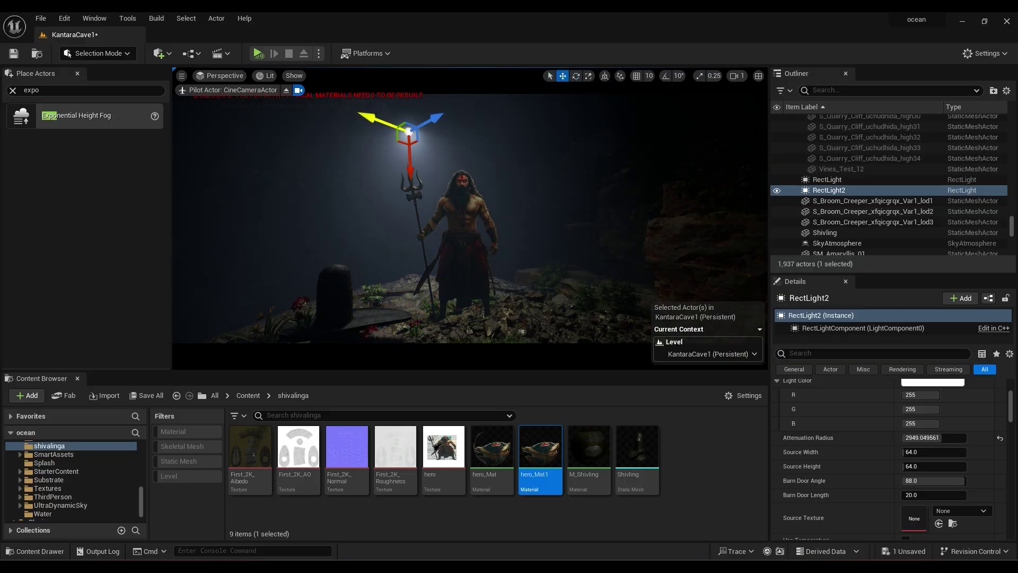
pyautogui.moveTo(366, 115); pyautogui.dragTo(267, 97)
pyautogui.moveTo(338, 130); pyautogui.dragTo(328, 101, button='right')
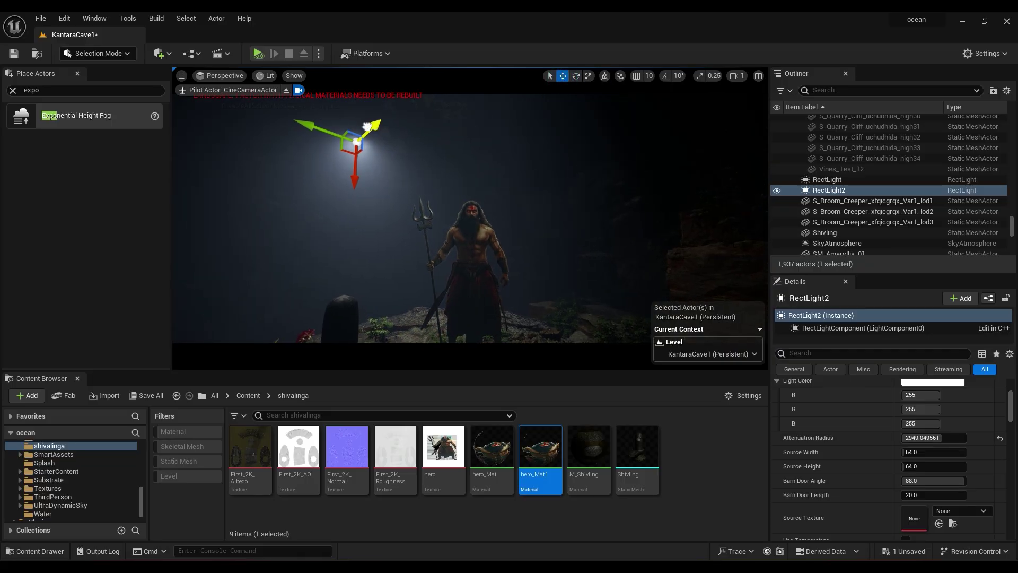
pyautogui.moveTo(367, 127)
pyautogui.mouseDown()
pyautogui.moveTo(398, 124)
pyautogui.moveTo(383, 124)
pyautogui.mouseUp()
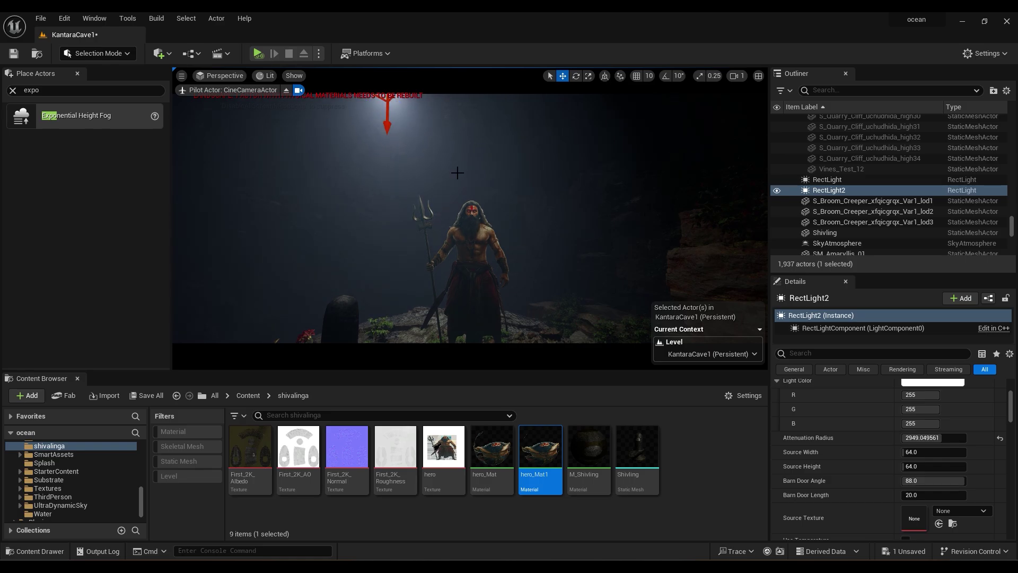
# Step: Set the overhead rect light's volumetric scattering intensity to 0
pyautogui.scroll(-5, 859, 492)
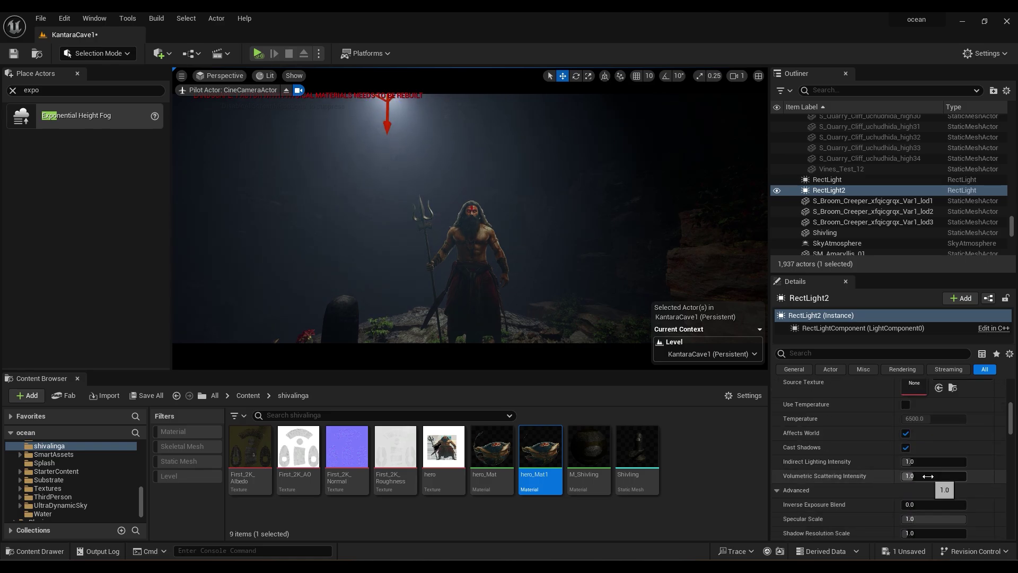
pyautogui.write('0')
pyautogui.press('Return')
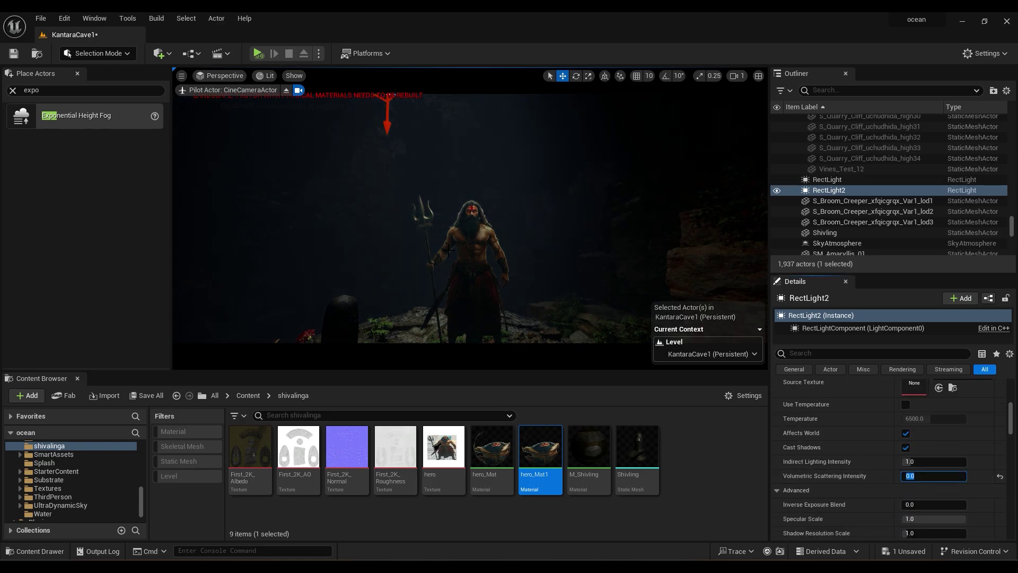
# Step: Pull the camera back and up to include the cave opening, and select the exponential height fog
pyautogui.press('s')
pyautogui.moveTo(542, 291); pyautogui.dragTo(543, 269, button='right')
pyautogui.press('w')
pyautogui.press('s')
pyautogui.click(827, 90)
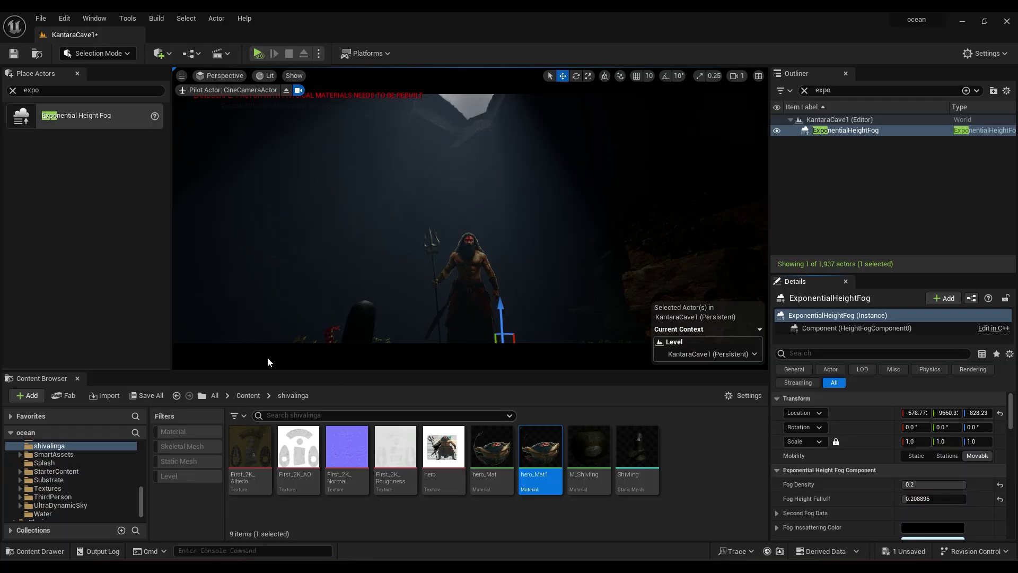
# Step: Create a level sequence named dw and add the CineCameraActor to it
pyautogui.click(222, 53)
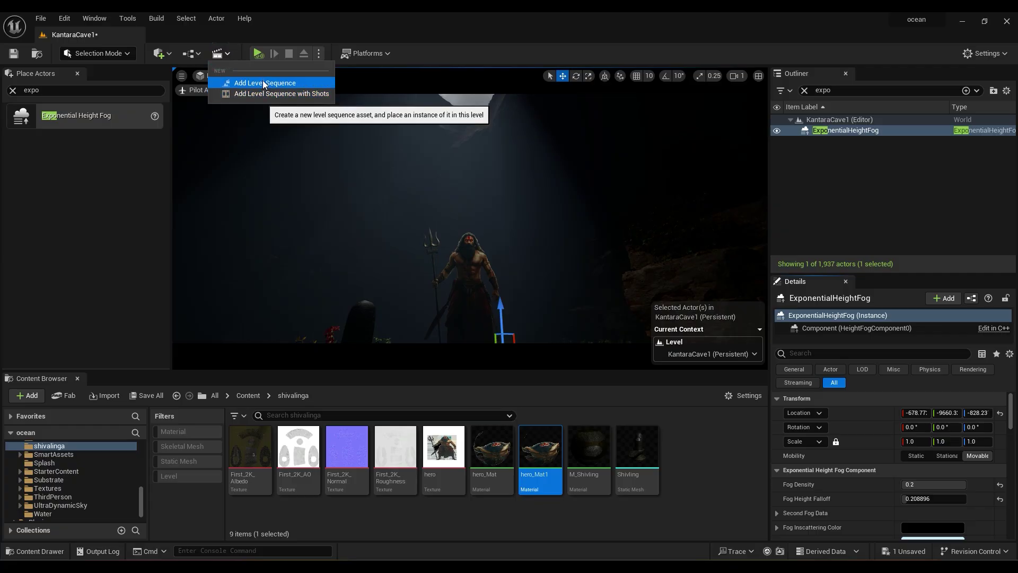
pyautogui.click(262, 80)
pyautogui.click(744, 451)
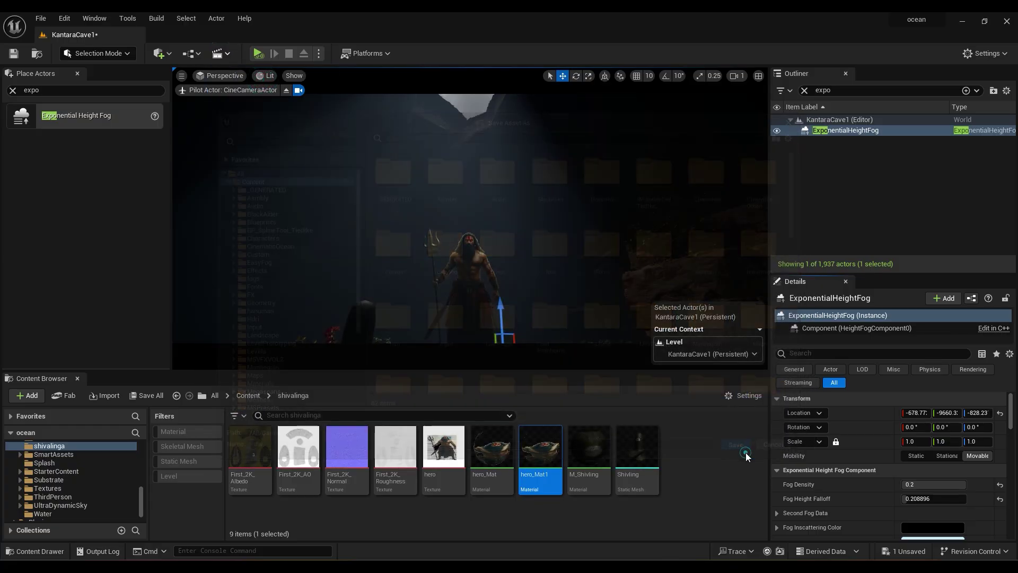
pyautogui.click(827, 130)
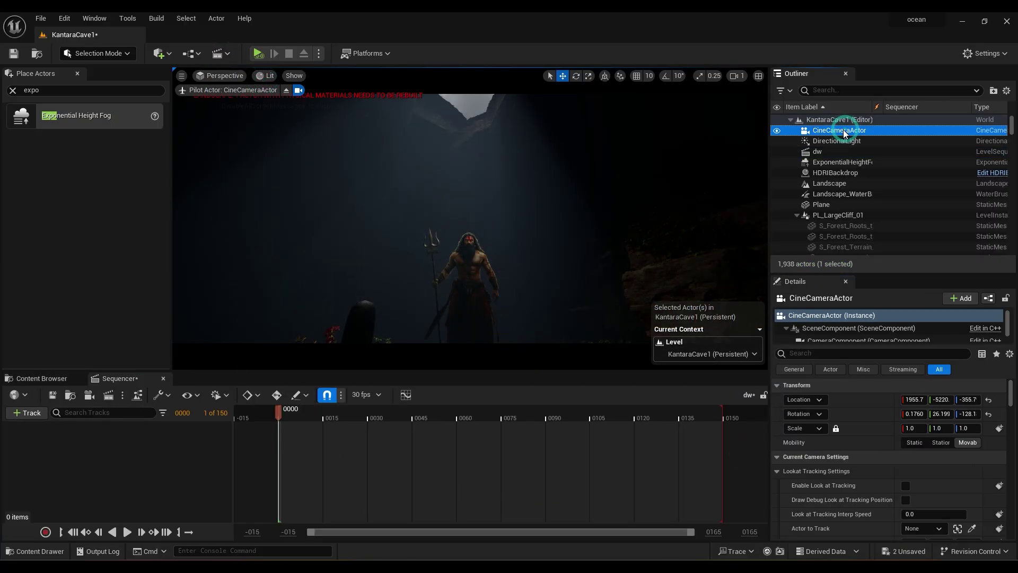
pyautogui.moveTo(96, 454); pyautogui.dragTo(97, 454)
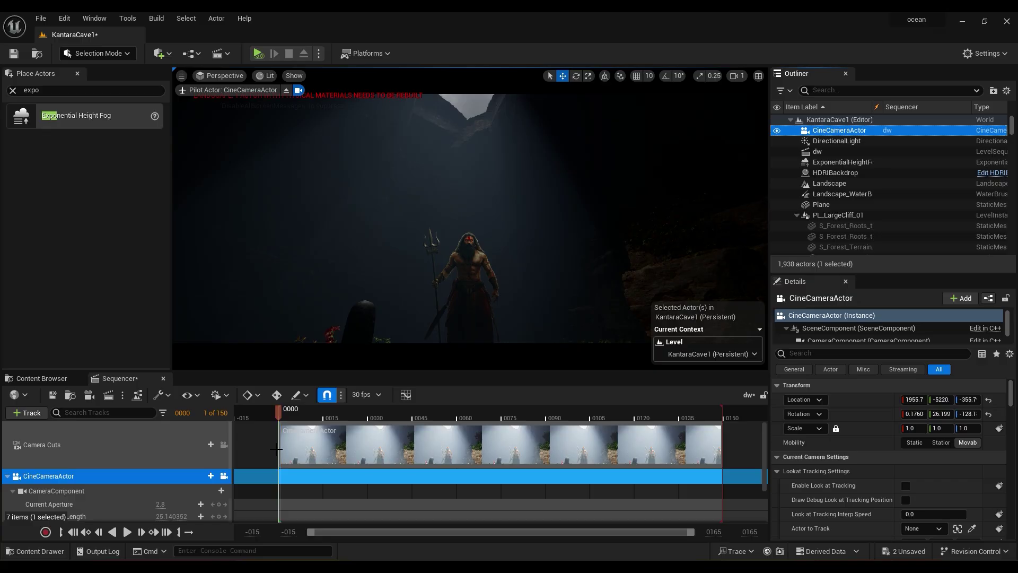
# Step: Extend the playback range to frame 212 and stretch the camera cut from about frame -13 to about frame 230
pyautogui.moveTo(271, 451); pyautogui.dragTo(239, 450)
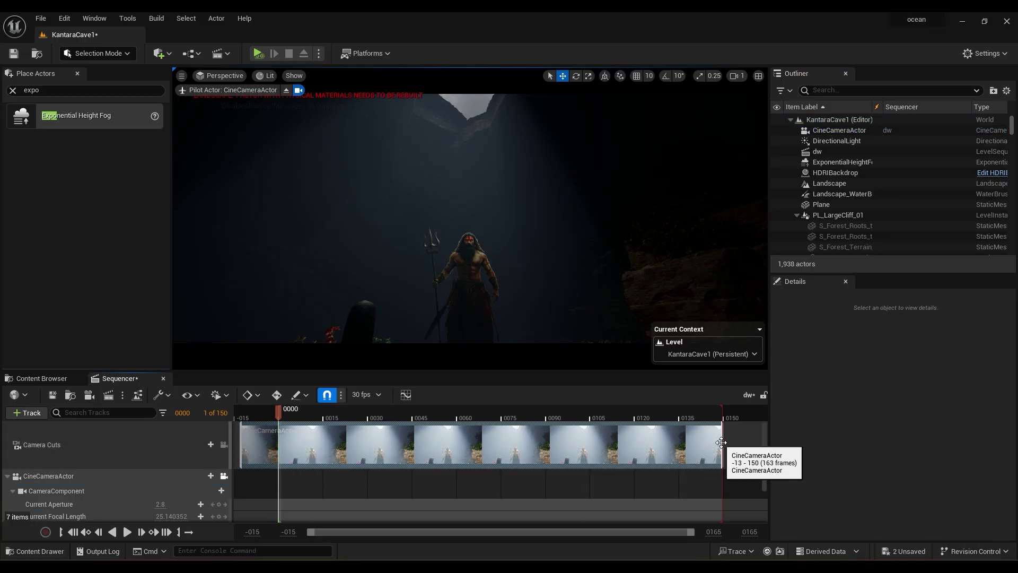
pyautogui.moveTo(709, 532); pyautogui.dragTo(746, 532)
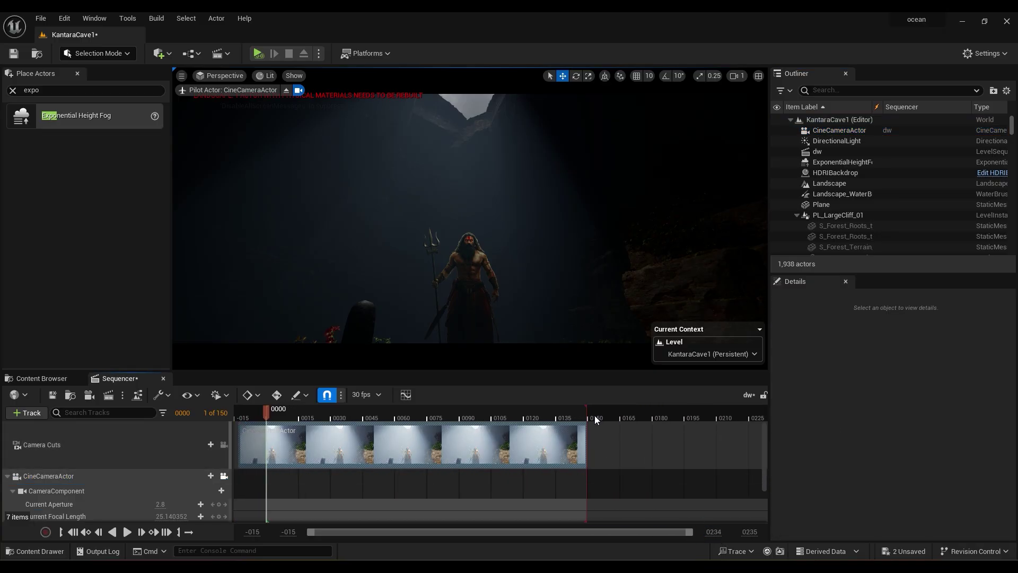
pyautogui.moveTo(585, 416); pyautogui.dragTo(718, 417)
pyautogui.moveTo(588, 445); pyautogui.dragTo(749, 444)
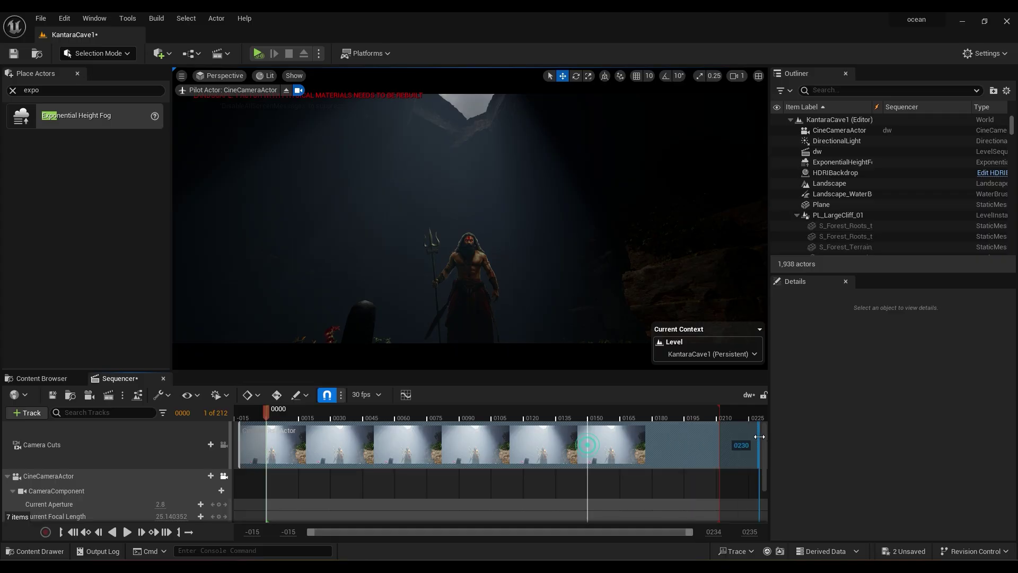
pyautogui.scroll(-2, 477, 466)
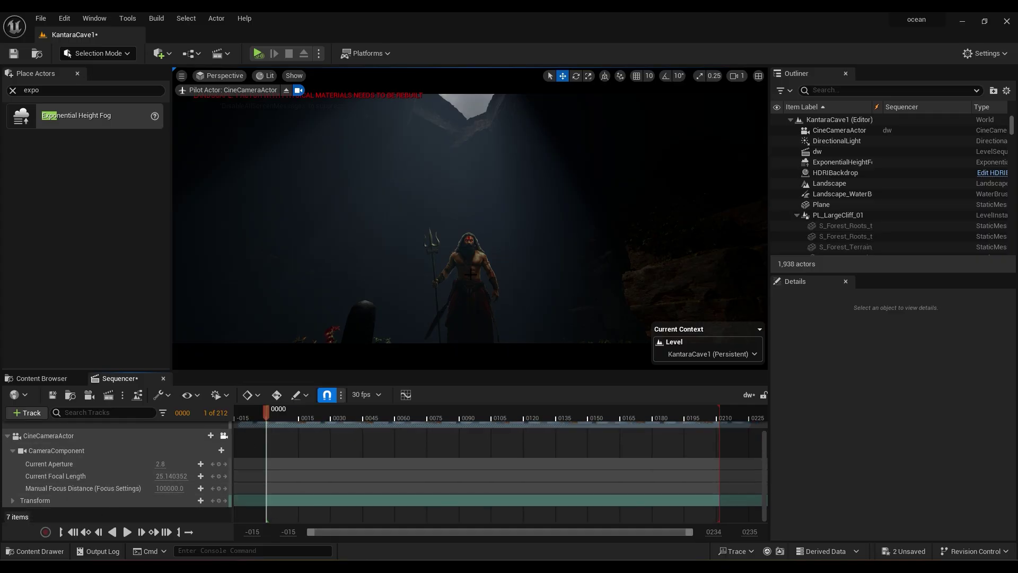
# Step: Key the cine camera's transform at frame 0 on the figure and Shivling, and at frame 209 pushed in to a close-up of the figure
pyautogui.moveTo(420, 321); pyautogui.dragTo(427, 376, button='right')
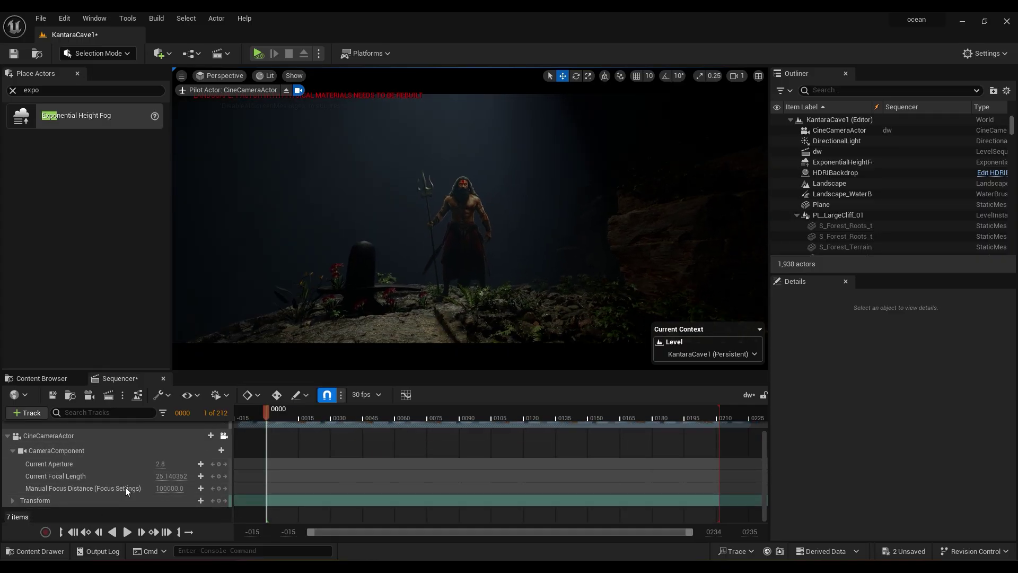
pyautogui.click(218, 500)
pyautogui.click(714, 416)
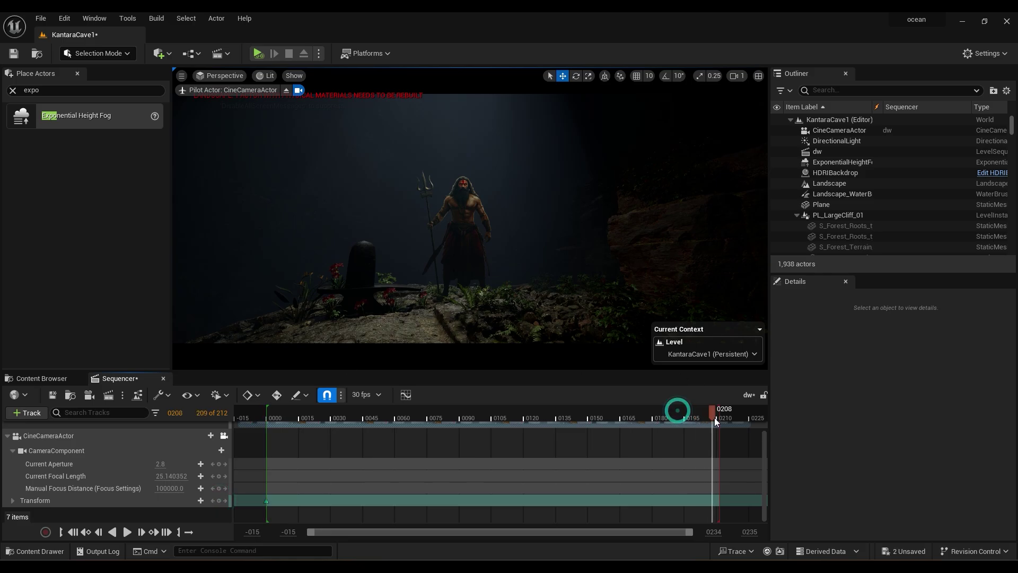
pyautogui.press('w')
pyautogui.moveTo(470, 239)
pyautogui.mouseDown(button='right')
pyautogui.moveTo(467, 249)
pyautogui.moveTo(465, 230)
pyautogui.mouseUp(button='right')
pyautogui.press('e')
pyautogui.press('w')
pyautogui.press('s')
pyautogui.press('w')
pyautogui.click(219, 500)
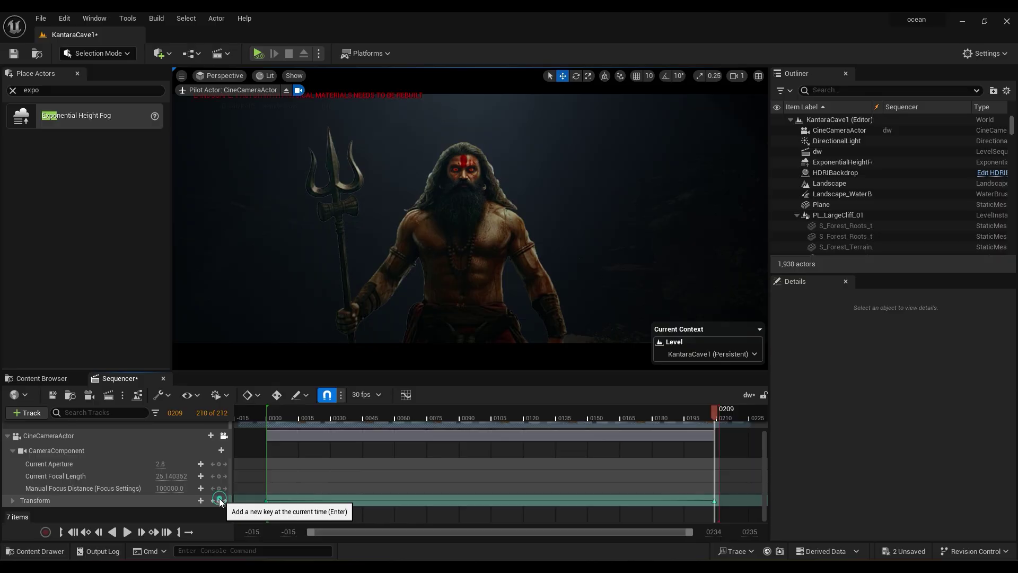
# Step: Set the CineCameraActor's transform keys to automatic cubic interpolation in the curve editor
pyautogui.moveTo(709, 409); pyautogui.dragTo(253, 519)
pyautogui.click(714, 500)
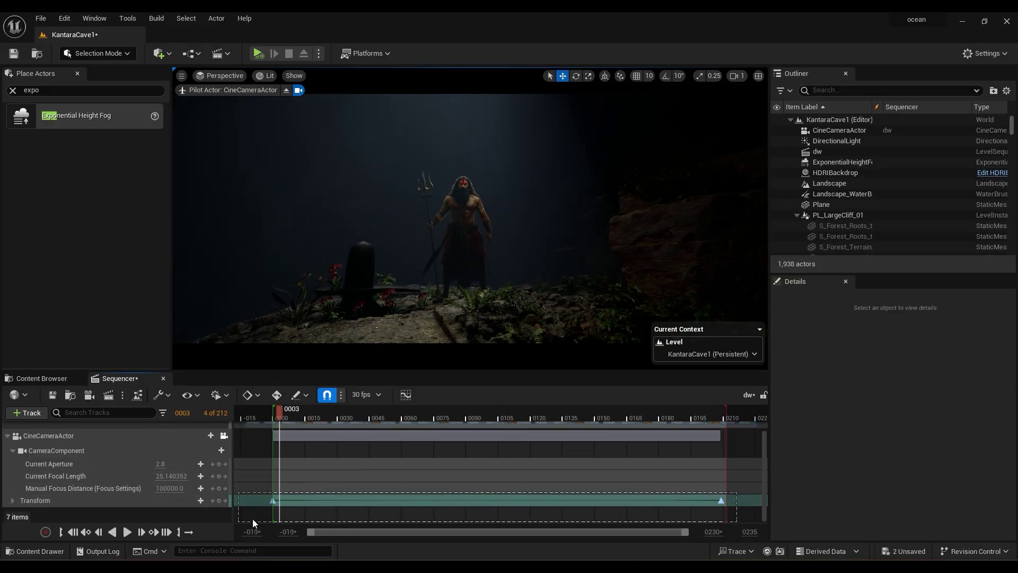
pyautogui.click(407, 394)
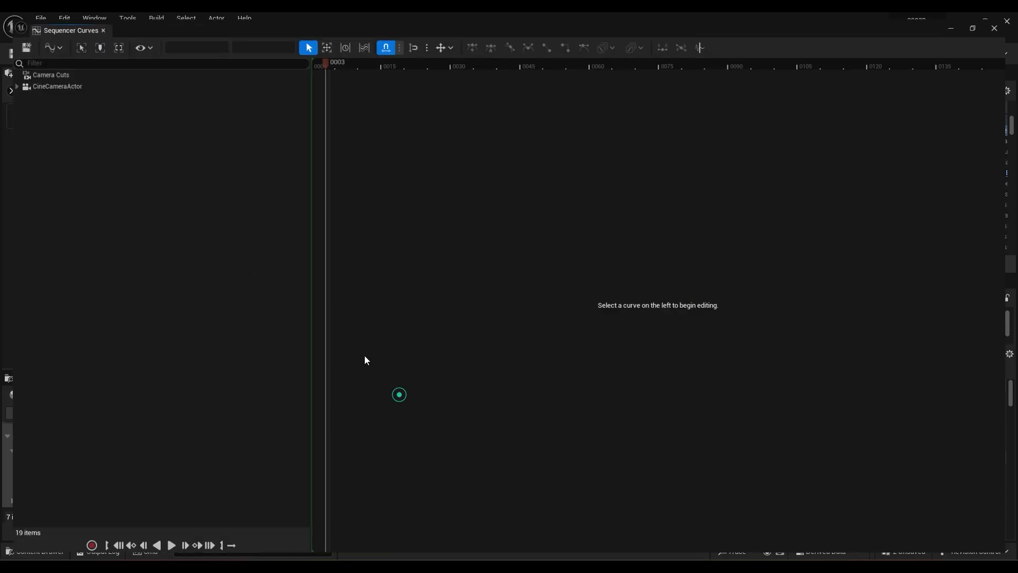
pyautogui.click(132, 83)
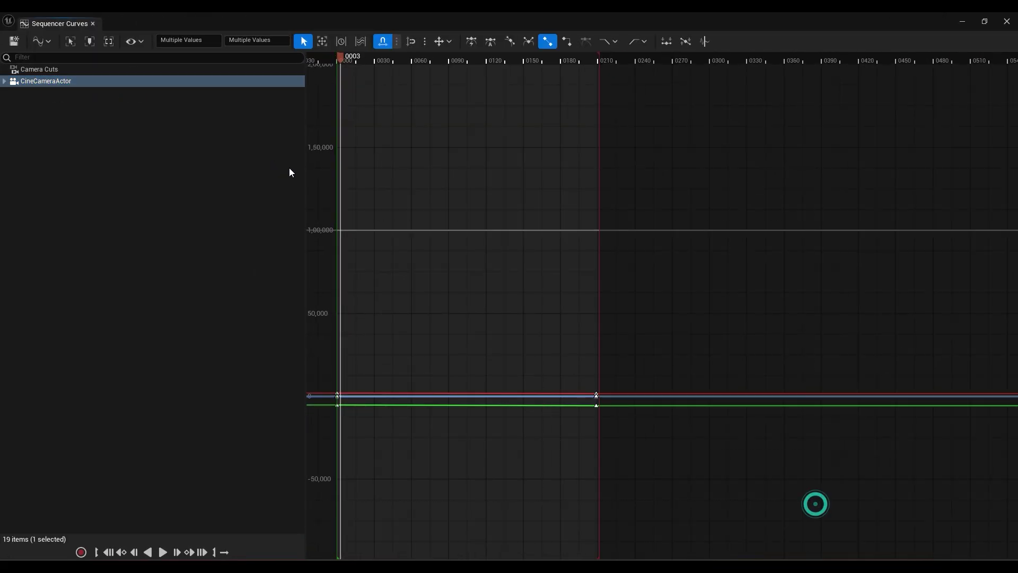
pyautogui.click(473, 43)
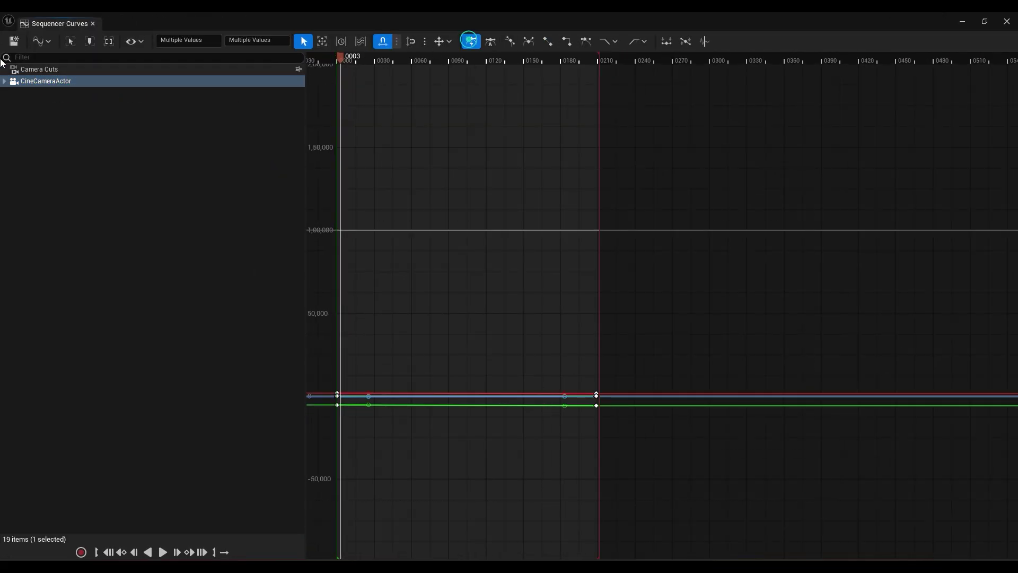
pyautogui.click(1006, 21)
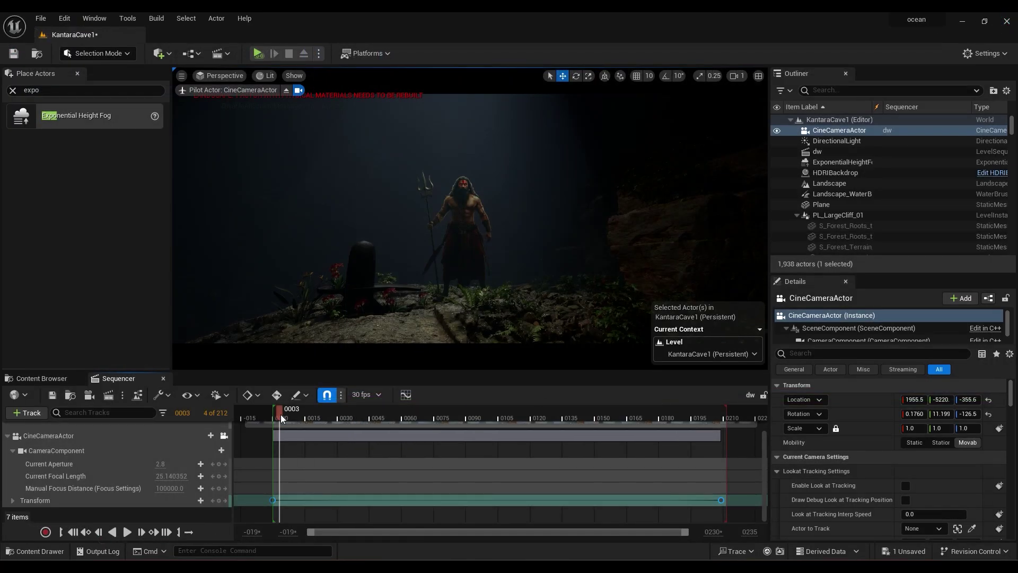
# Step: Play the camera move from the start of the sequence to review the push-in
pyautogui.moveTo(281, 415); pyautogui.dragTo(256, 444)
pyautogui.press('space')
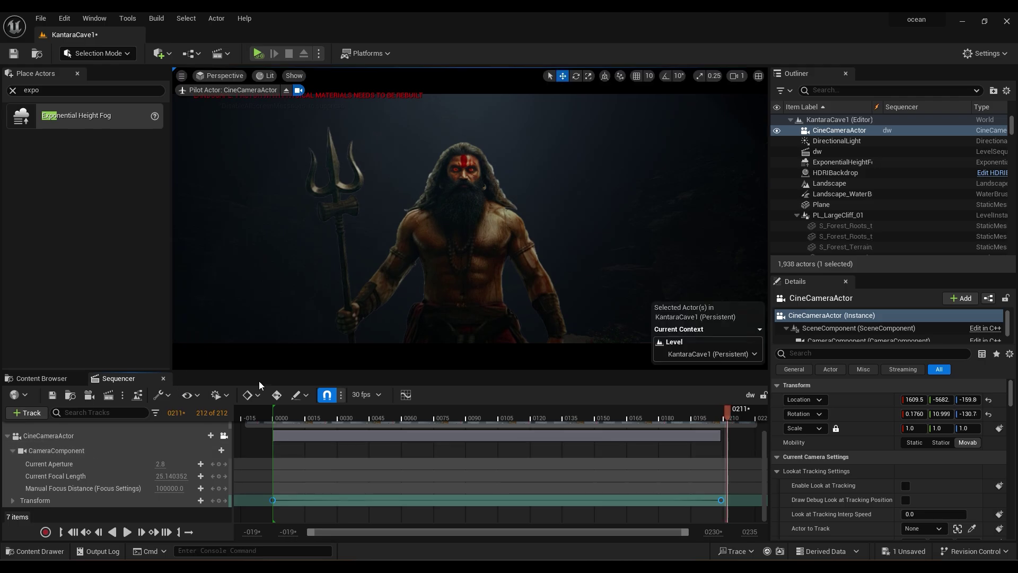
pyautogui.moveTo(296, 416); pyautogui.dragTo(321, 418)
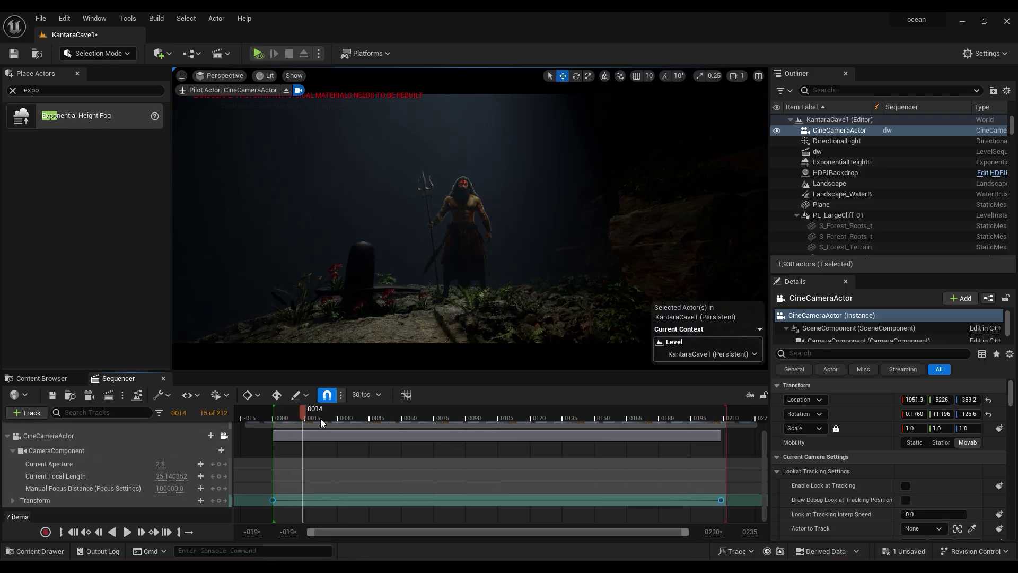
# Step: Place BP_EasyFog from the EasyFog Blueprints folder on the rocky ground in front of the figure
pyautogui.click(41, 378)
pyautogui.scroll(10, 69, 501)
pyautogui.click(53, 492)
pyautogui.doubleClick(239, 466)
pyautogui.moveTo(249, 456); pyautogui.dragTo(427, 328)
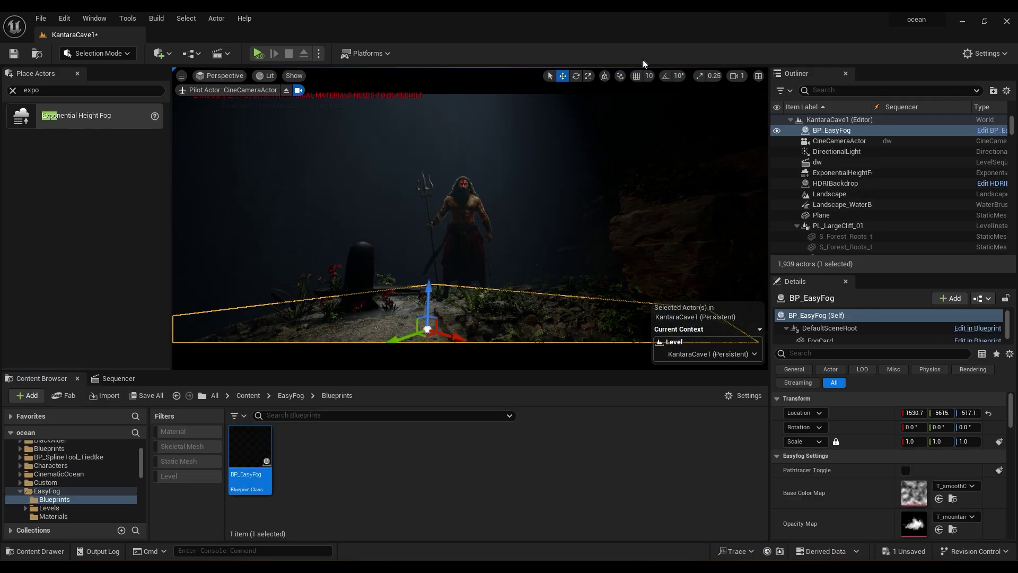
# Step: Rotate the fog card upright to face the camera, with rotation about -92°, -6° and 128°
pyautogui.click(576, 76)
pyautogui.moveTo(477, 223); pyautogui.dragTo(478, 265, button='right')
pyautogui.moveTo(461, 293); pyautogui.dragTo(477, 228)
pyautogui.moveTo(382, 233); pyautogui.dragTo(374, 256)
# Step: Assign the smooth clouds noise mask from the EasyFog Fog textures as the opacity map and its matching normal texture as the normal map
pyautogui.scroll(-3, 68, 493)
pyautogui.doubleClick(53, 476)
pyautogui.click(50, 485)
pyautogui.scroll(-3, 484, 477)
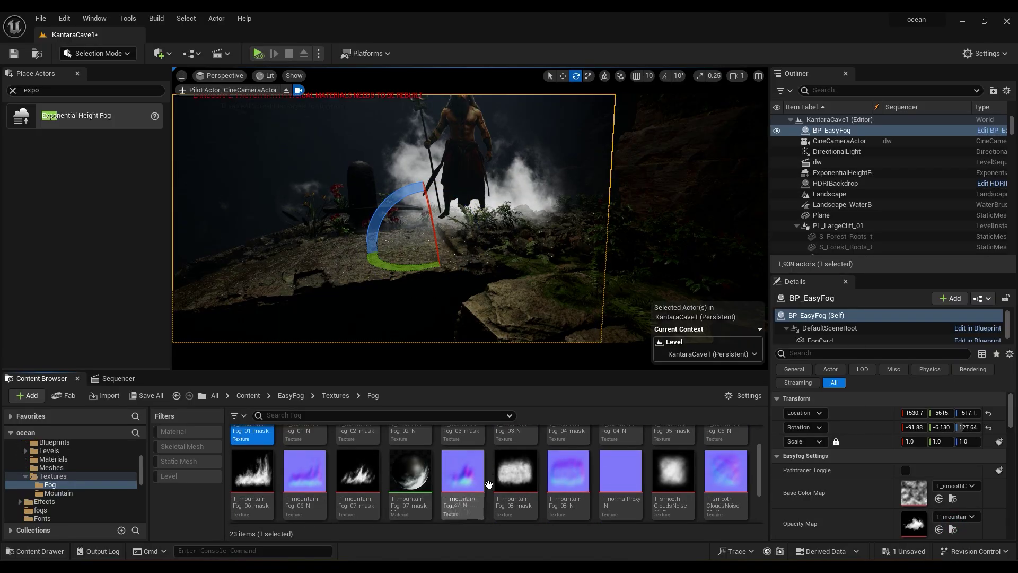
pyautogui.moveTo(673, 471); pyautogui.dragTo(914, 523)
pyautogui.moveTo(726, 471); pyautogui.dragTo(913, 492)
# Step: Move the fog card back so it fills the background behind the figure
pyautogui.scroll(-4, 913, 491)
pyautogui.press('r')
pyautogui.press('w')
pyautogui.moveTo(452, 270); pyautogui.dragTo(448, 235)
# Step: Tint the fog card's base color a pale teal
pyautogui.click(932, 458)
pyautogui.click(771, 365)
pyautogui.moveTo(879, 318); pyautogui.dragTo(878, 353)
pyautogui.click(879, 541)
pyautogui.scroll(-6, 861, 499)
pyautogui.moveTo(928, 452); pyautogui.dragTo(915, 452)
pyautogui.scroll(-8, 856, 495)
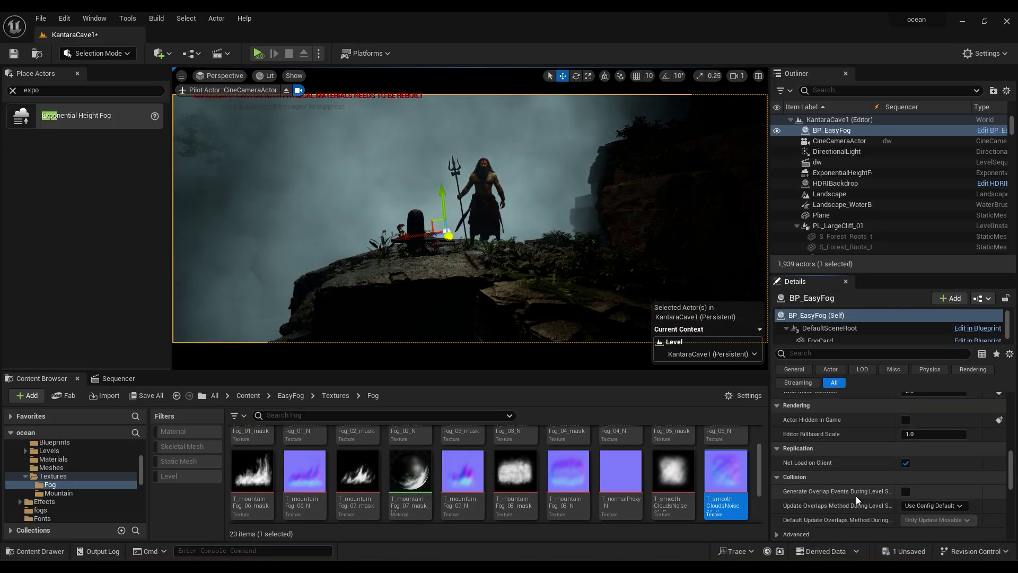
# Step: Set the fog's geometry fading distance to about 6869 and its camera fading distance to about 2470
pyautogui.scroll(14, 864, 480)
pyautogui.click(776, 475)
pyautogui.scroll(-3, 864, 477)
pyautogui.scroll(-1, 869, 493)
pyautogui.moveTo(928, 493); pyautogui.dragTo(946, 507)
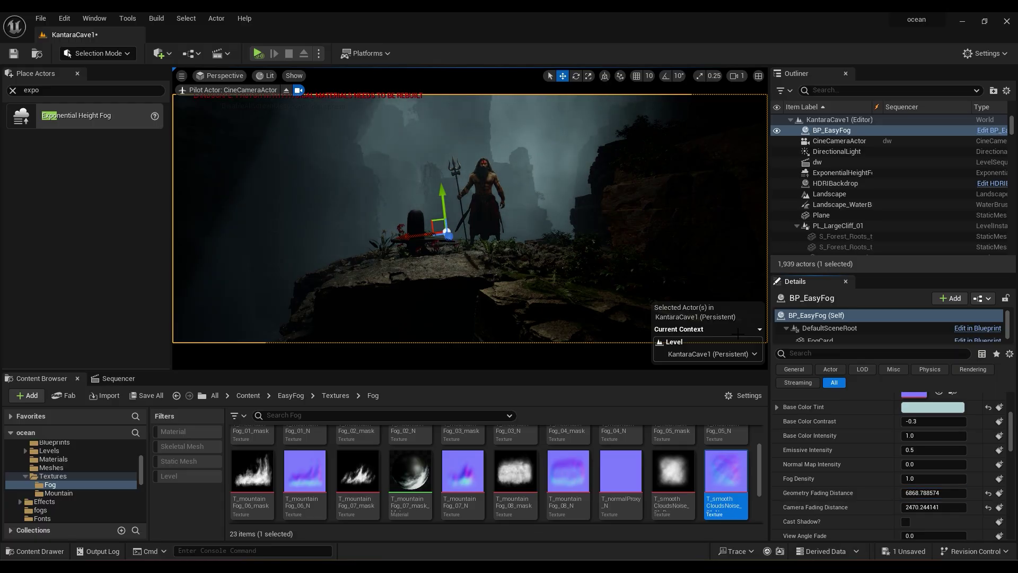
# Step: Set the fog's wind to 0.744, wind speeds to about 348 in Y and 404 in X, base color contrast to -0.116, and darken its tint
pyautogui.click(112, 382)
pyautogui.scroll(2, 900, 486)
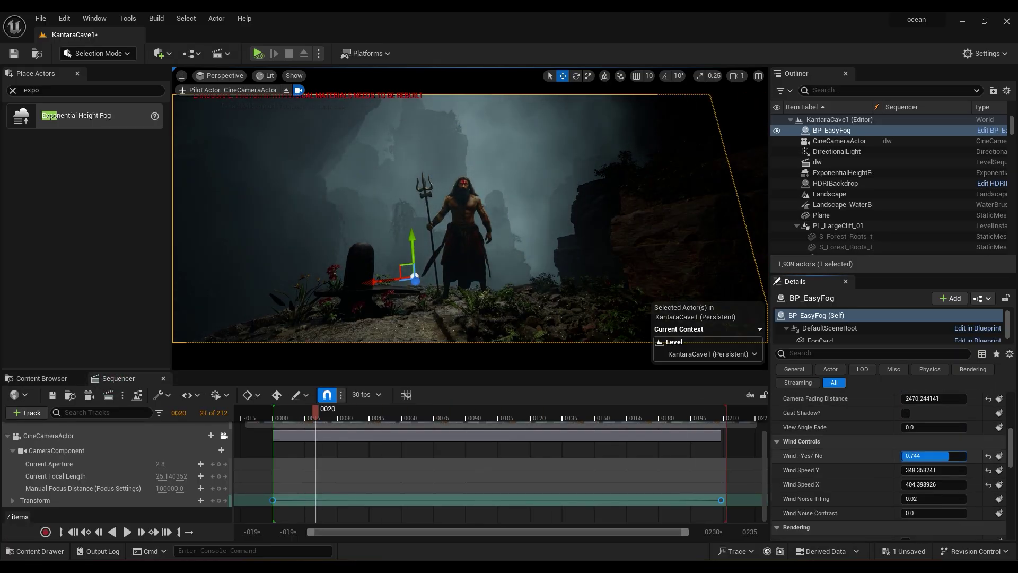
pyautogui.scroll(5, 870, 507)
pyautogui.click(904, 421)
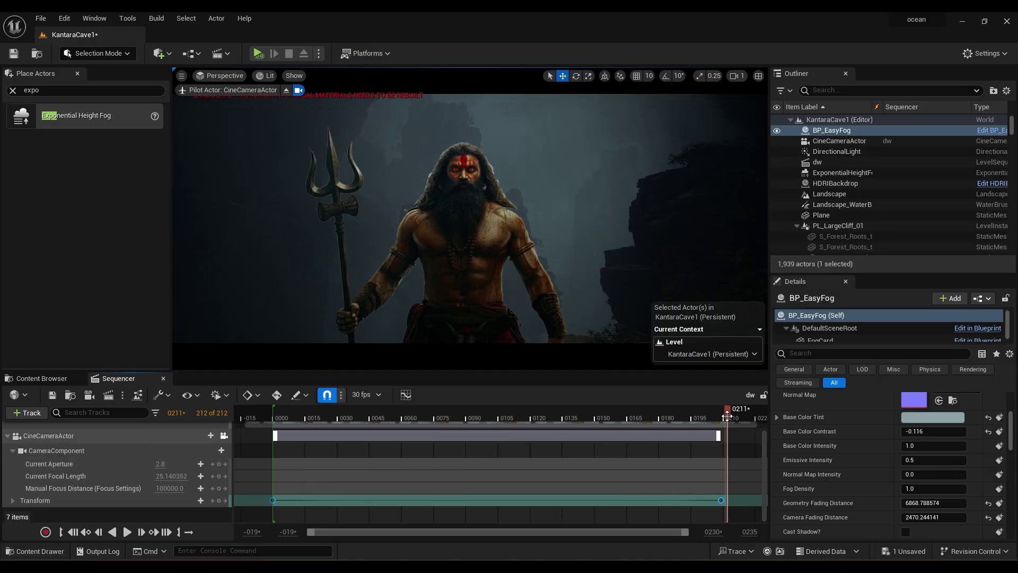
pyautogui.moveTo(712, 411); pyautogui.dragTo(303, 430)
# Step: Open the dw sequence's Movie Render Queue configuration and replace the JPG sequence and Deferred Rendering entries with a 16-bit EXR sequence
pyautogui.click(108, 394)
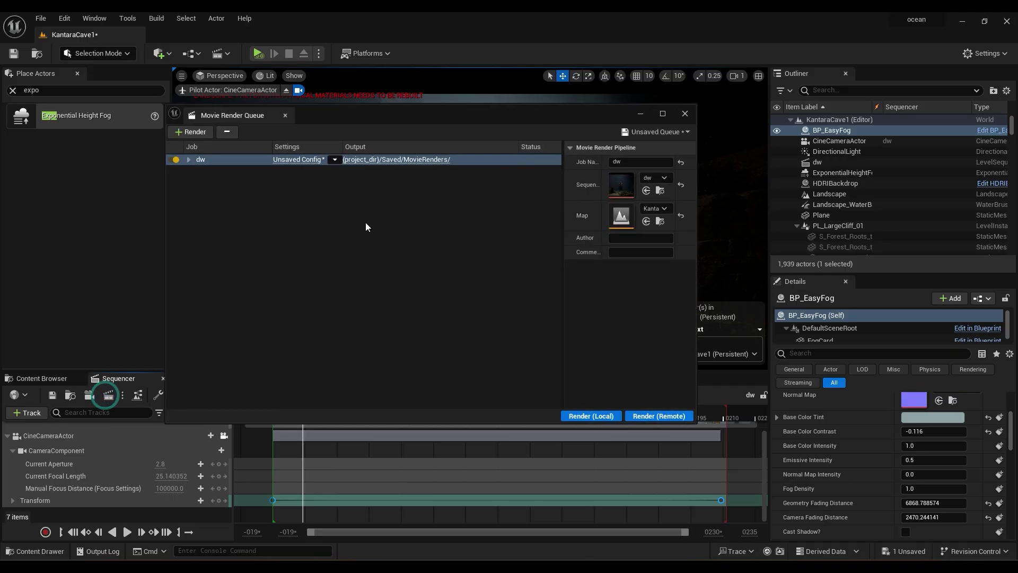
pyautogui.click(305, 160)
pyautogui.click(407, 173)
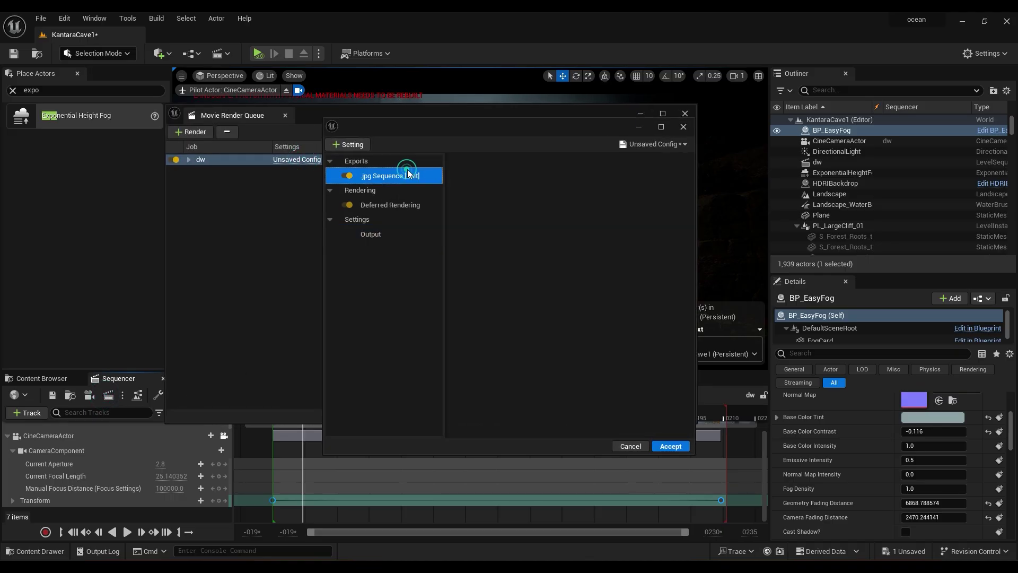
pyautogui.press('Delete')
pyautogui.click(405, 175)
pyautogui.press('Delete')
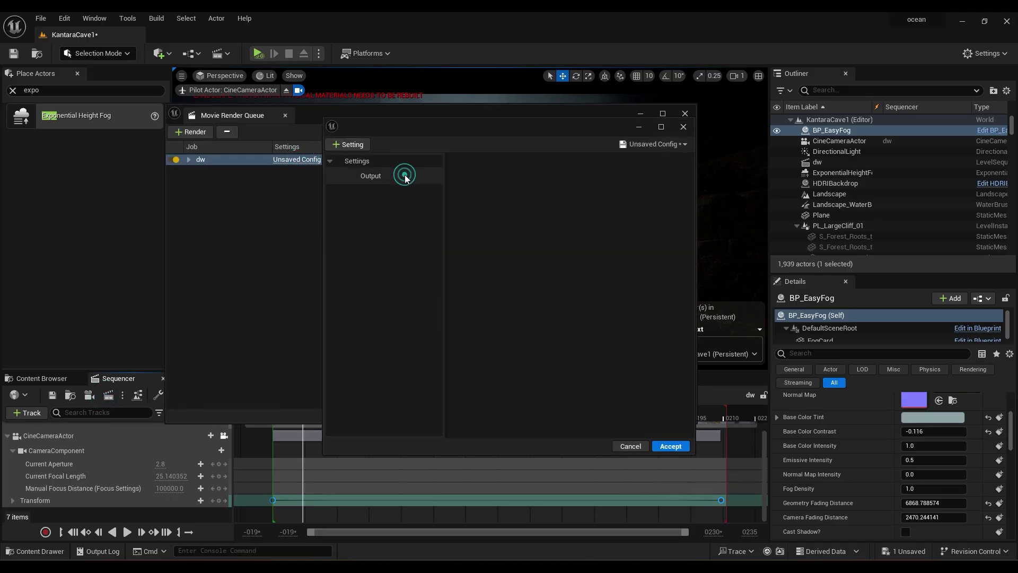
pyautogui.click(358, 144)
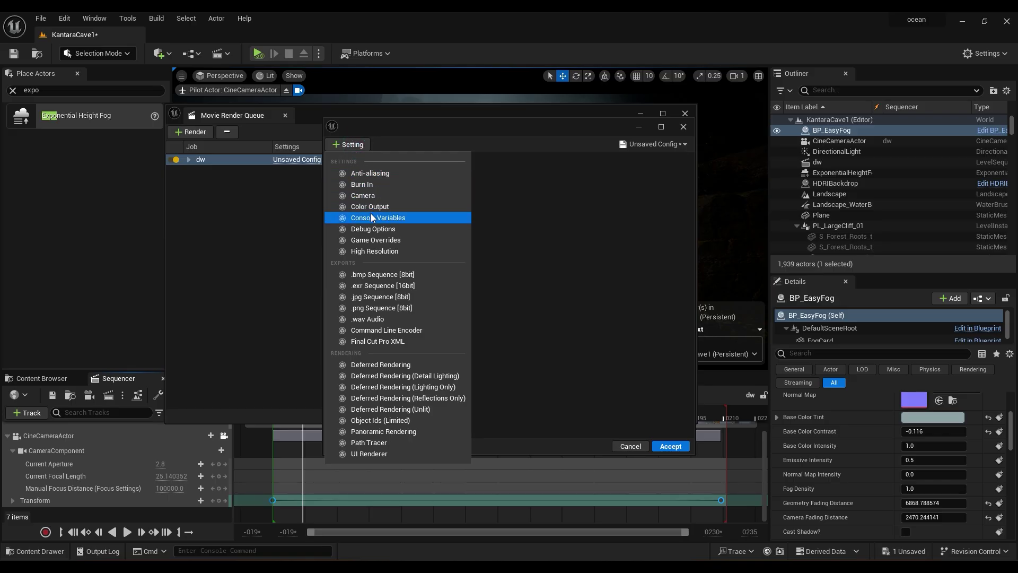
pyautogui.click(383, 285)
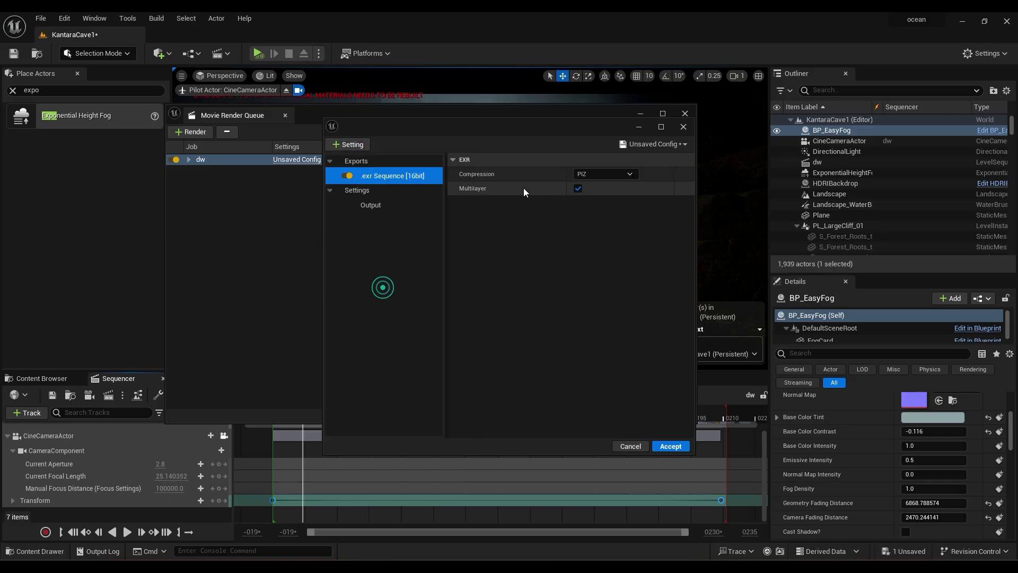
# Step: Add an Anti-aliasing setting with a temporal sample count of 16 and override anti-aliasing with the None method
pyautogui.click(349, 145)
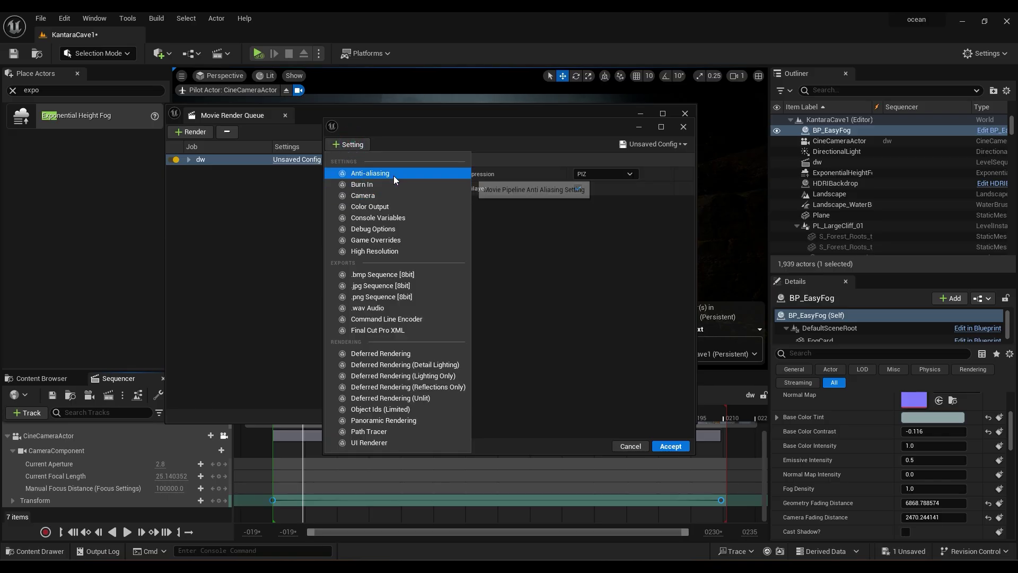
pyautogui.click(393, 175)
pyautogui.click(578, 189)
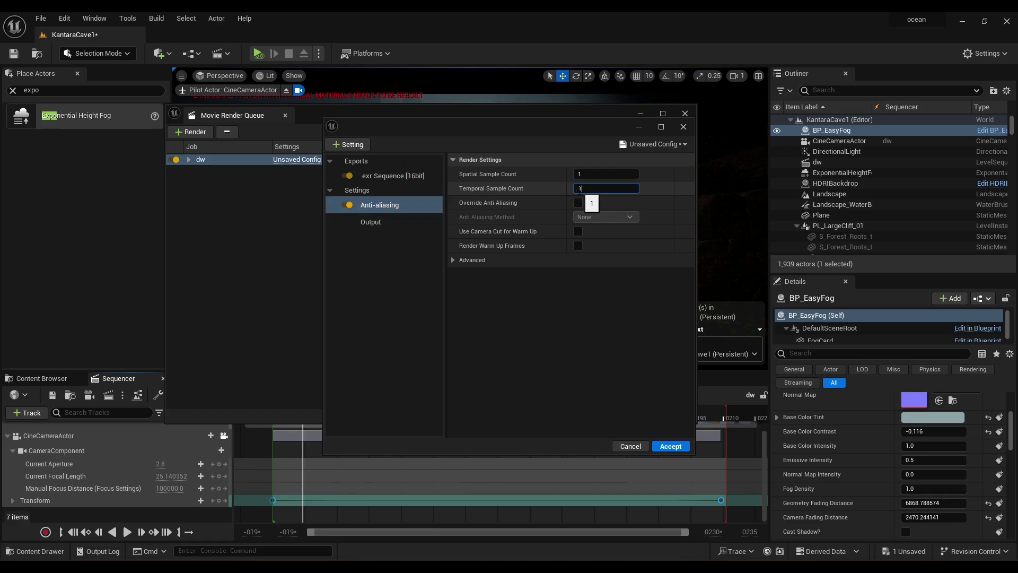
pyautogui.write('6')
pyautogui.click(578, 203)
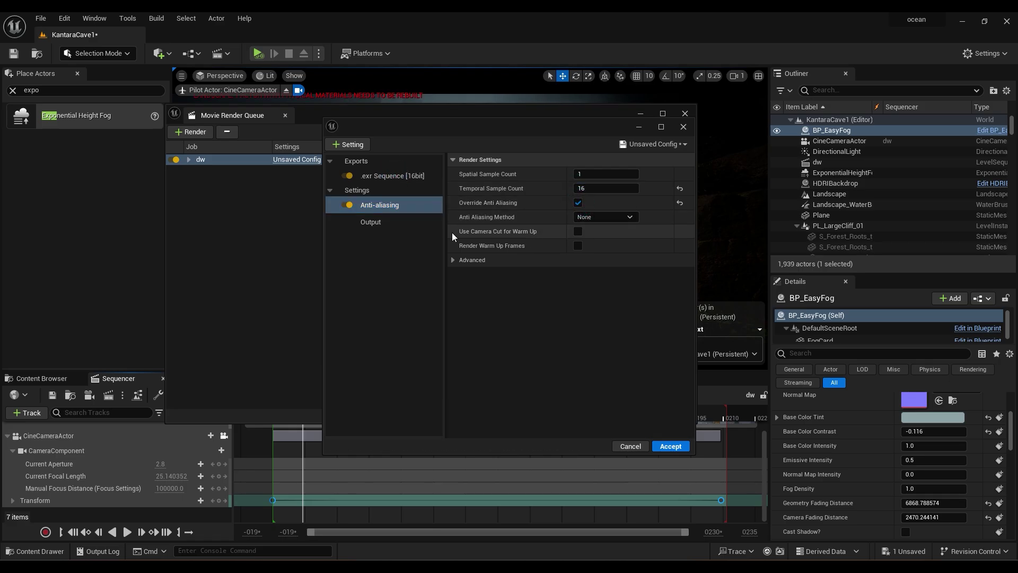
# Step: Add a High Resolution setting to the render configuration and enable its subsurface scattering override
pyautogui.click(354, 145)
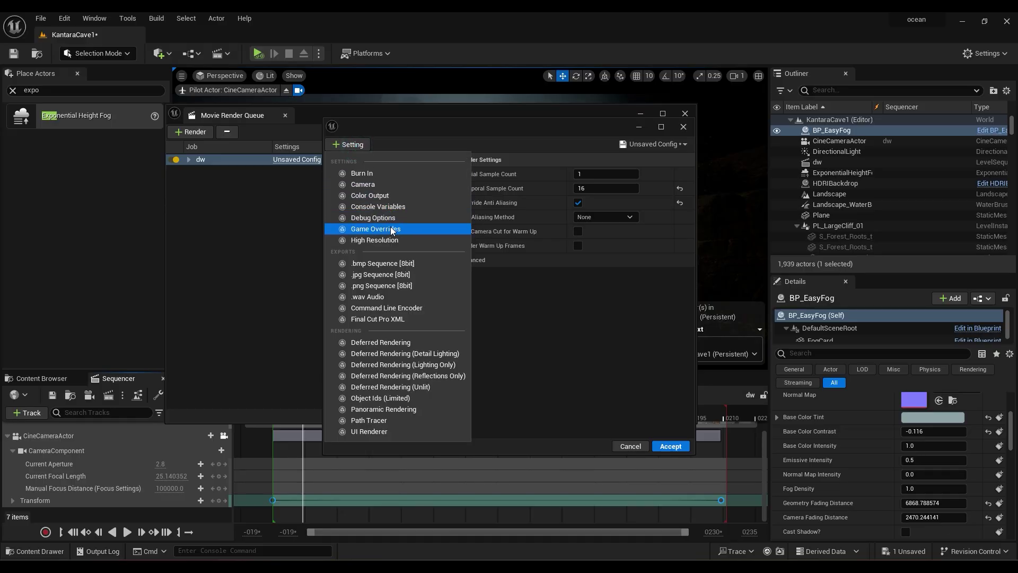
pyautogui.click(383, 239)
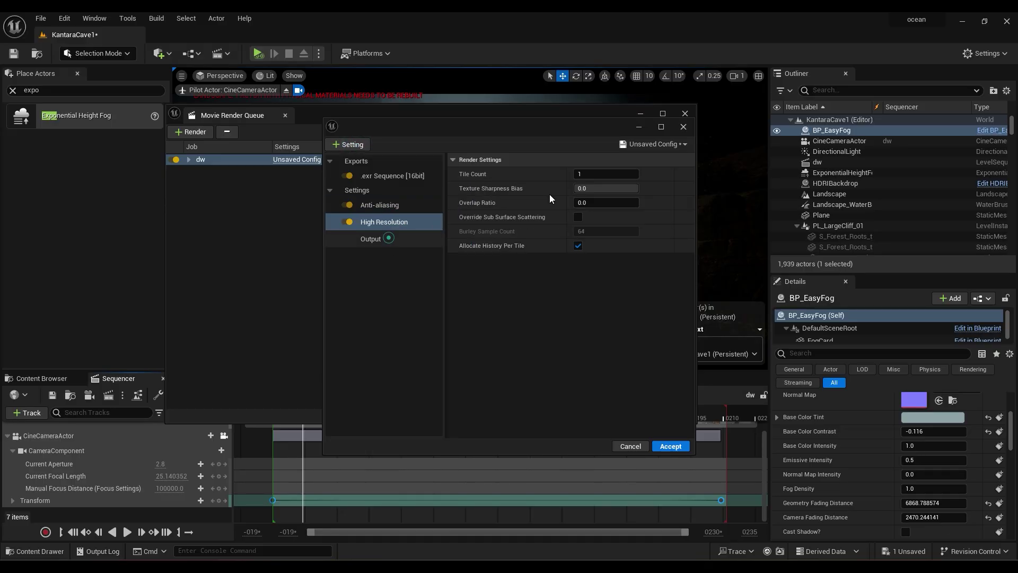
pyautogui.click(578, 217)
# Step: Add a Camera setting with Frame Close shutter timing, check the output settings, accept the configuration and close the render queue
pyautogui.click(362, 145)
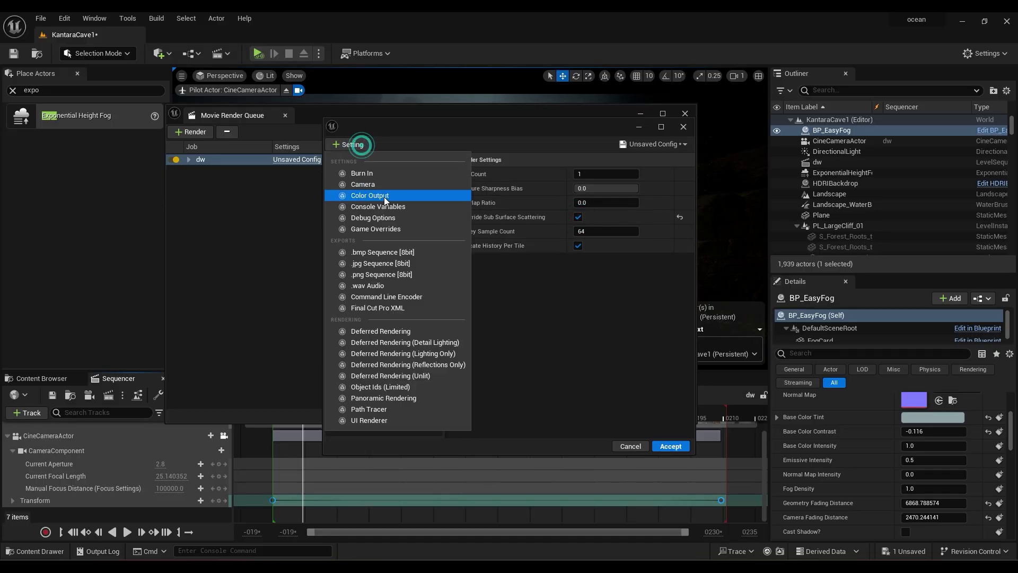
pyautogui.click(381, 184)
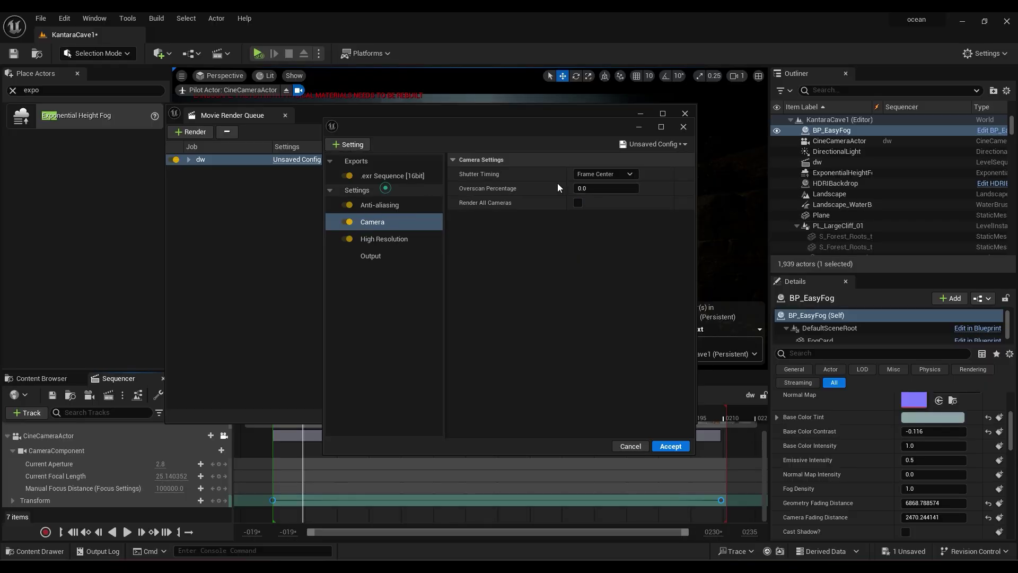
pyautogui.click(604, 173)
pyautogui.click(602, 205)
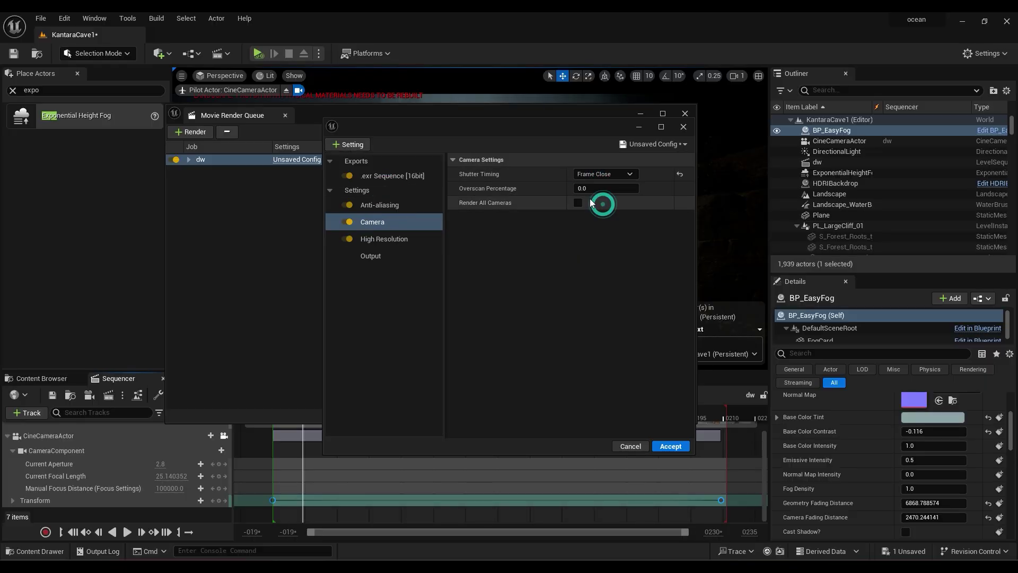
pyautogui.click(387, 256)
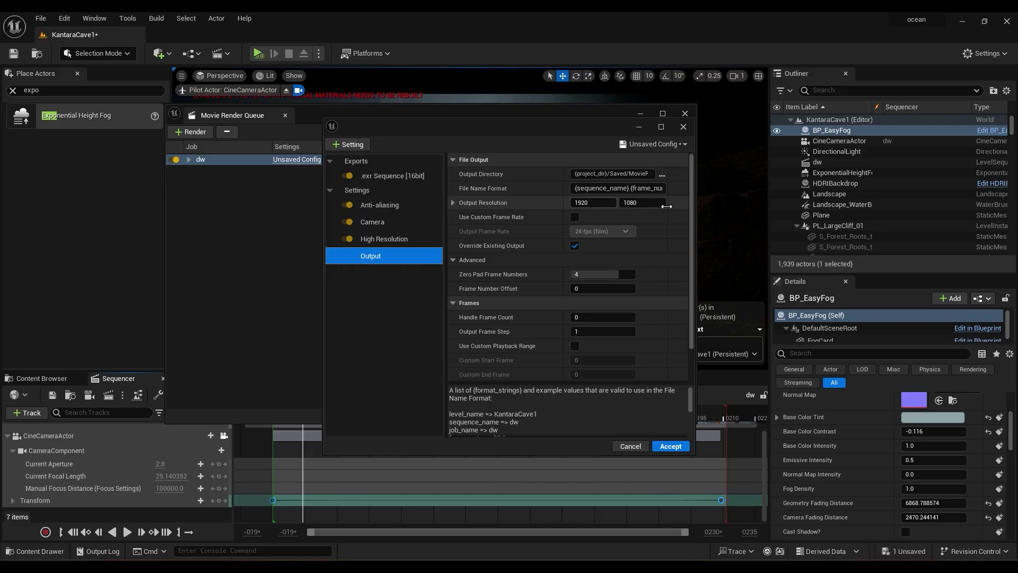
pyautogui.click(669, 445)
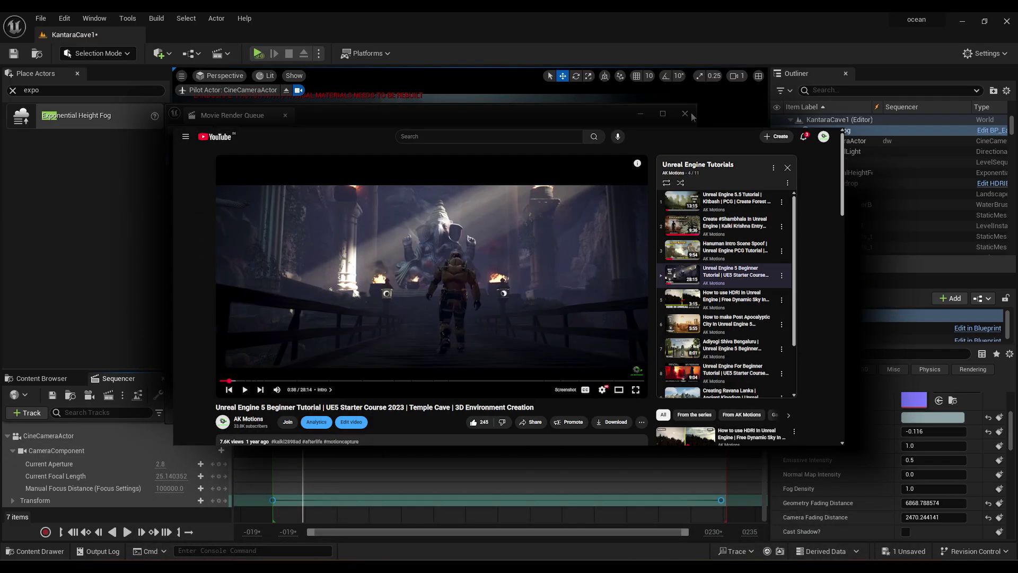
pyautogui.click(685, 114)
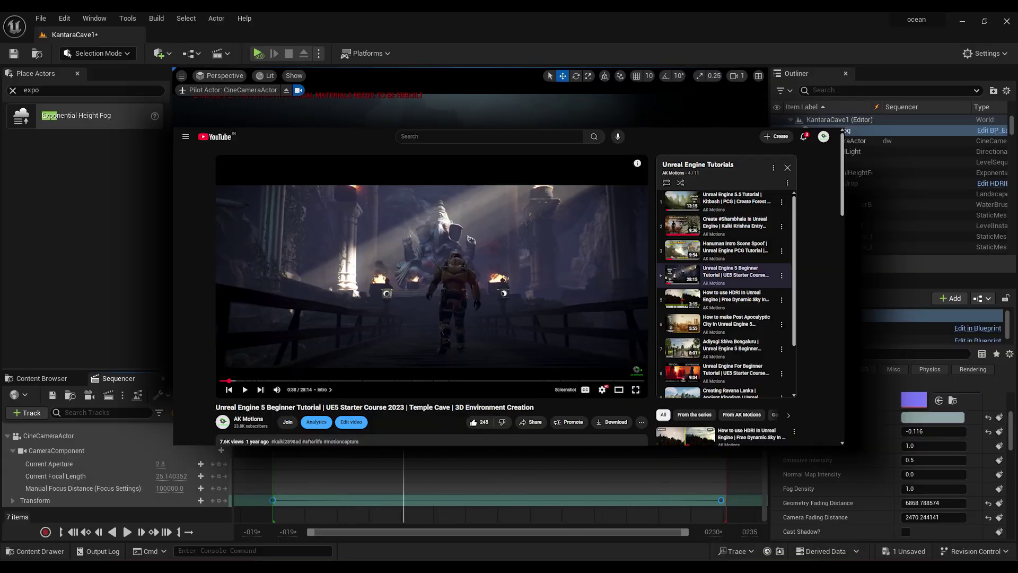
# Step: Shift the rocky ground patch in front of the figure toward the camera, and adjust the coastal cliff rock beneath it
pyautogui.moveTo(328, 449); pyautogui.dragTo(311, 449)
pyautogui.click(467, 265)
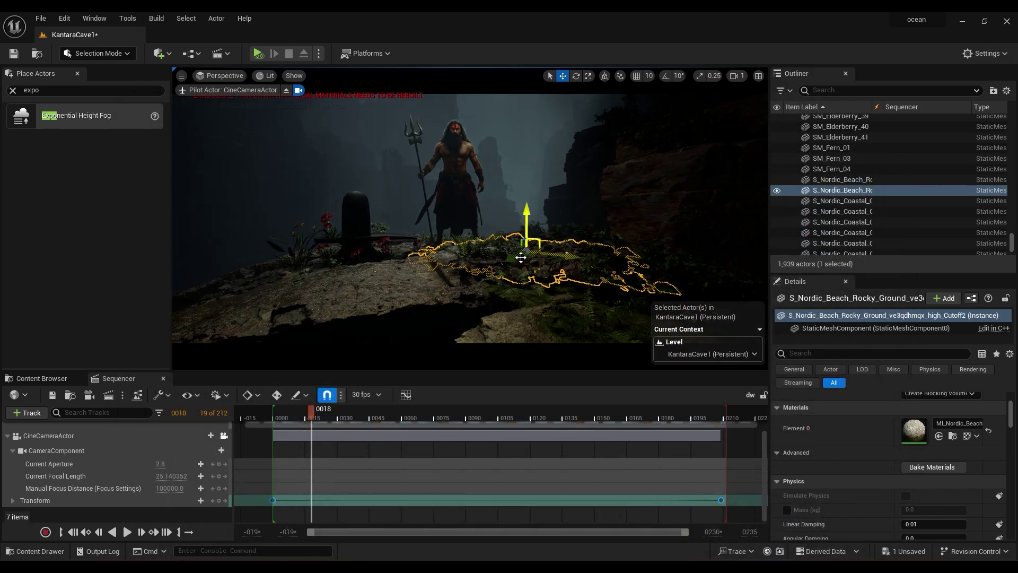
pyautogui.moveTo(507, 259); pyautogui.dragTo(493, 267)
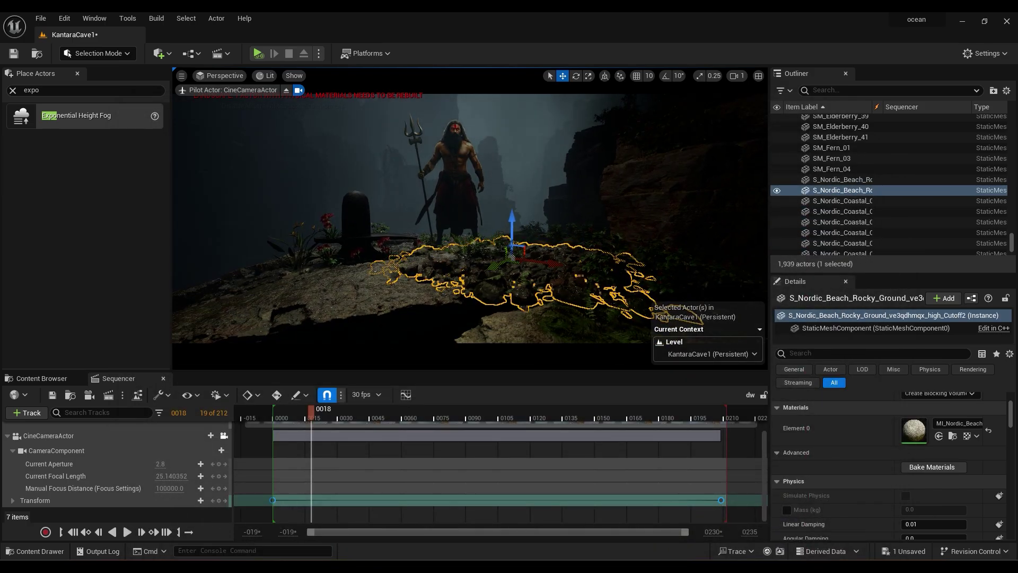
pyautogui.click(387, 284)
pyautogui.moveTo(535, 279); pyautogui.dragTo(545, 279)
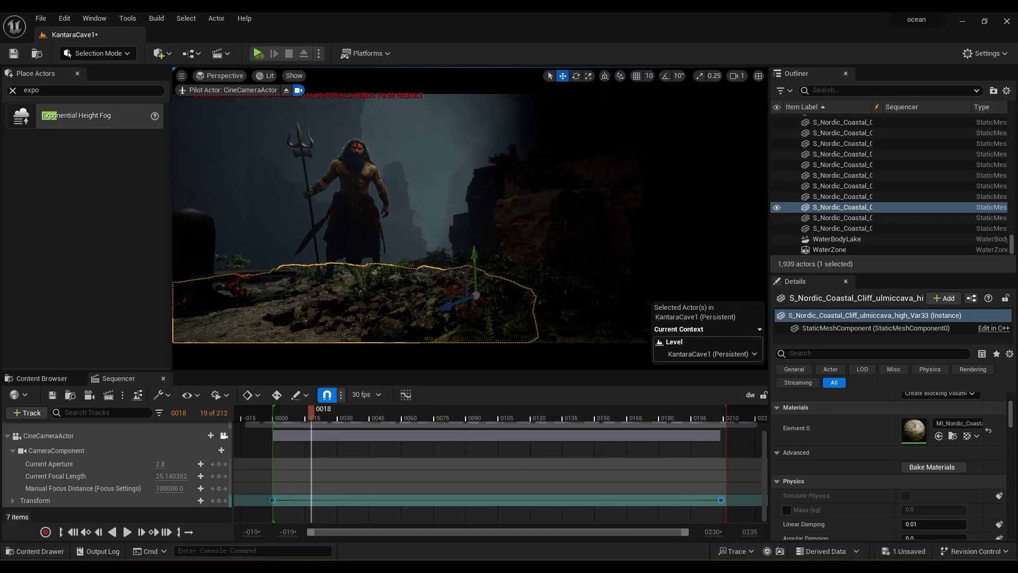